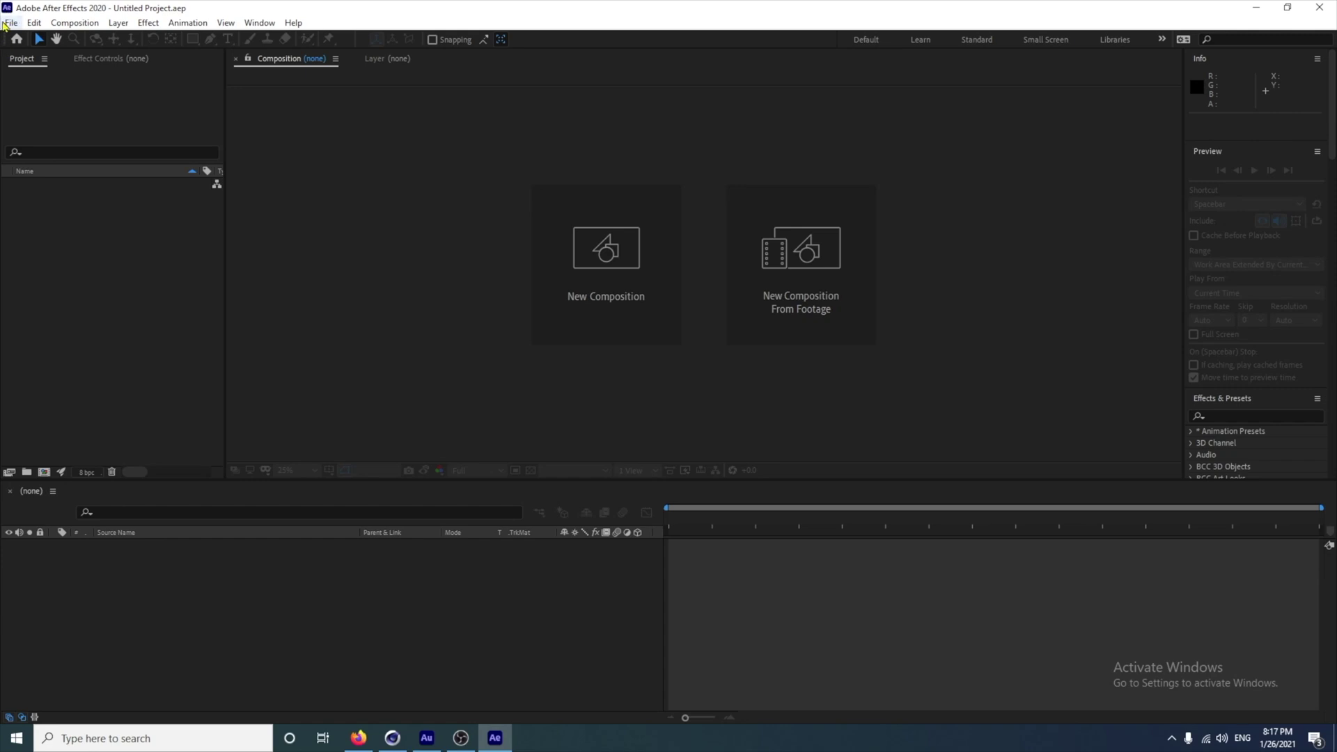
Import all five files from Desktop/car: fire audio, car and Morocco images, Fire and Smoke clips
left_click(11, 23)
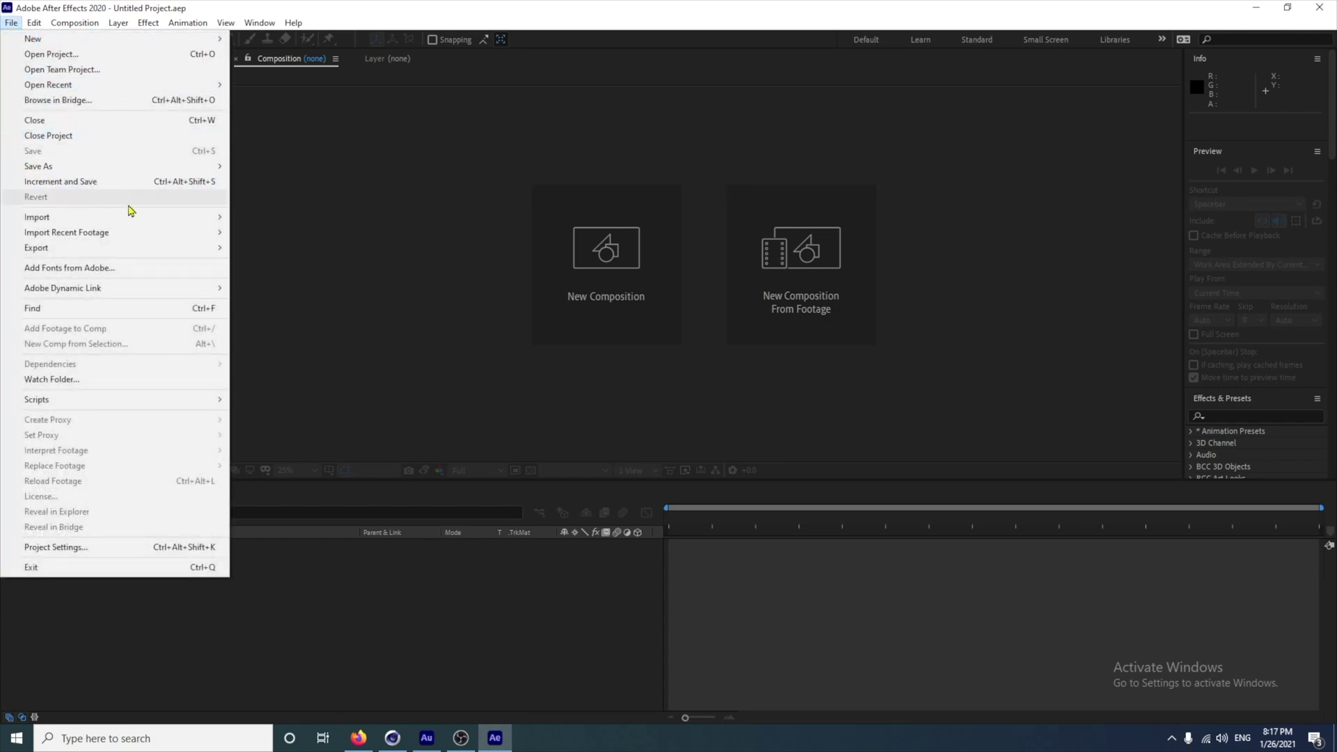
mouse_move(216, 214)
left_click(257, 220)
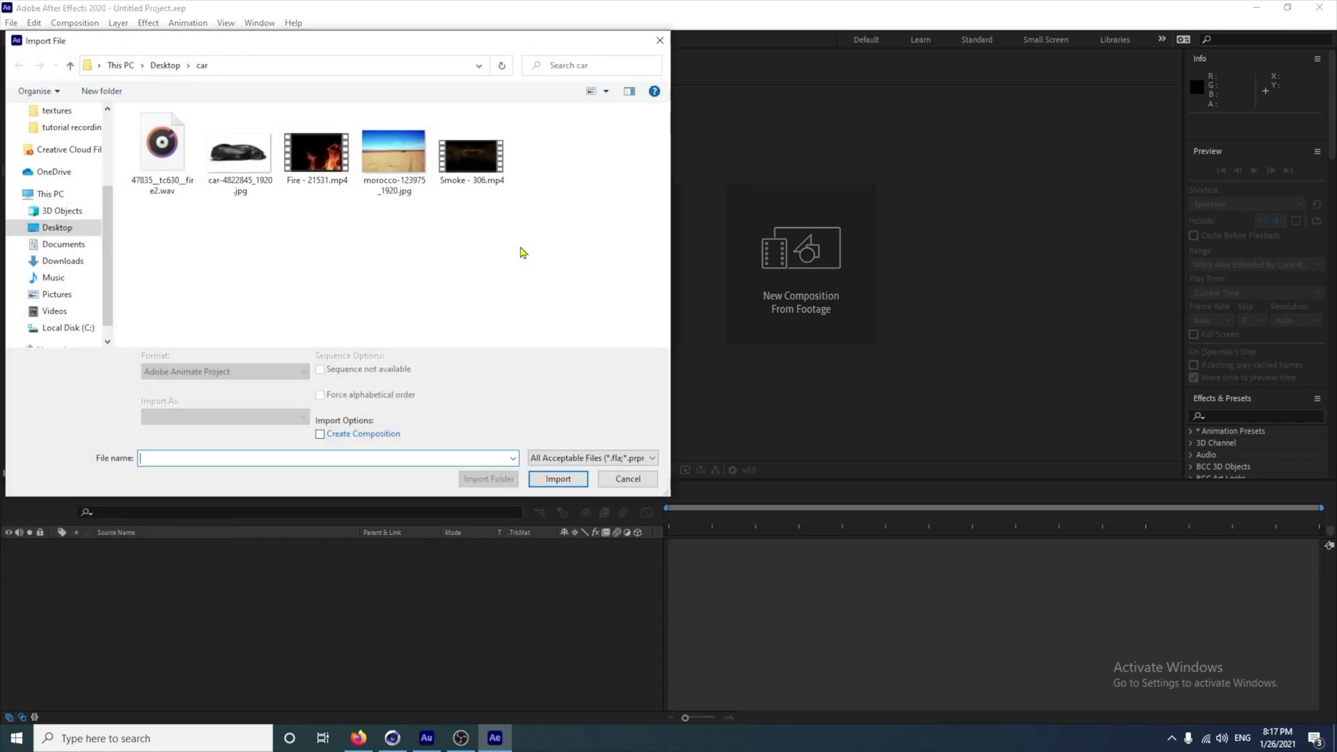
left_click(158, 143)
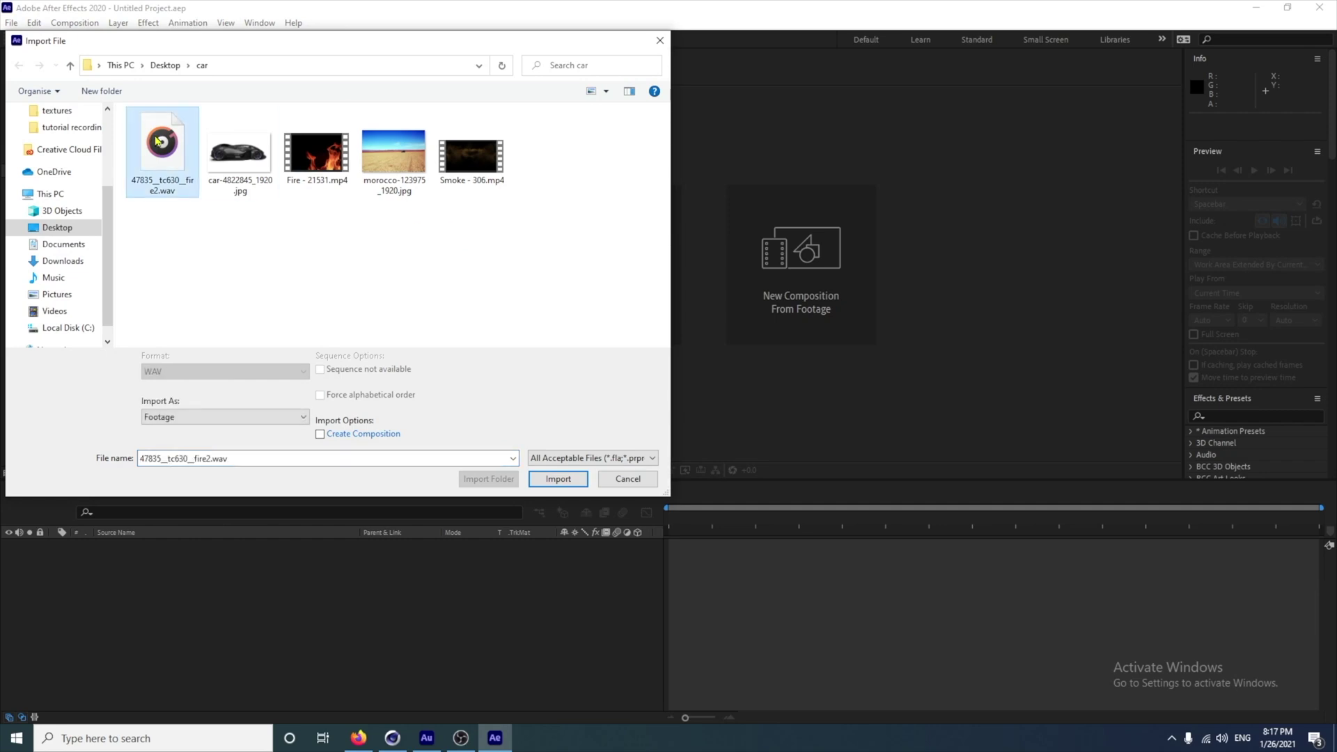
key("shift+Right")
key("shift+Right")
key("shift+Right")
key("shift+Right")
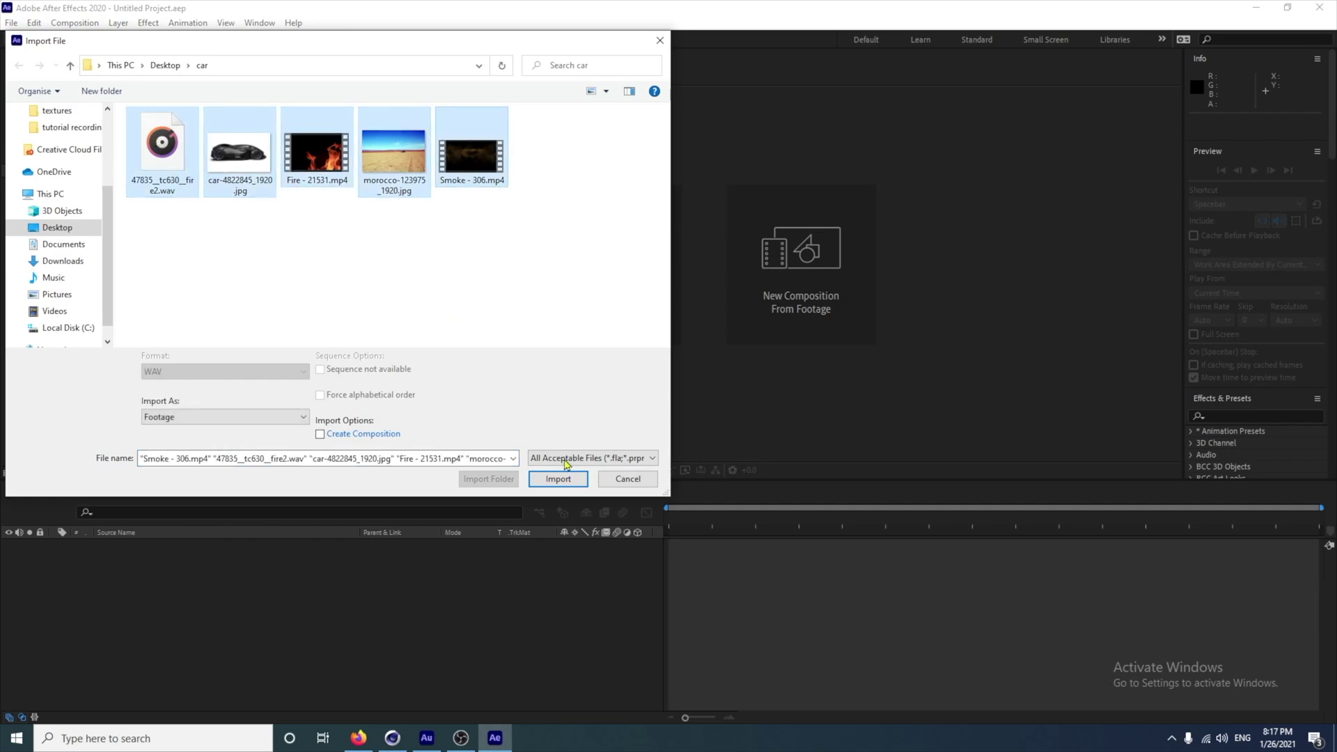
left_click(558, 478)
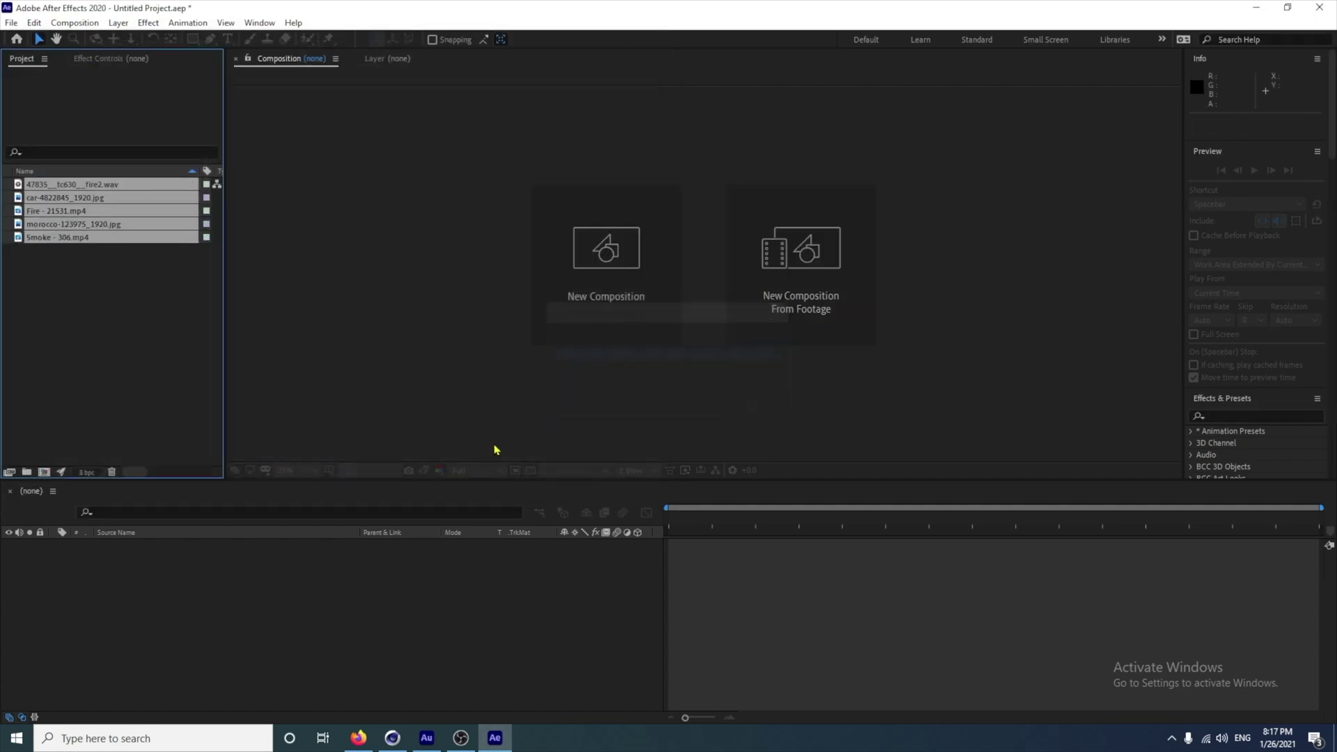
Create a composition from morocco-123975_1920.jpg and layer Fire - 21531.mp4 above the desert image
left_click(165, 369)
left_click(80, 226)
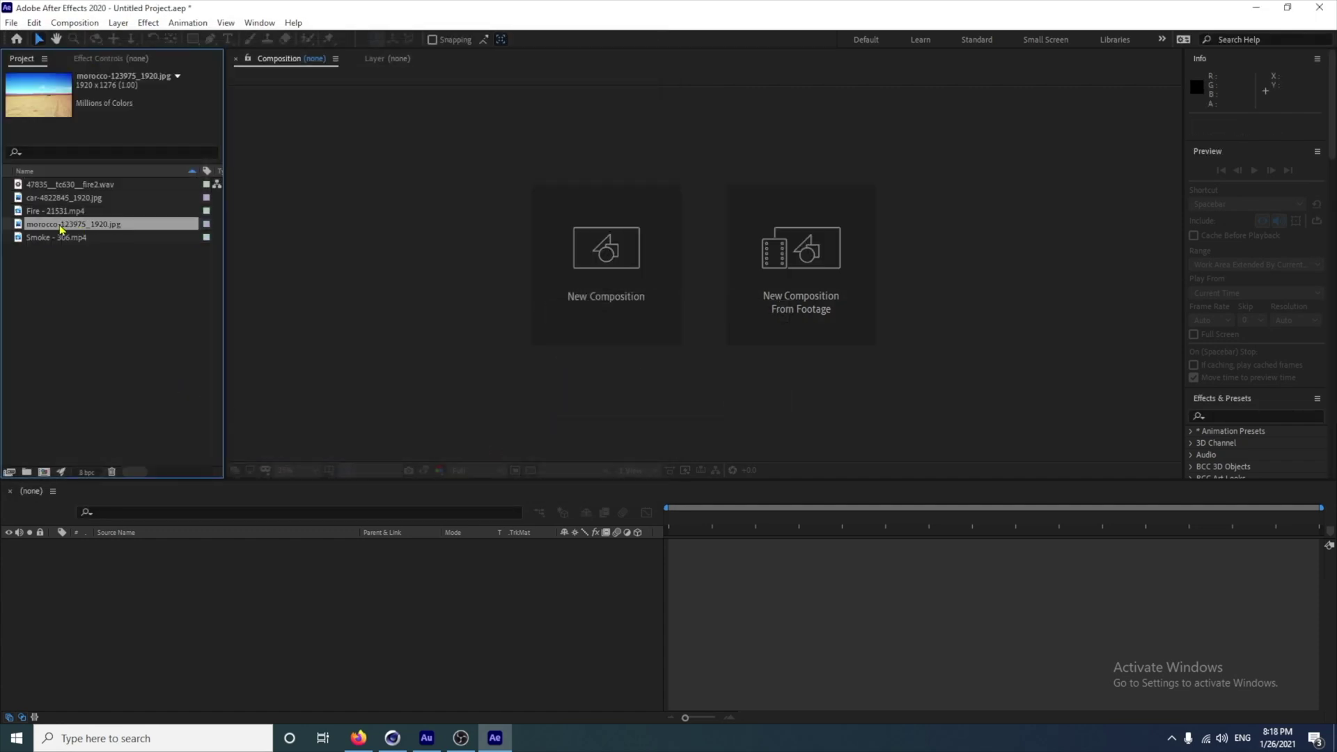
left_click_drag(50, 232, 46, 476)
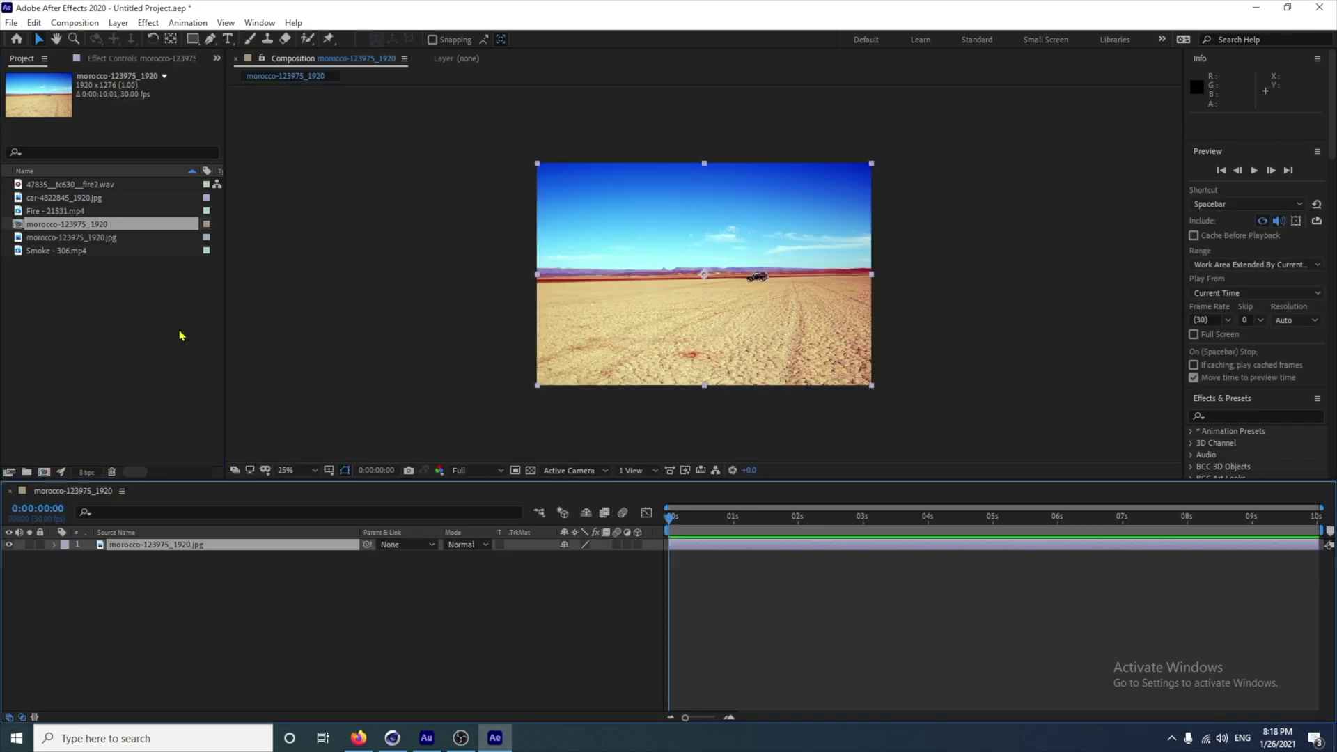
left_click(65, 212)
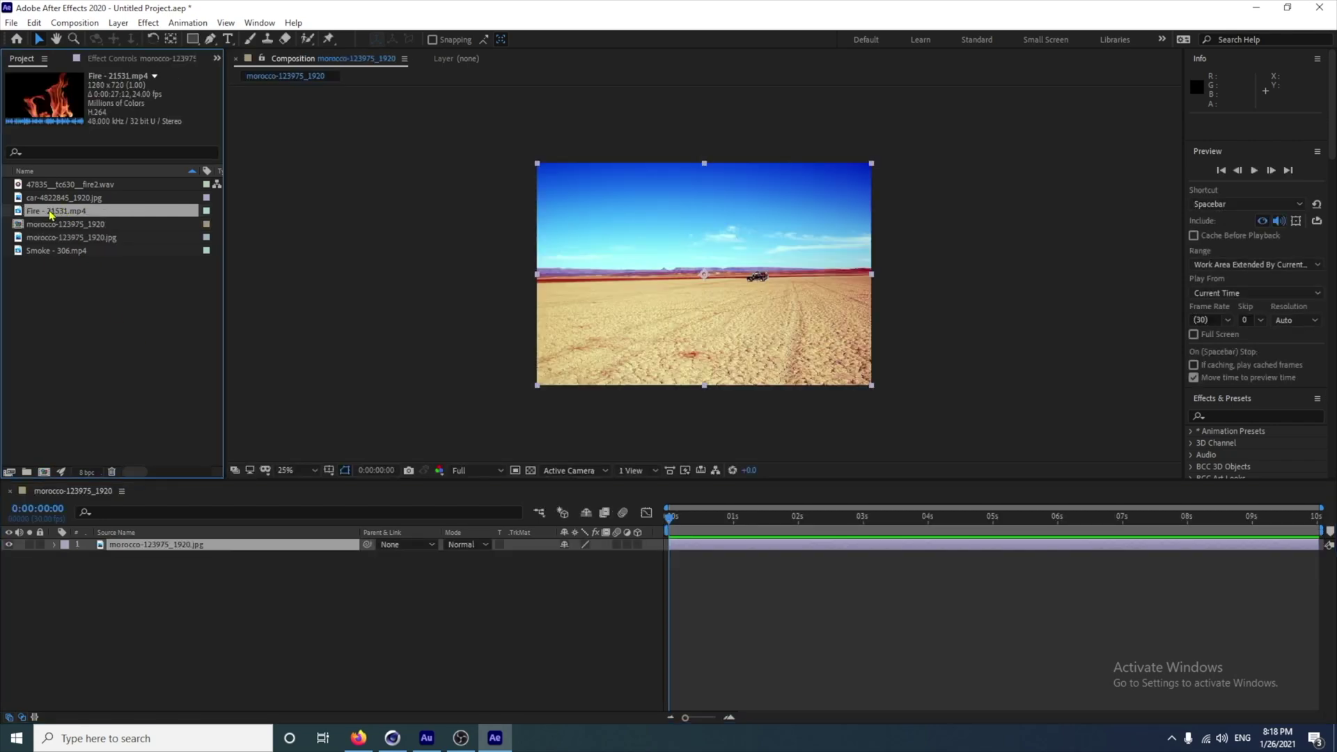
left_click_drag(50, 214, 161, 552)
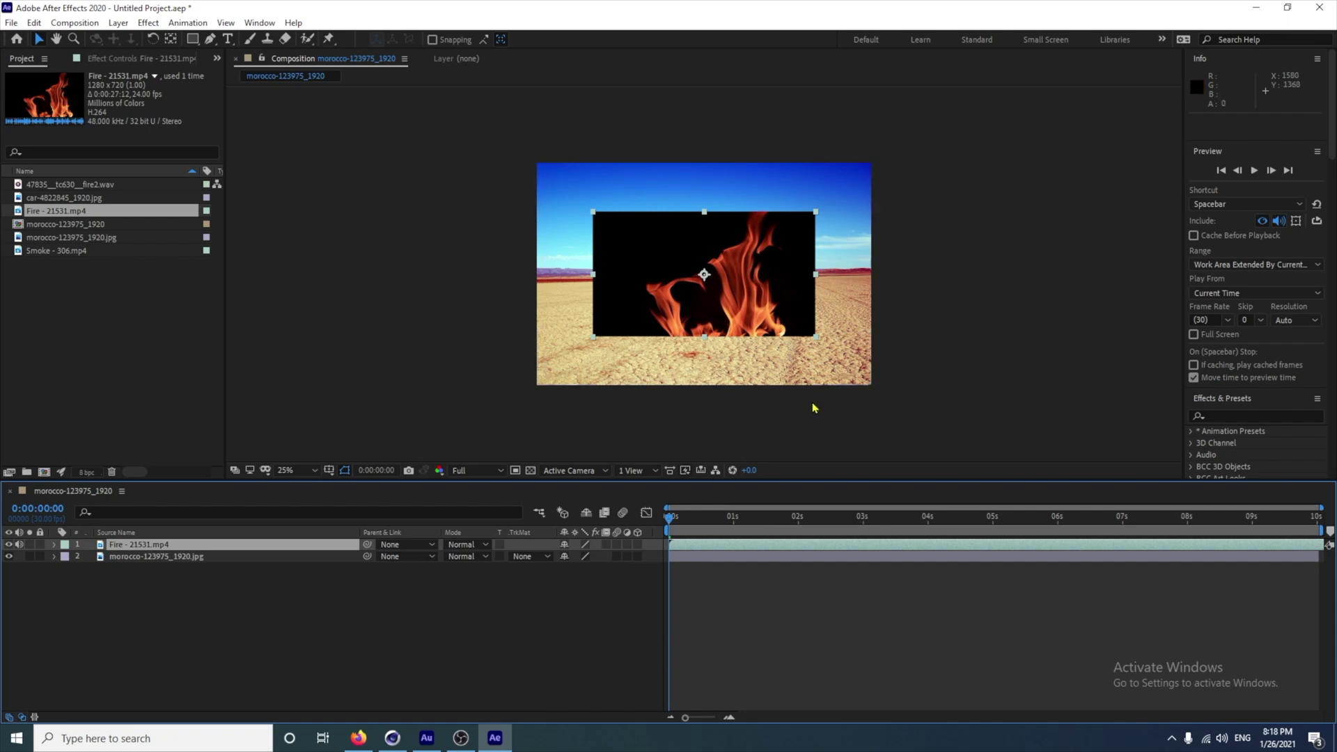
Return the Fire layer to Normal blending after trying Screen, then hide it from view
left_click(486, 548)
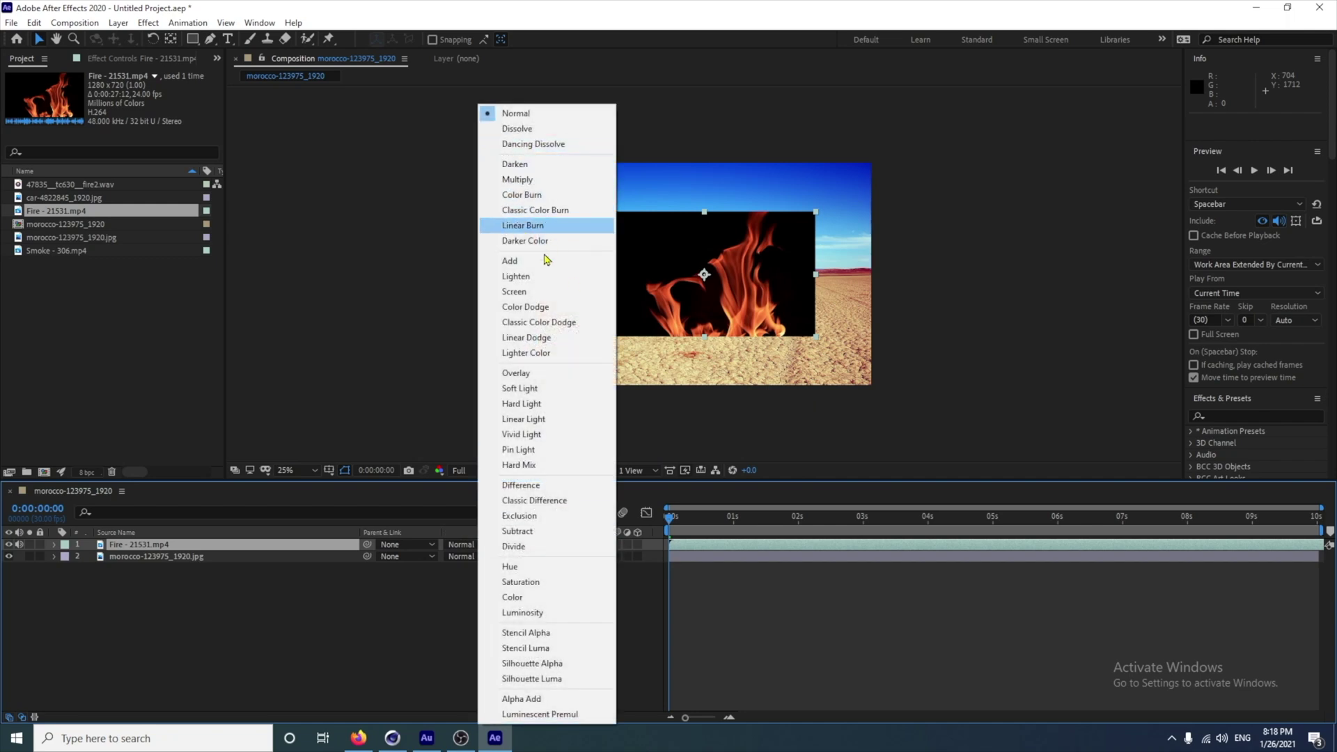
left_click(529, 291)
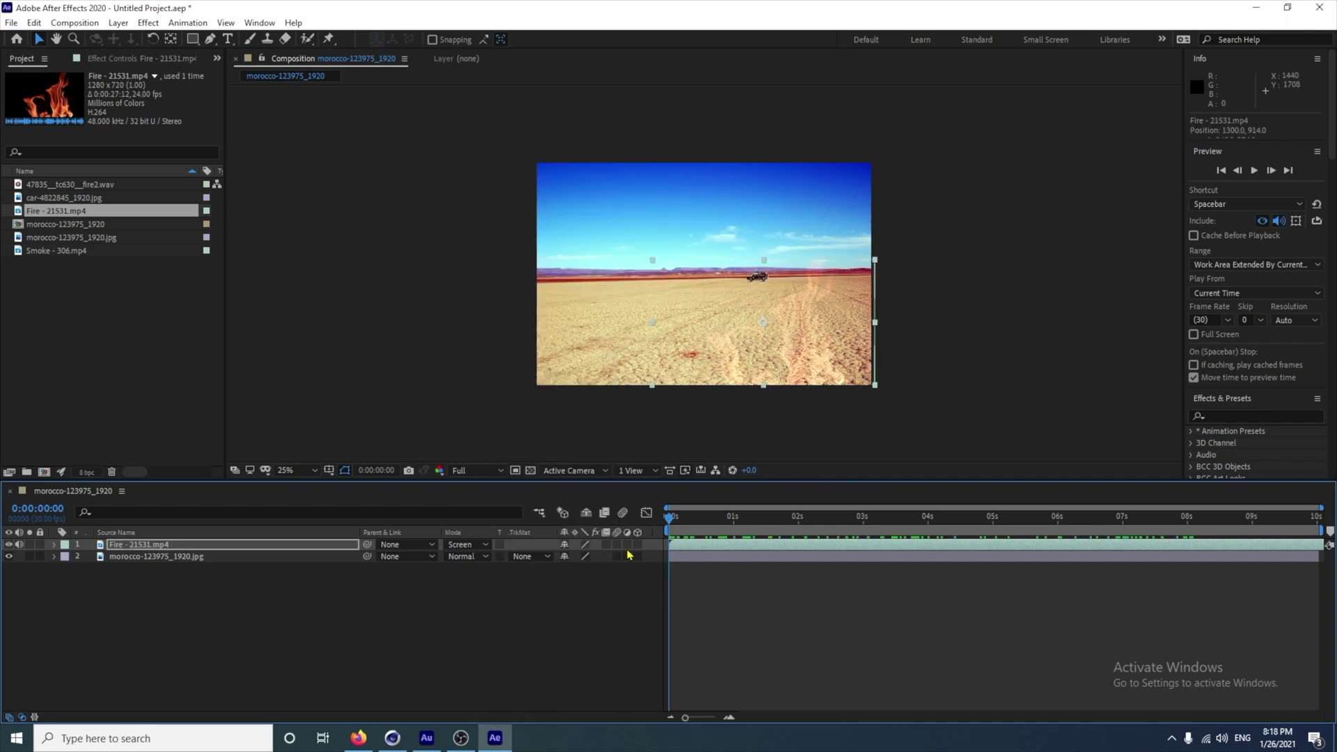
left_click(488, 549)
left_click(534, 111)
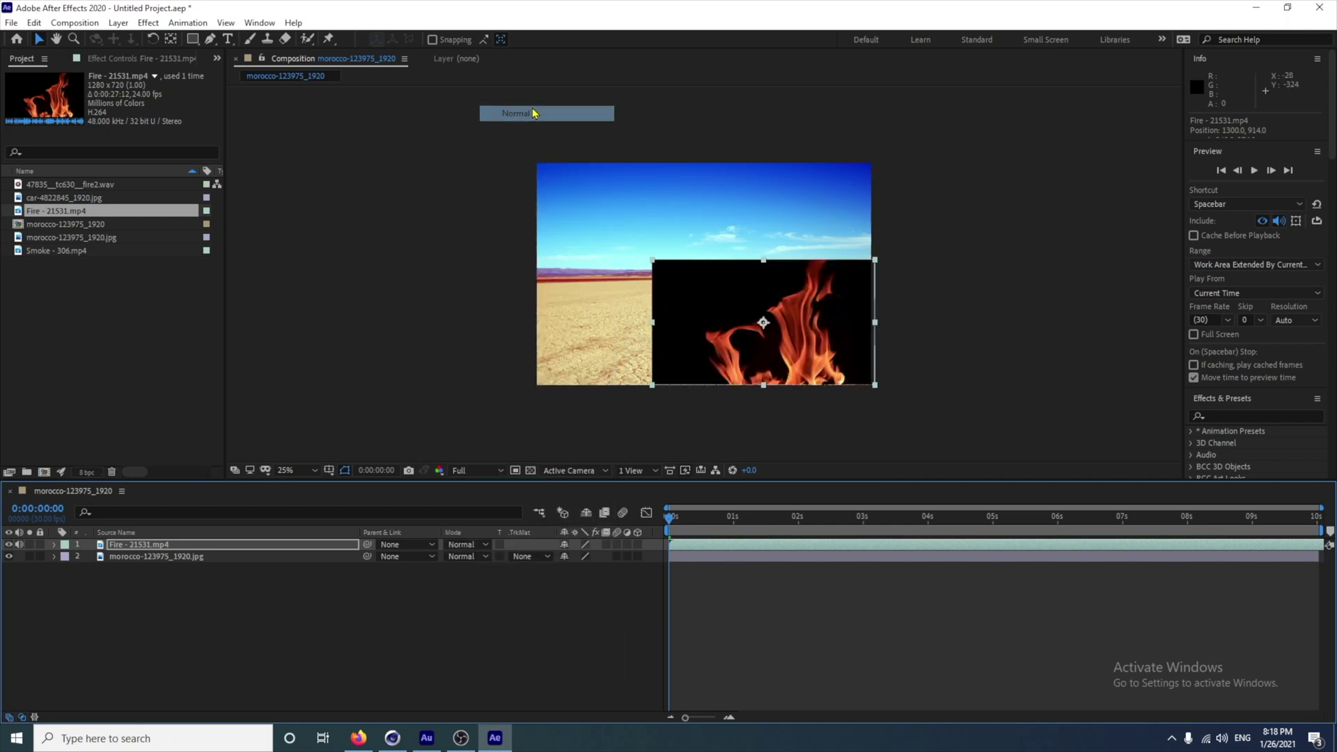
left_click(9, 545)
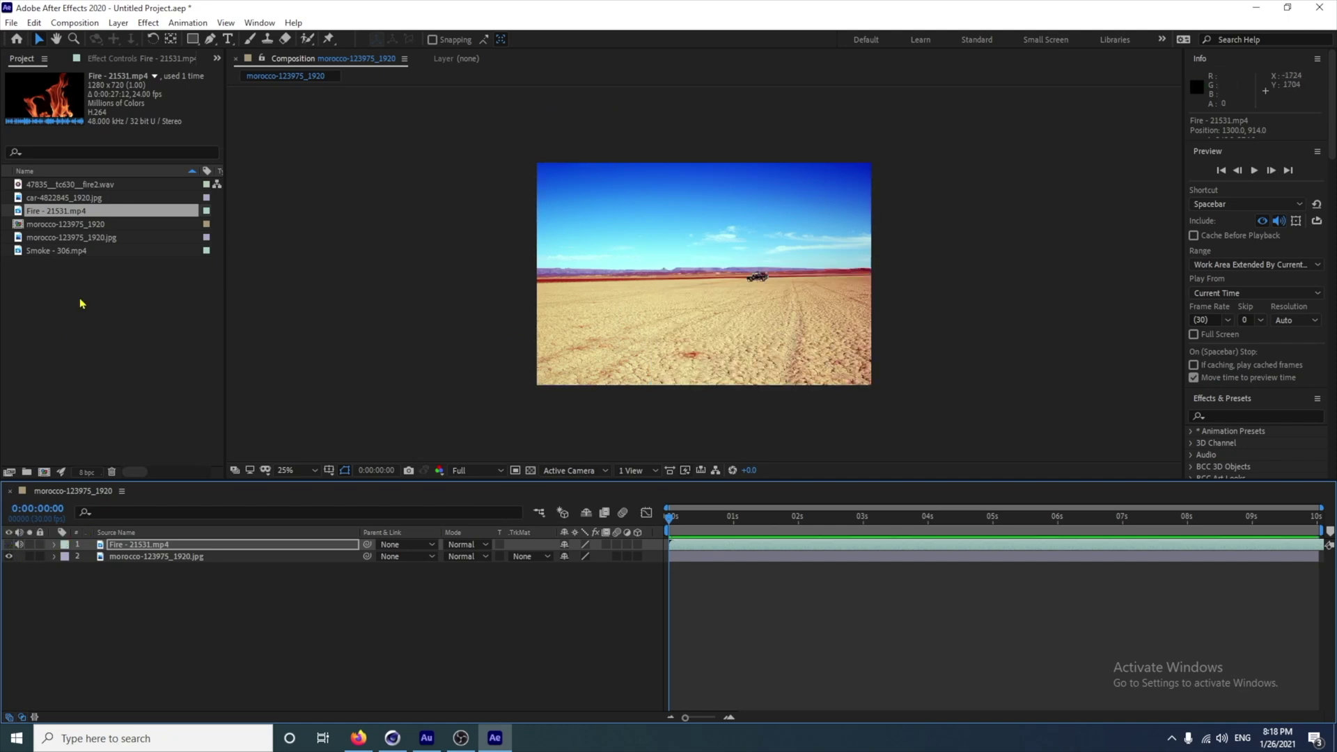
left_click(51, 198)
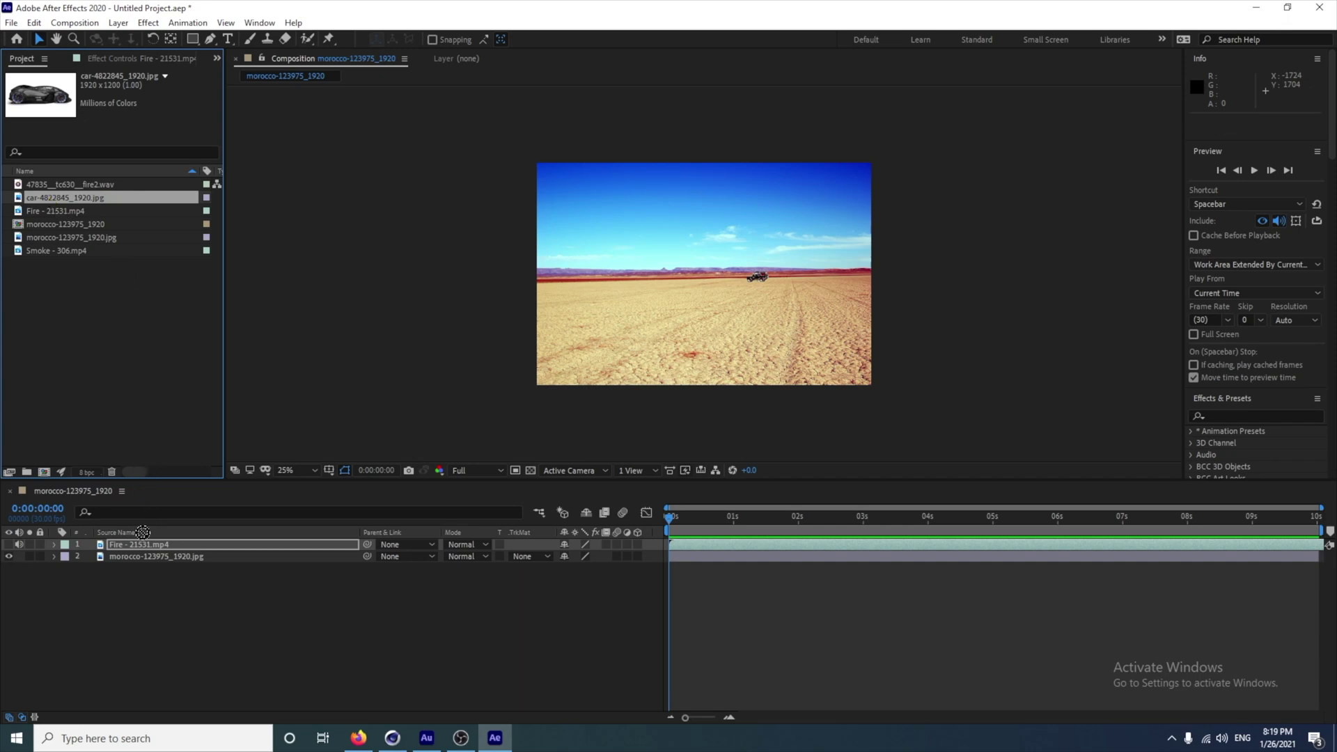
Add car-4822845_1920.jpg as the top layer, trying Screen and Overlay before settling on Normal
left_click_drag(143, 533, 143, 545)
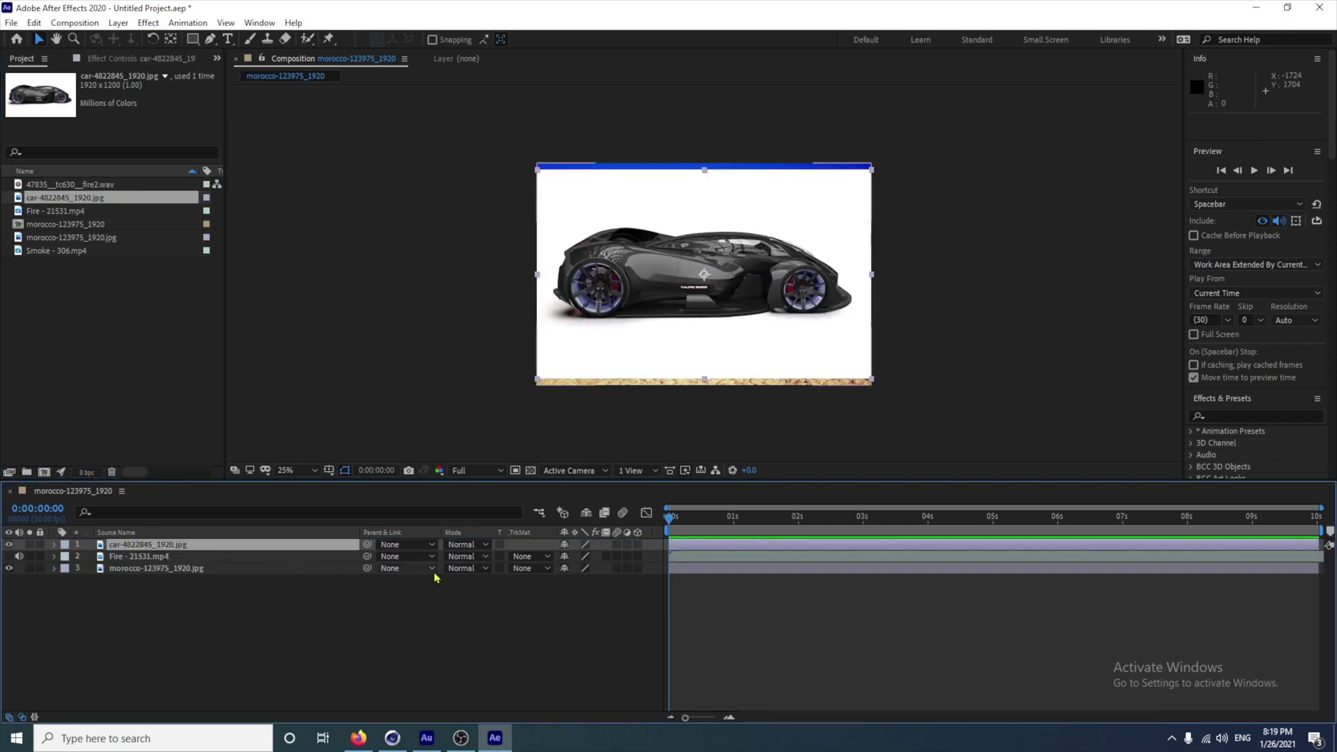
left_click(486, 545)
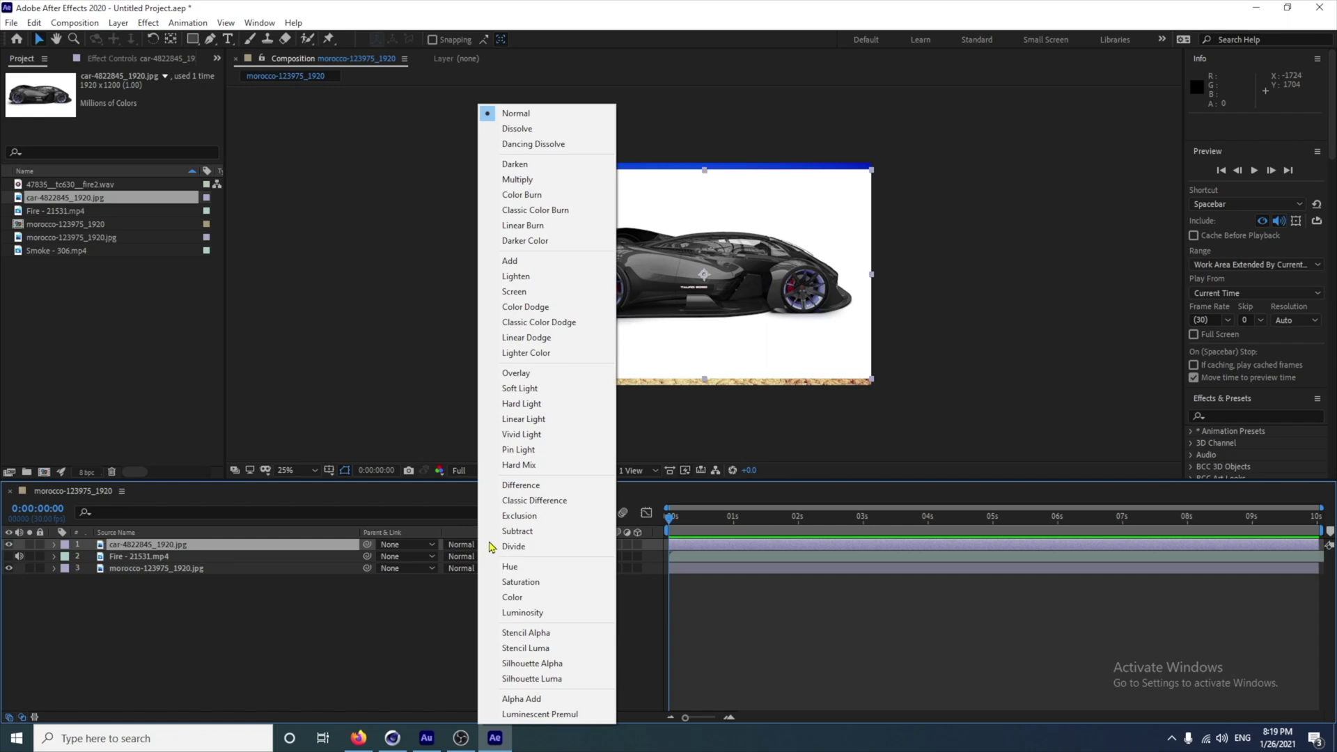
left_click(542, 292)
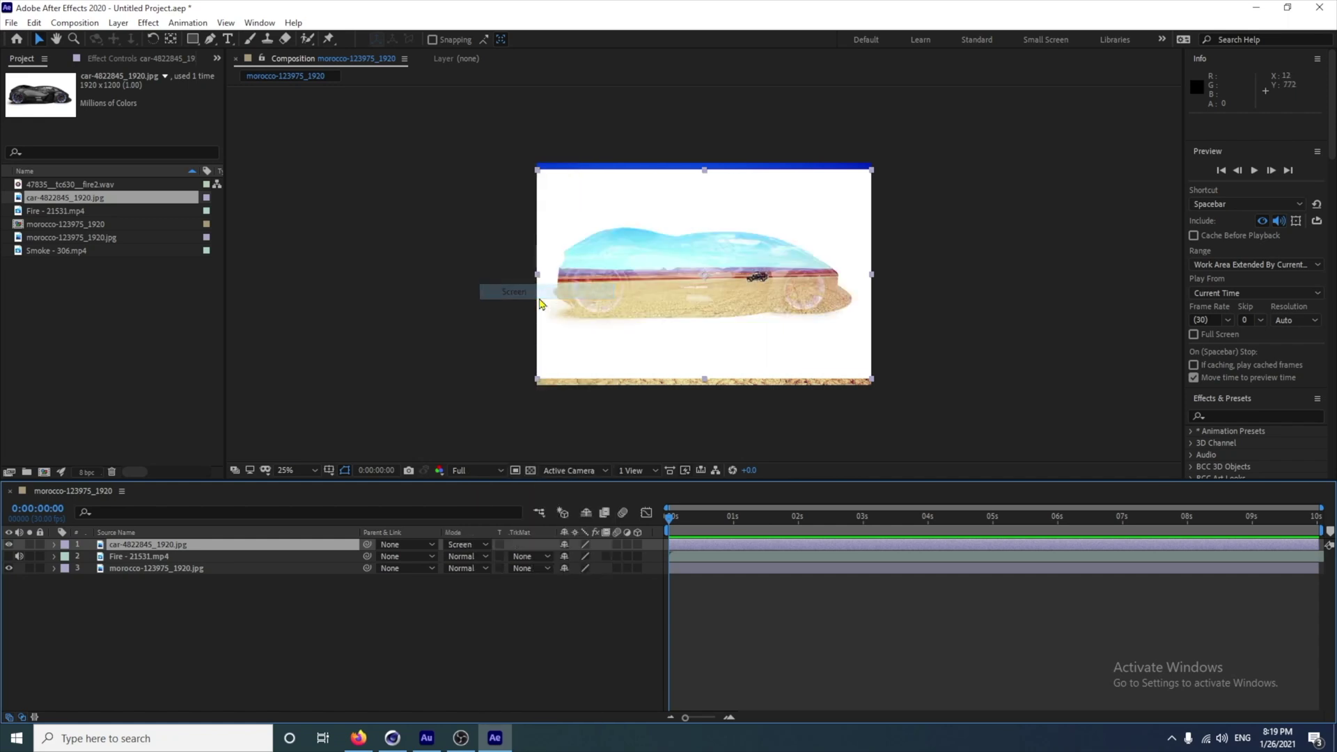
left_click(487, 548)
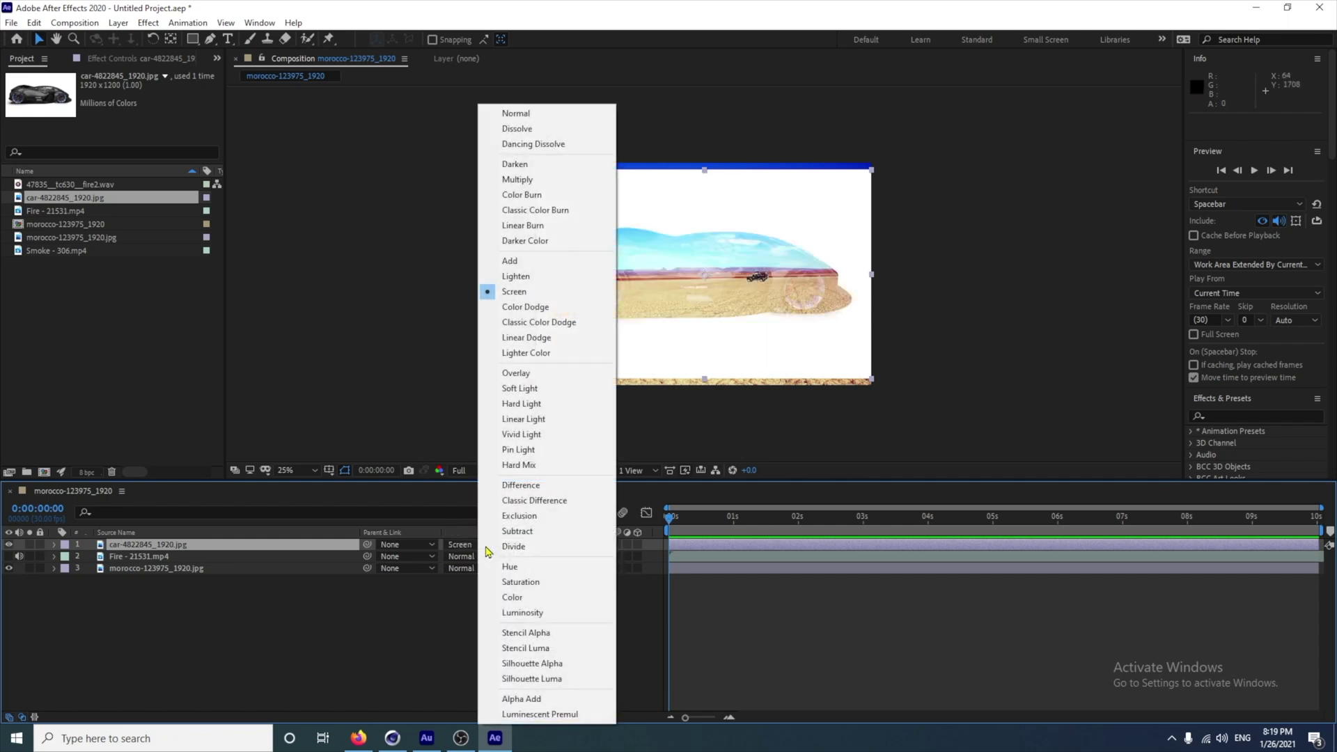
left_click(516, 374)
left_click(482, 547)
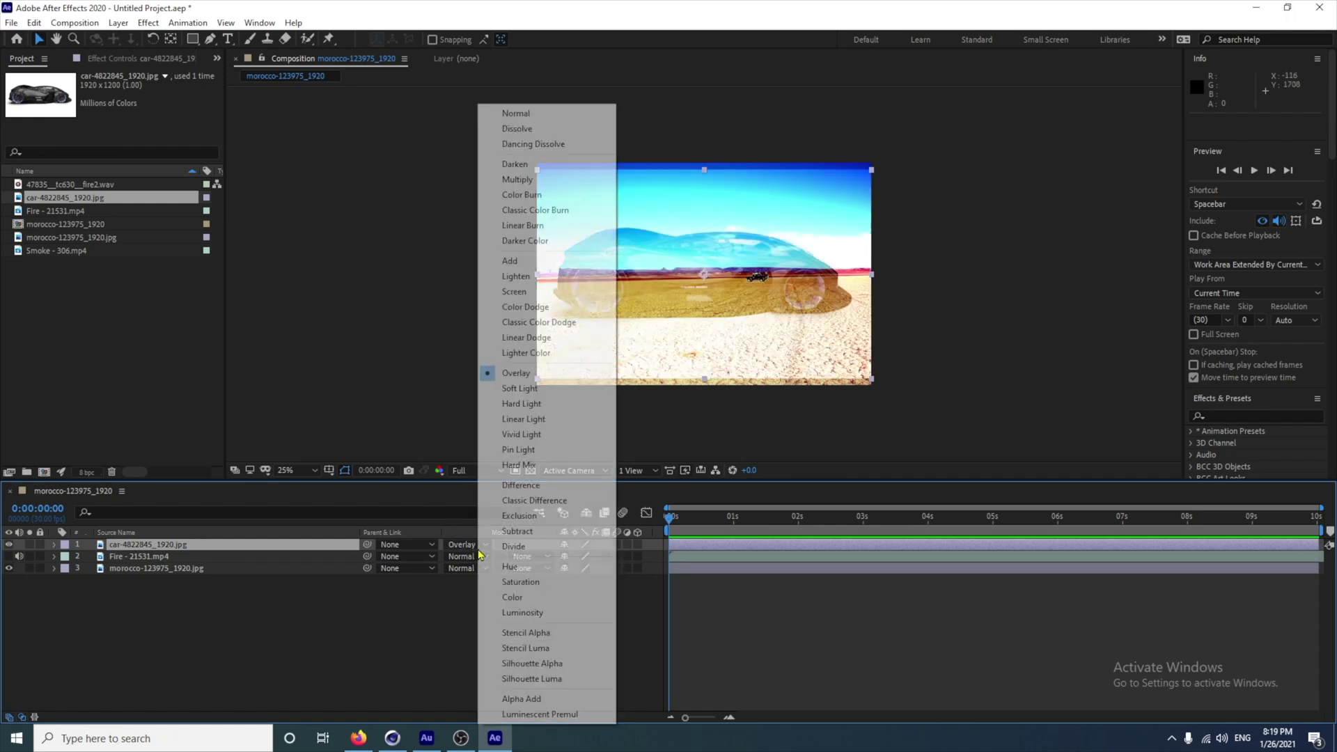
left_click(516, 114)
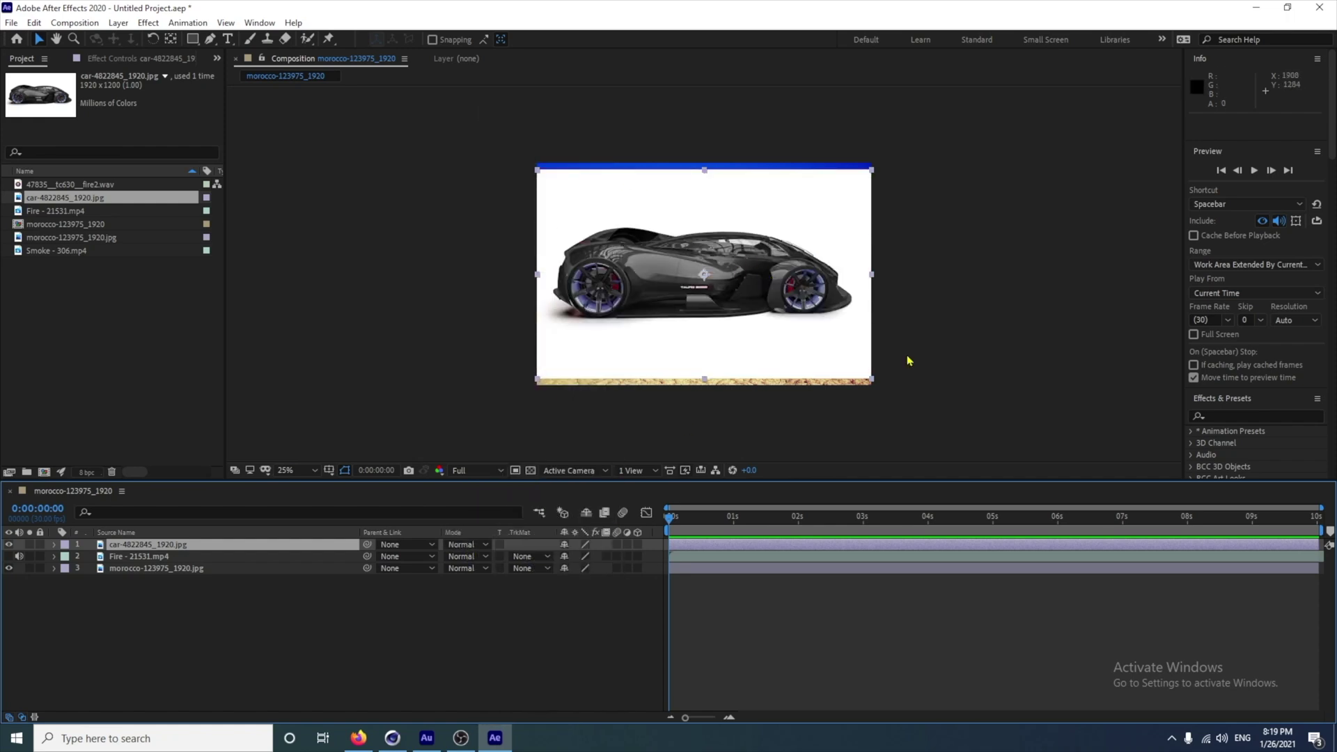
Search for Linear Color Key and drag it onto the car-4822845_1920.jpg layer
left_click(1227, 415)
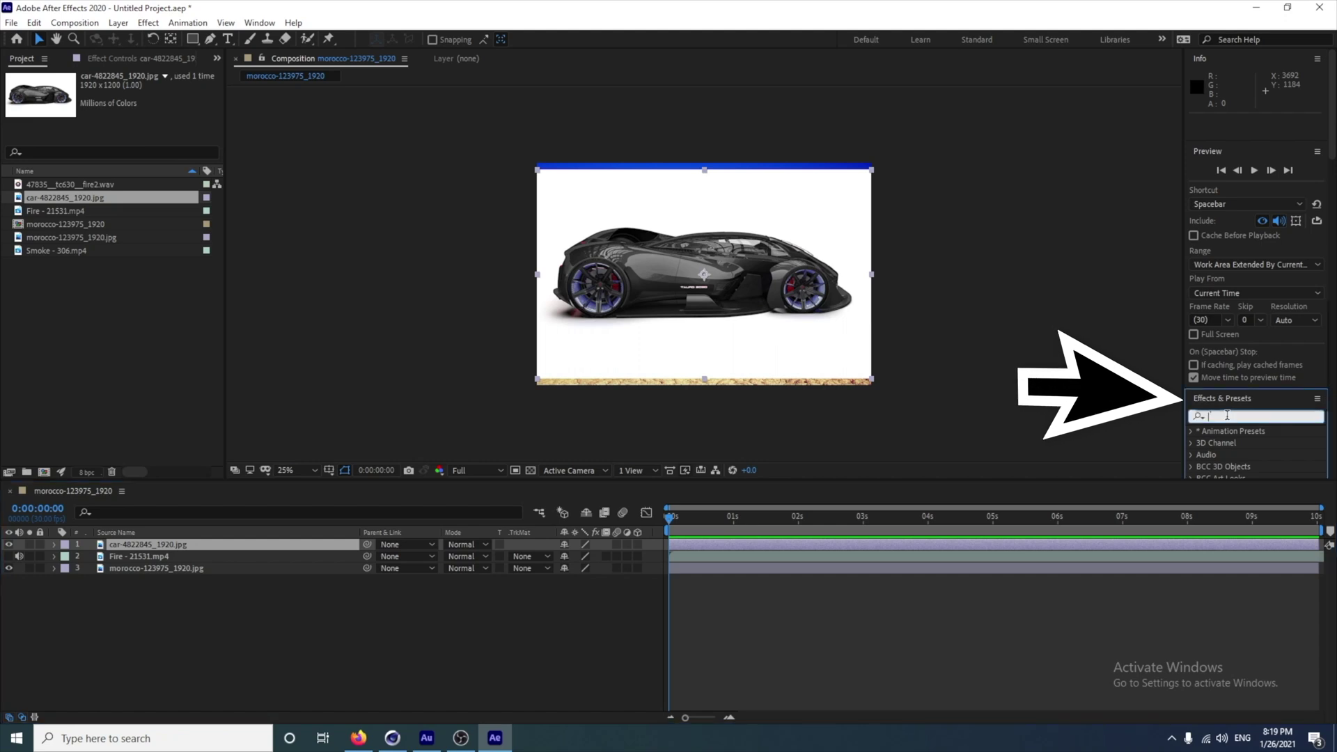
type("linear color")
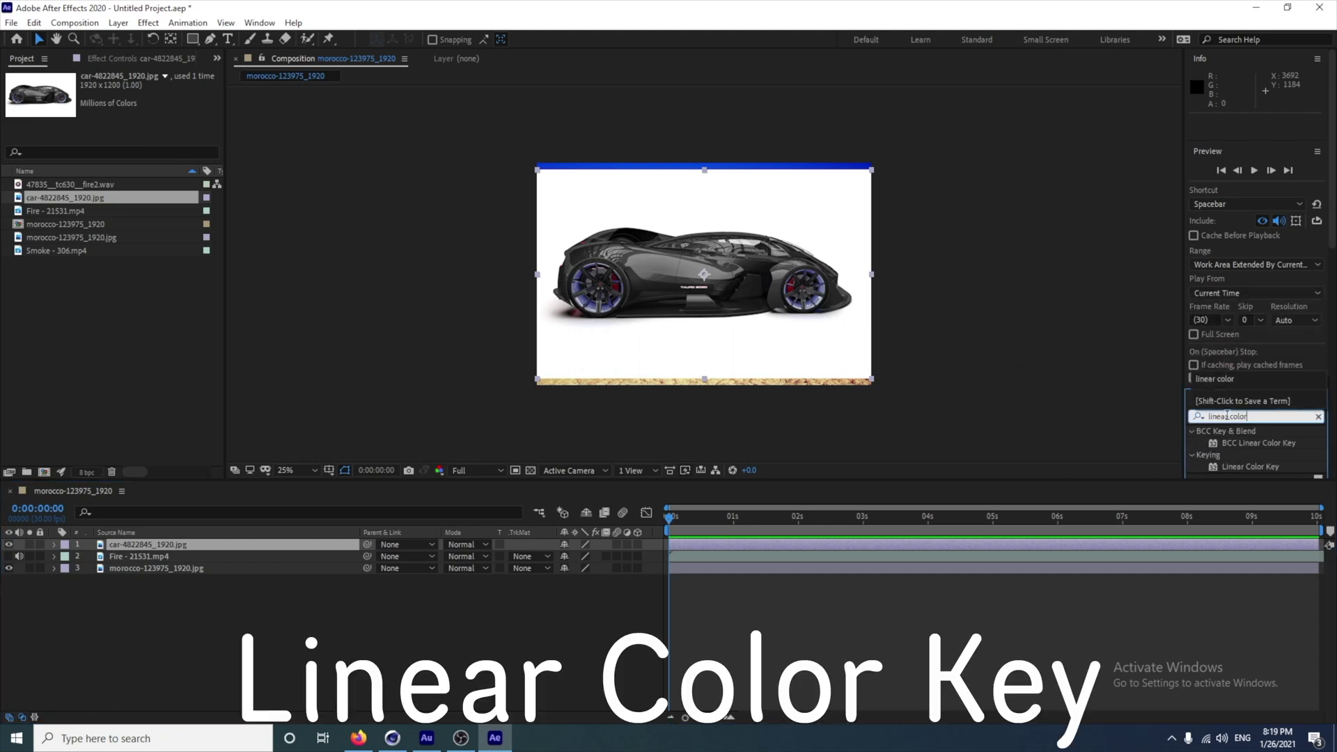
type(" key")
left_click(1242, 468)
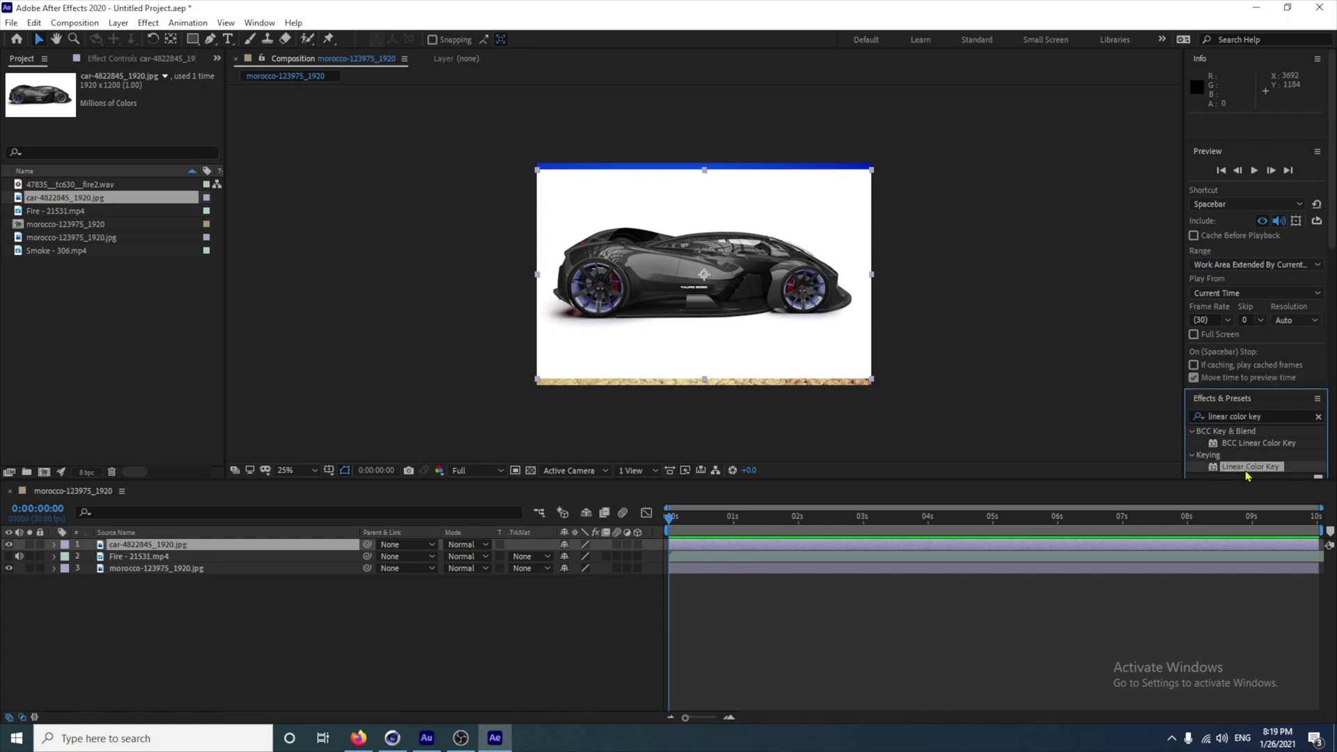
left_click_drag(1246, 475, 813, 310)
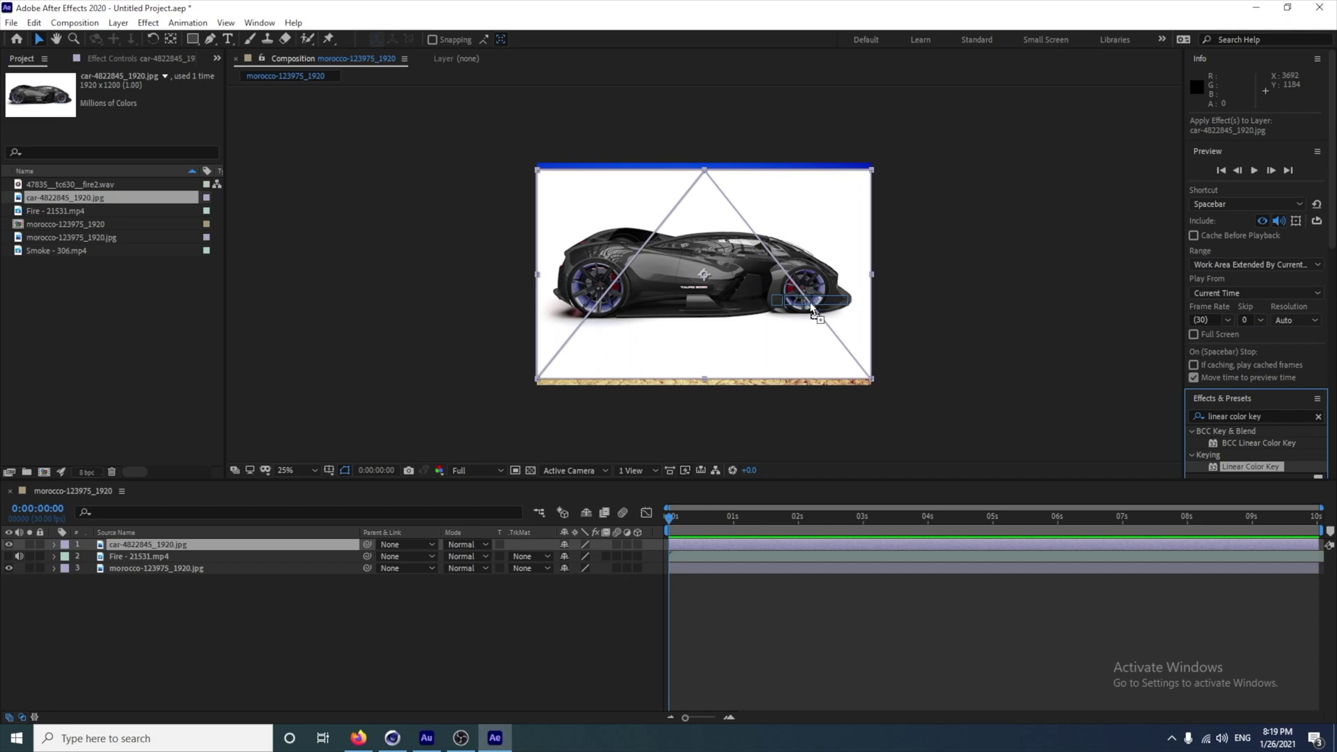
left_click_drag(813, 310, 185, 550)
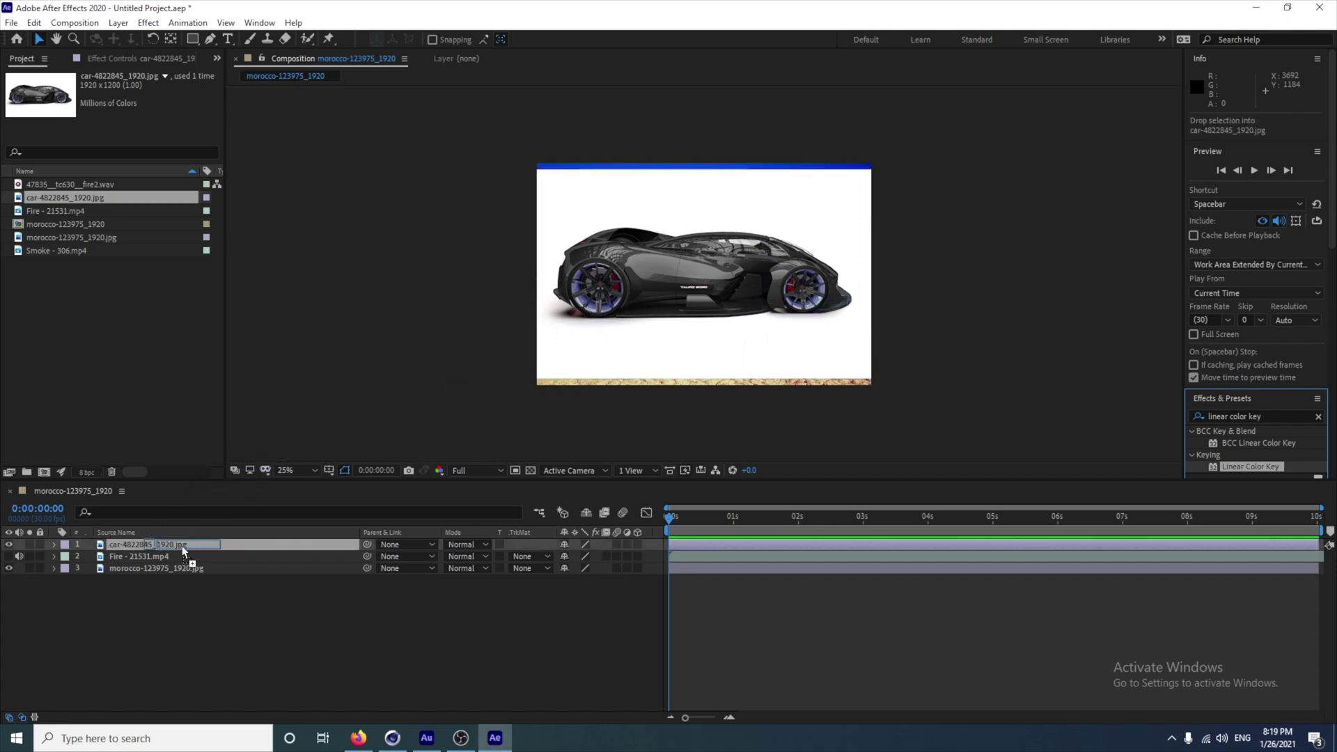
left_click_drag(185, 550, 184, 550)
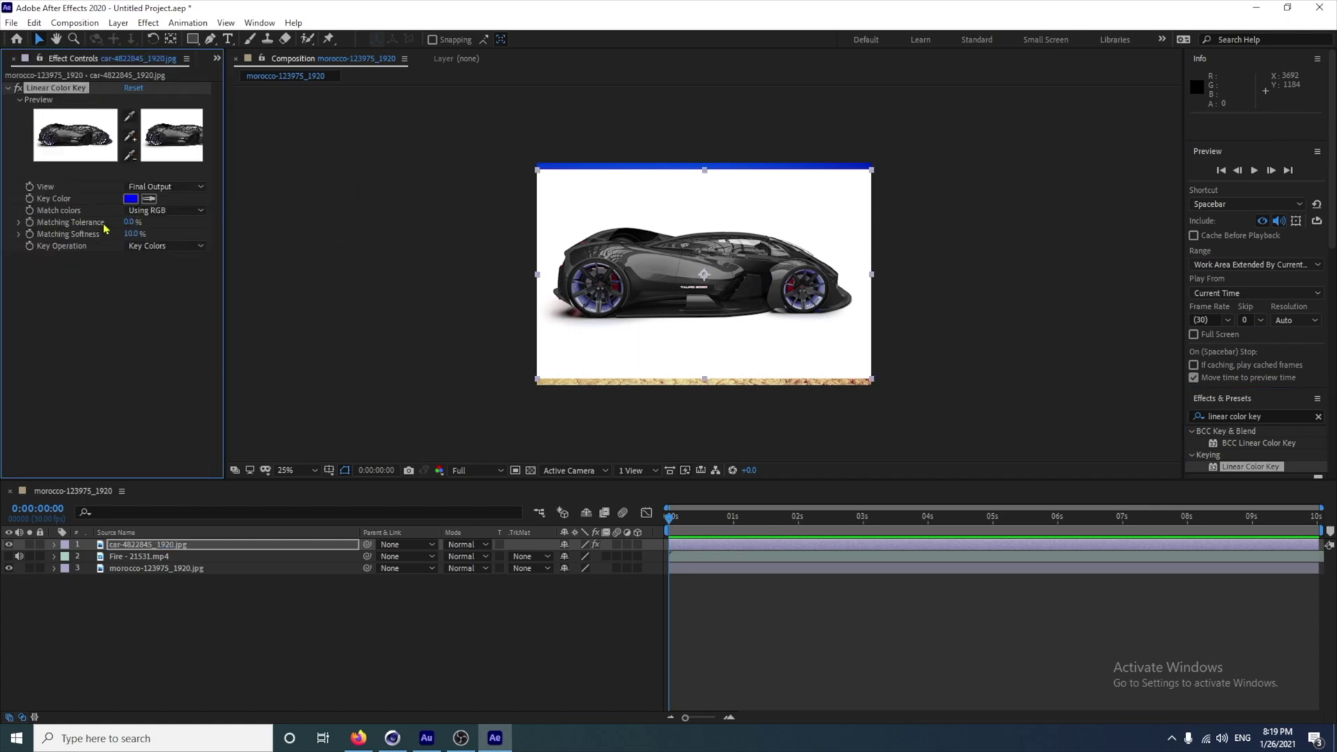
Sample the car's white background as the Key Color and move the car lower right
left_click(147, 205)
left_click(564, 176)
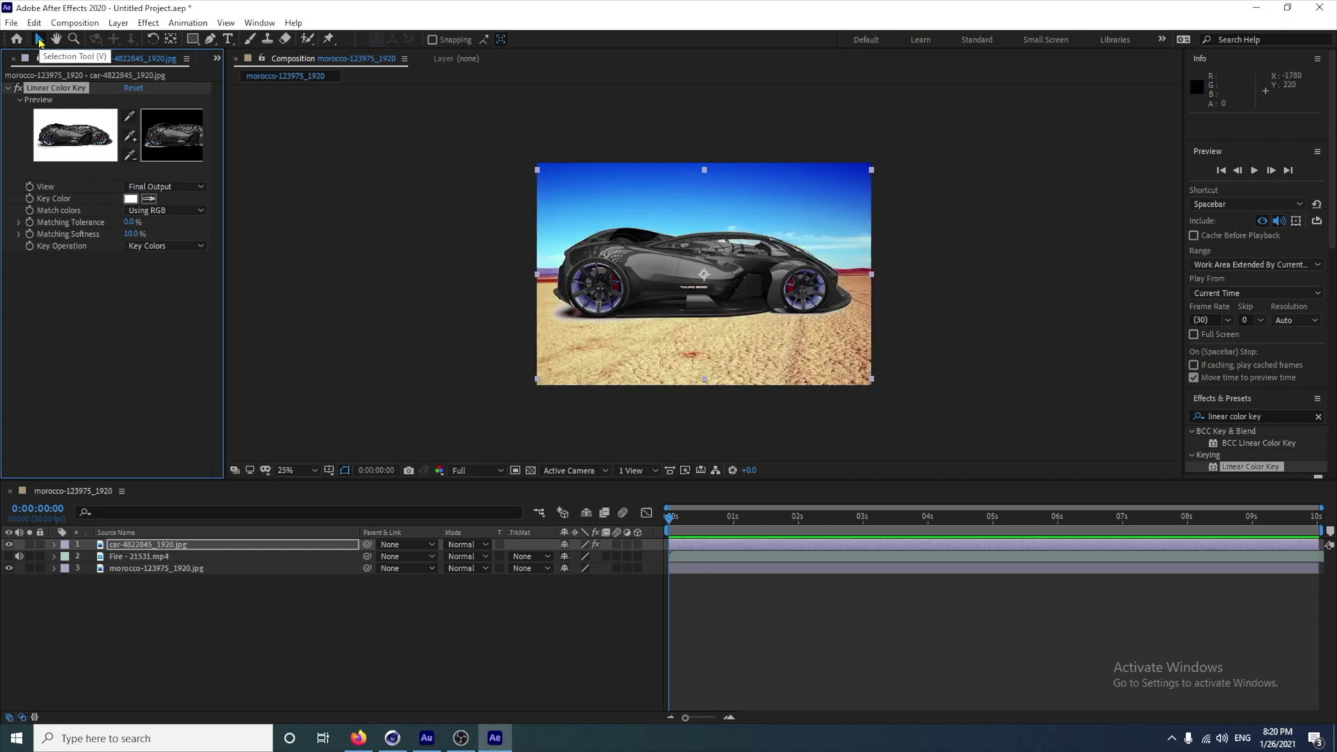
left_click_drag(711, 263, 765, 317)
key("period")
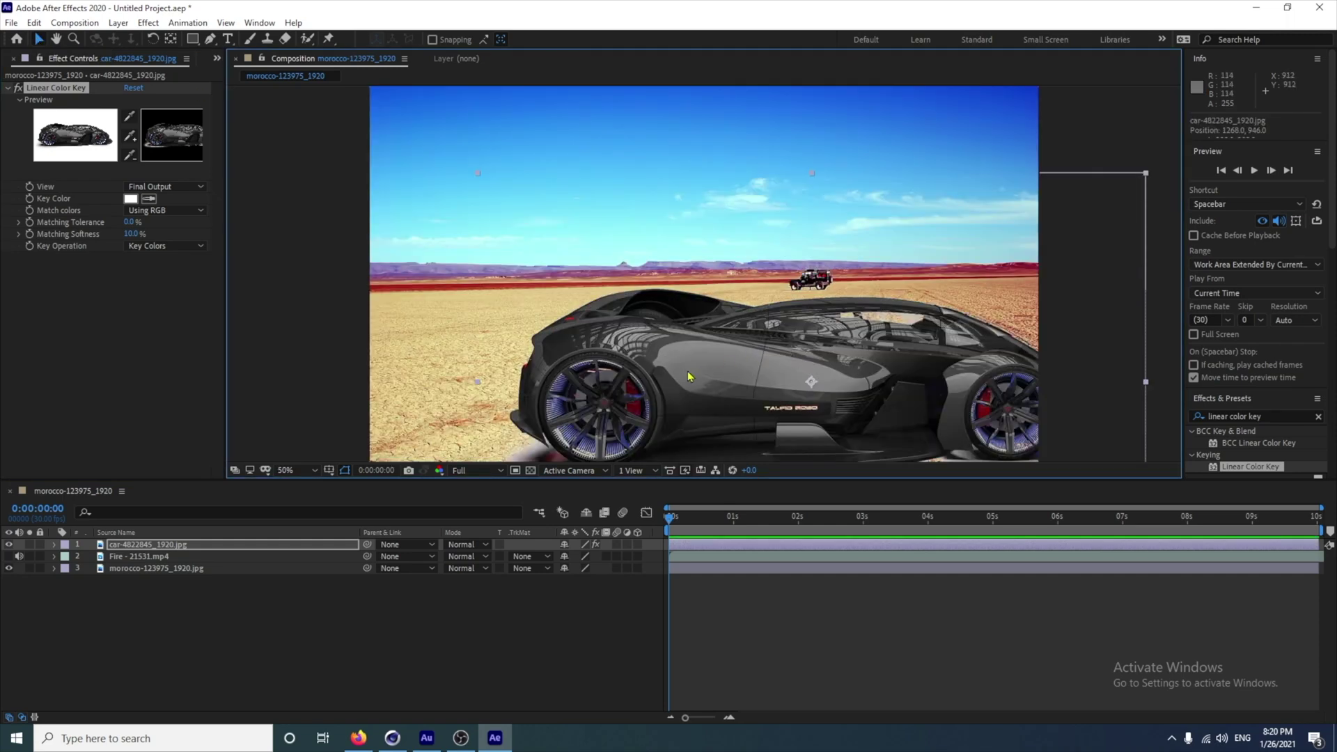
left_click_drag(672, 376, 689, 322)
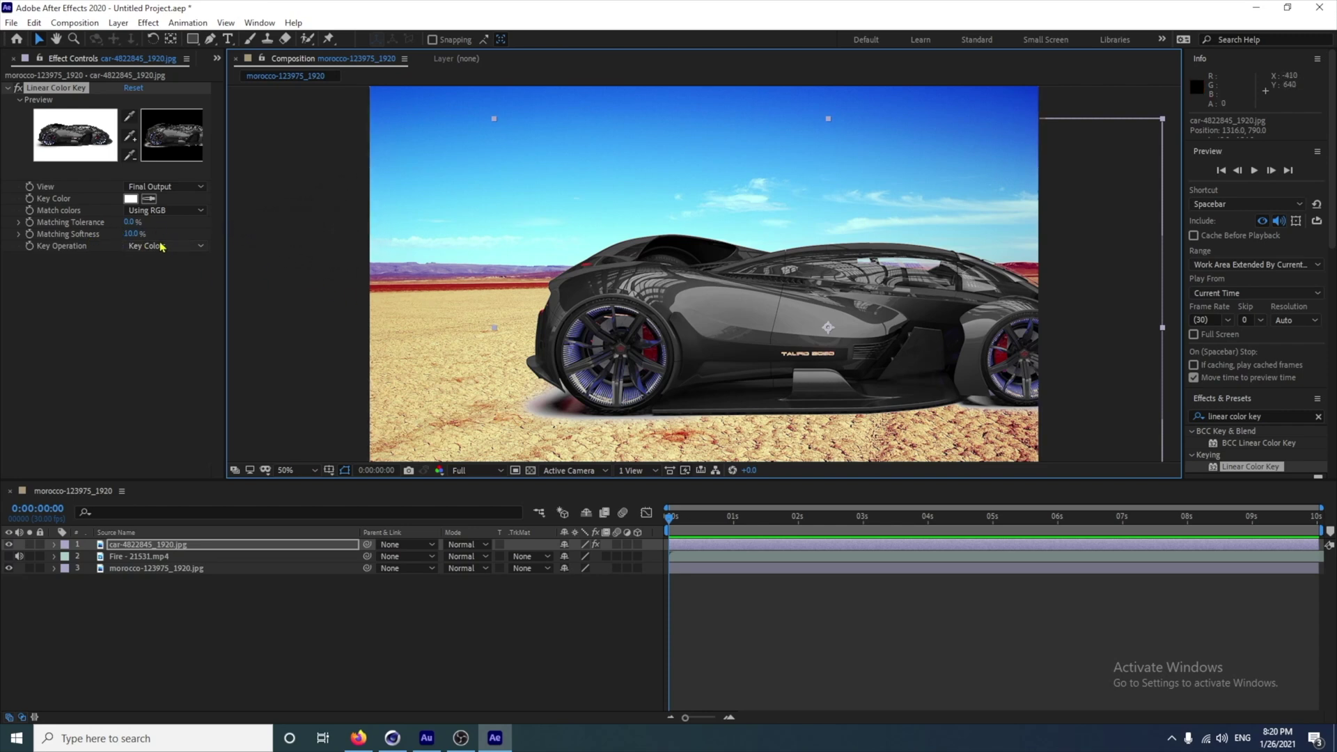
Set the key's Matching Softness to 10% and nudge the car slightly lower right
mouse_move(144, 237)
left_mouse_down()
mouse_move(133, 235)
mouse_move(195, 232)
mouse_move(68, 236)
mouse_move(144, 223)
mouse_move(125, 226)
left_mouse_up()
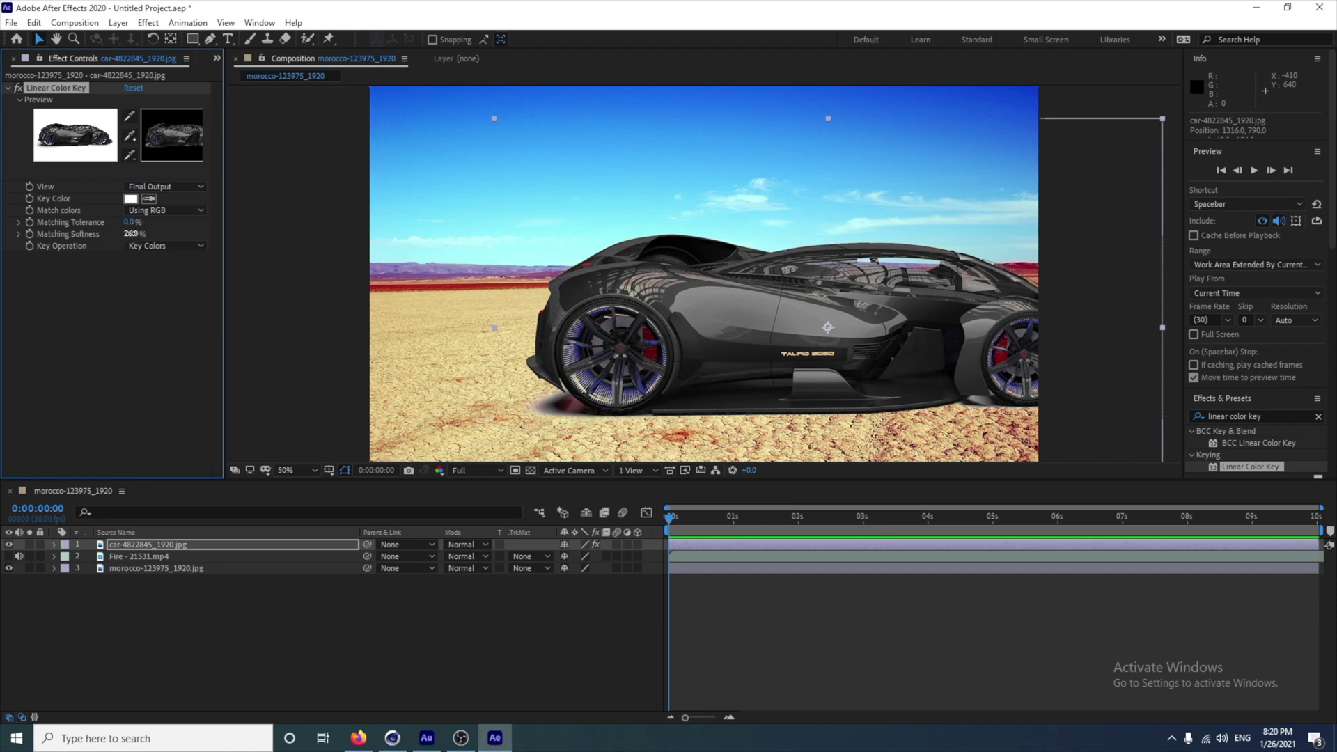
left_click(132, 234)
type("10")
key("Return")
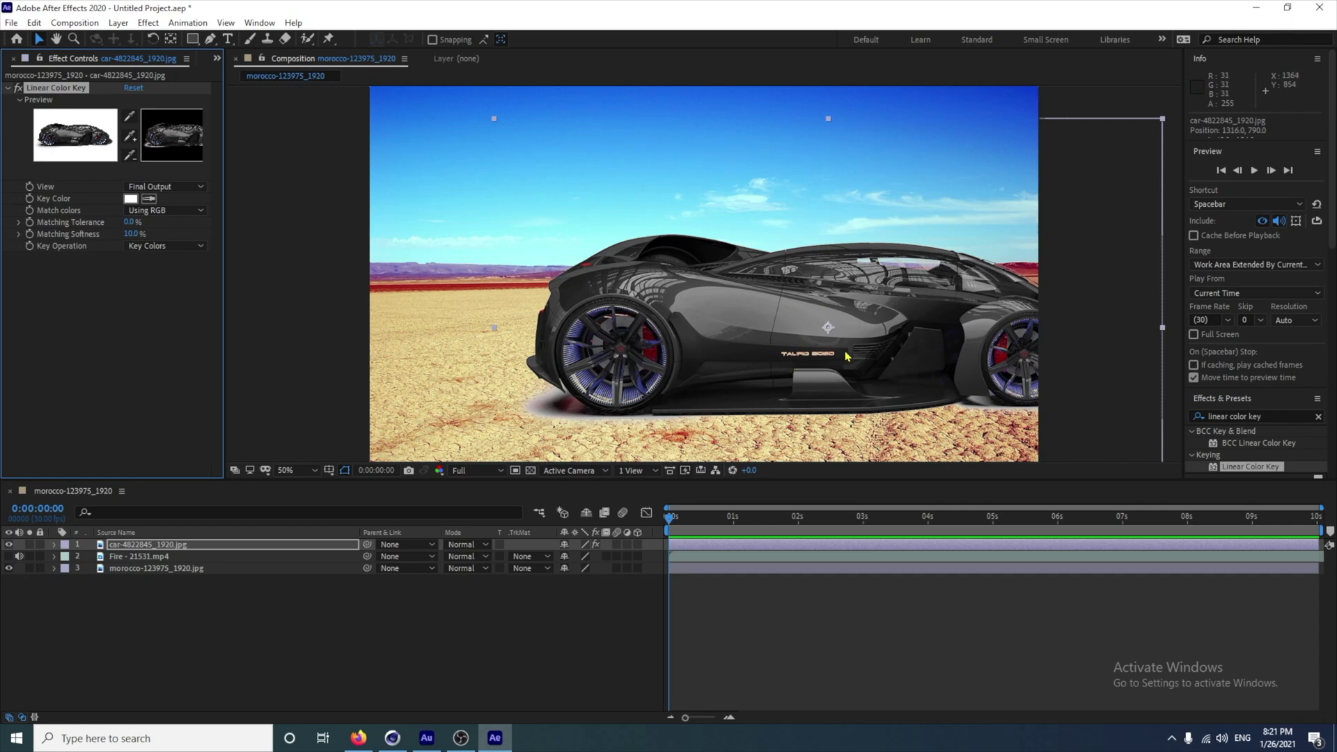
scroll(863, 348, "down", 2)
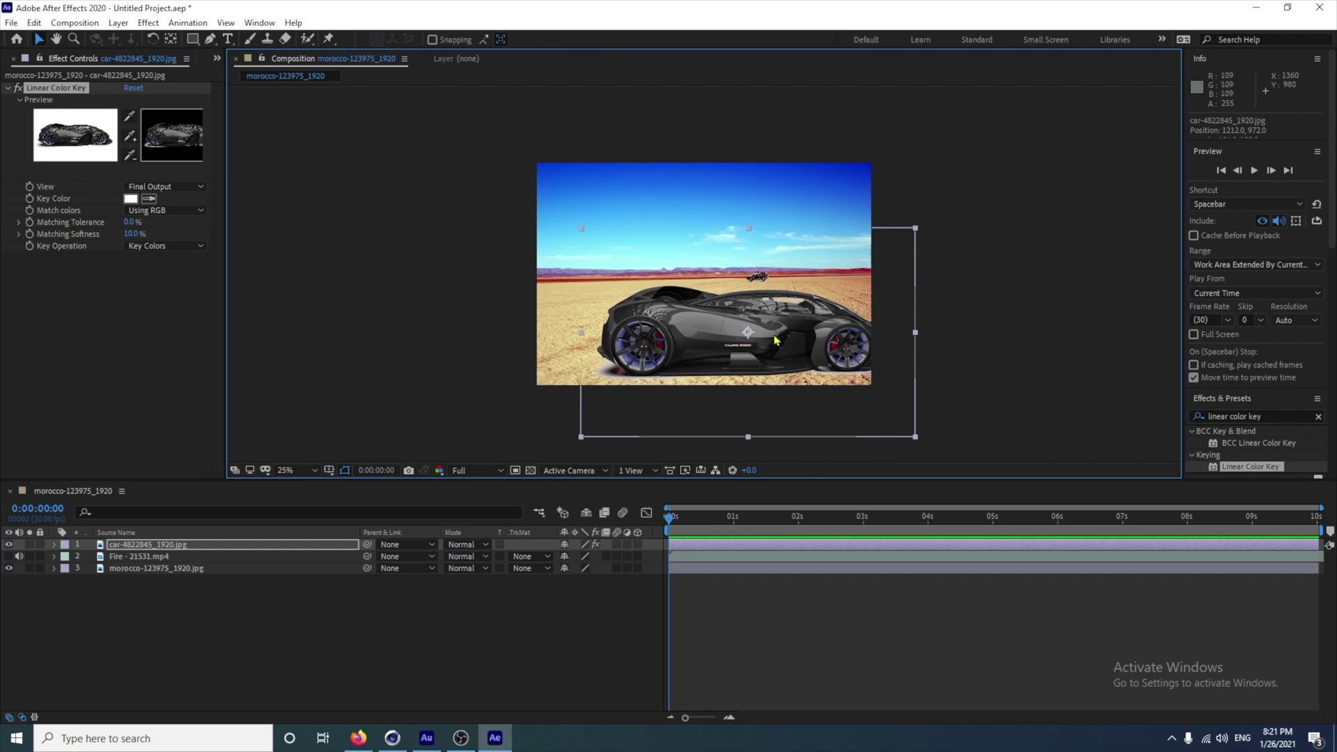
mouse_move(761, 339)
left_mouse_down()
mouse_move(769, 346)
mouse_move(718, 336)
mouse_move(766, 353)
left_mouse_up()
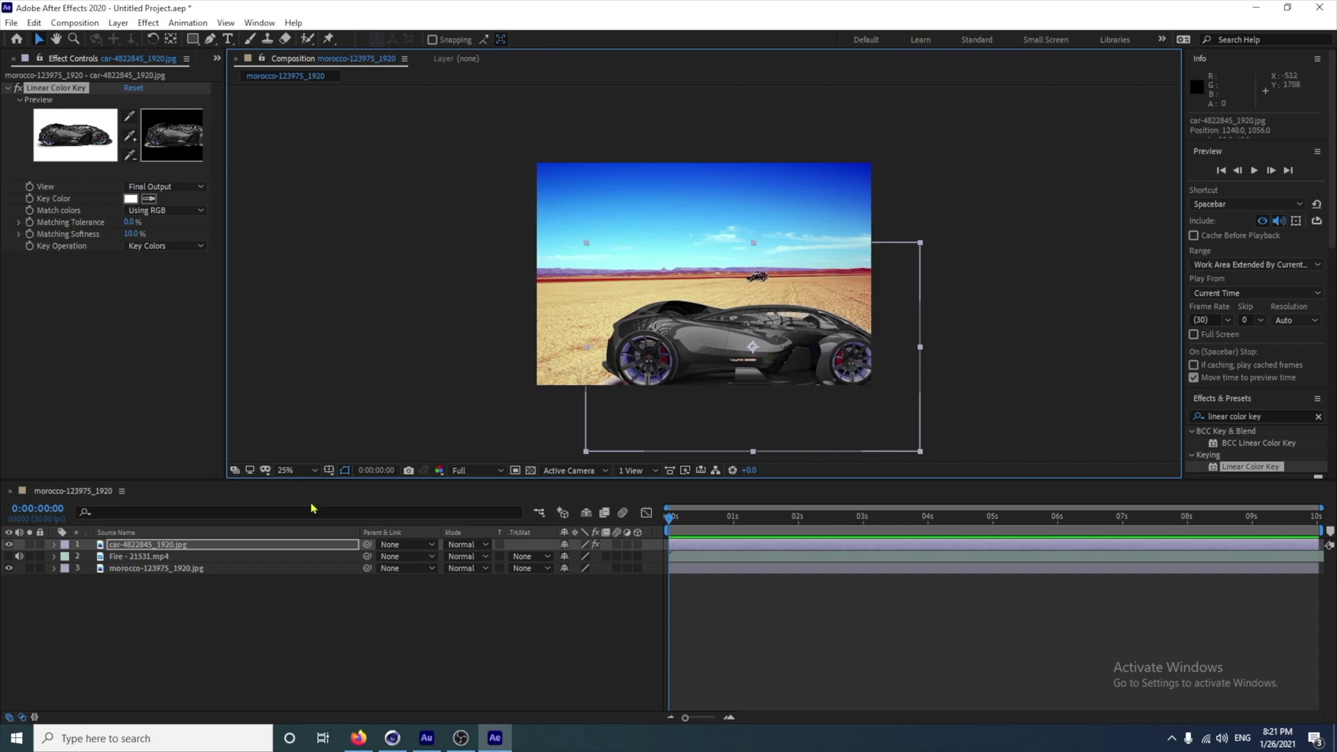
left_click(138, 559)
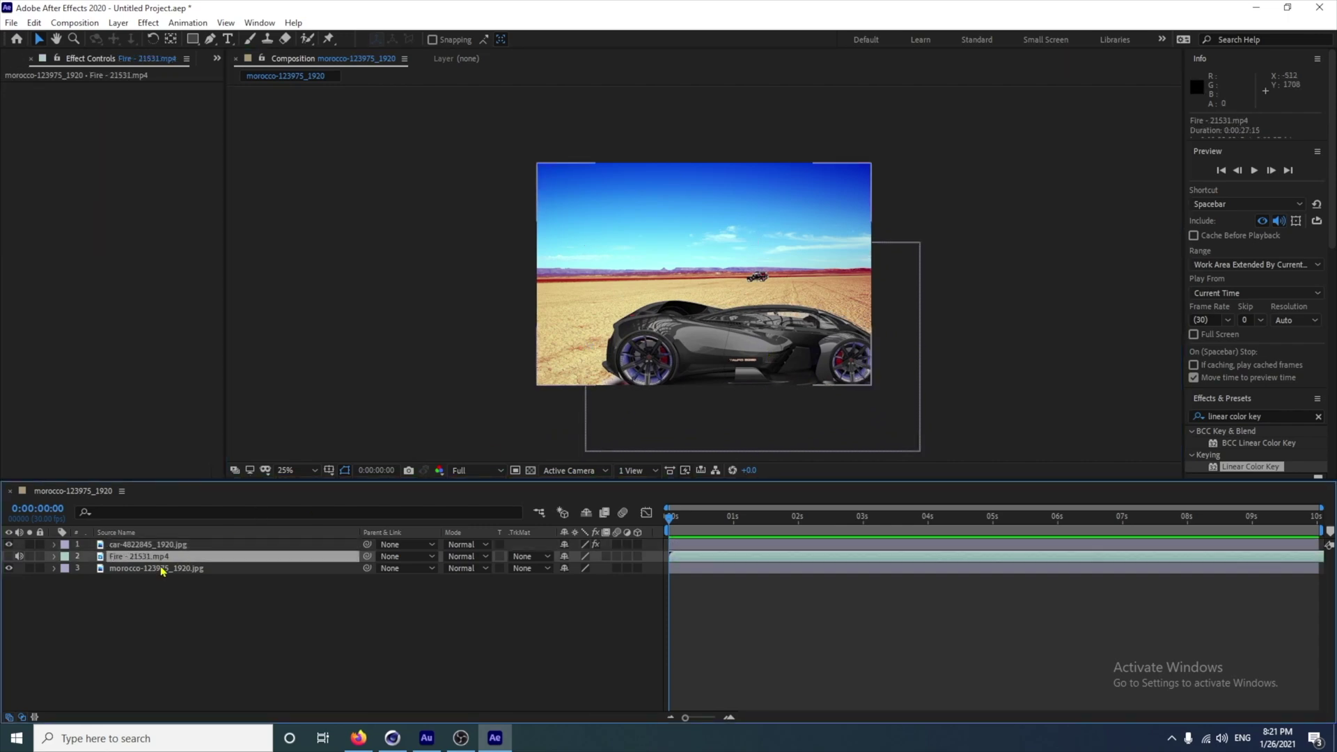
Show the Fire layer again, trying Screen blending before returning it to Normal
left_click(8, 557)
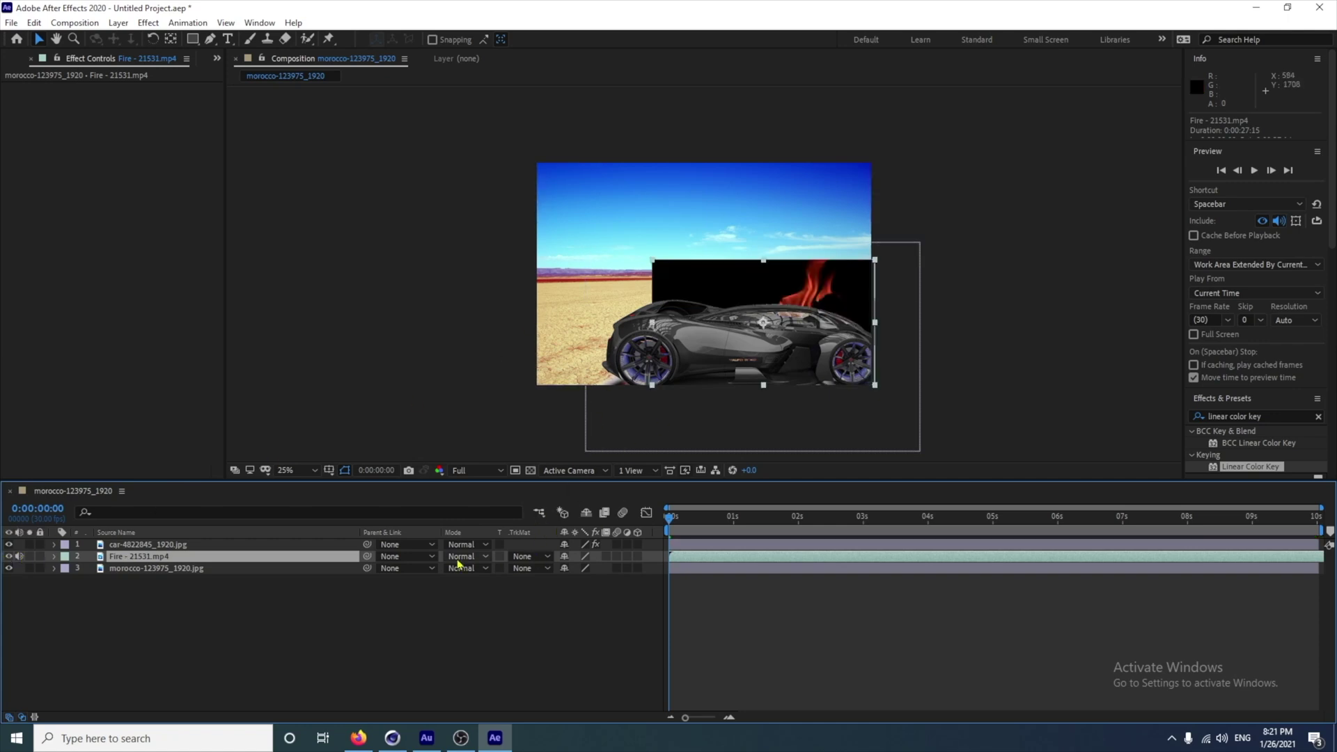
left_click(490, 568)
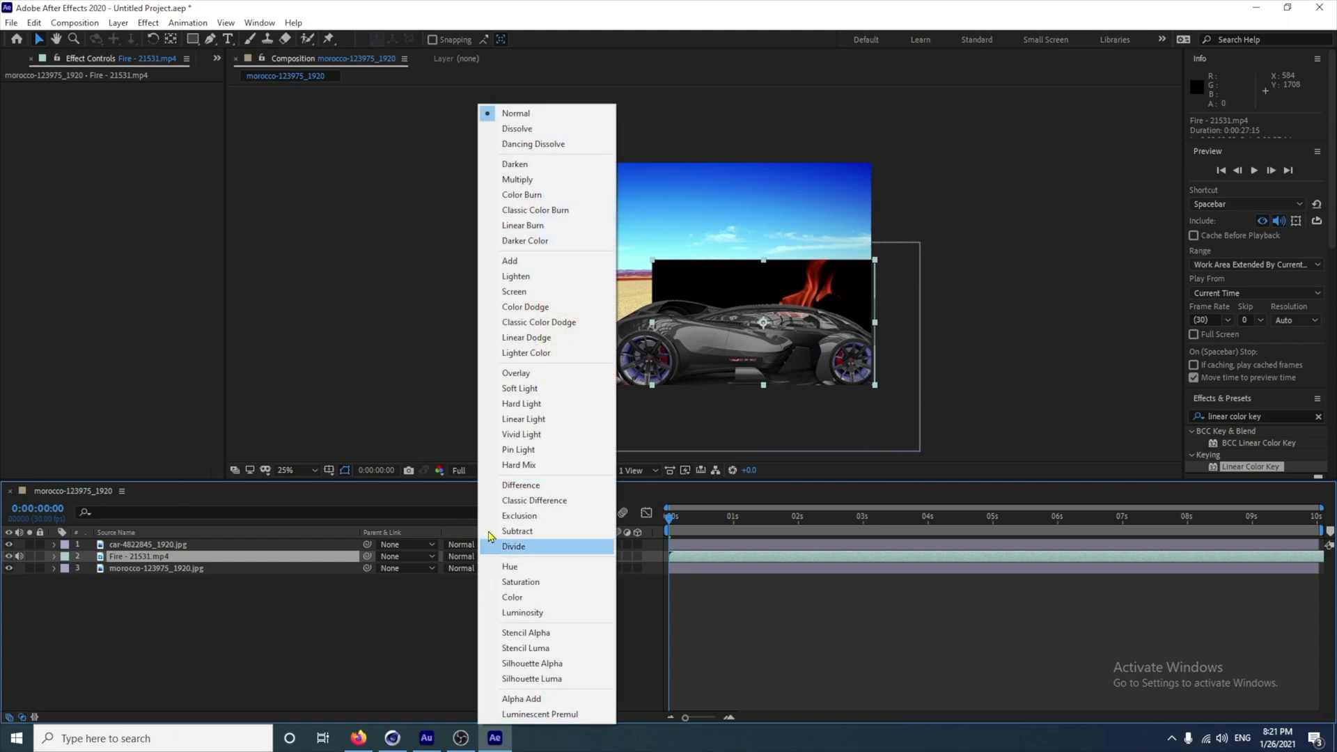
left_click(515, 291)
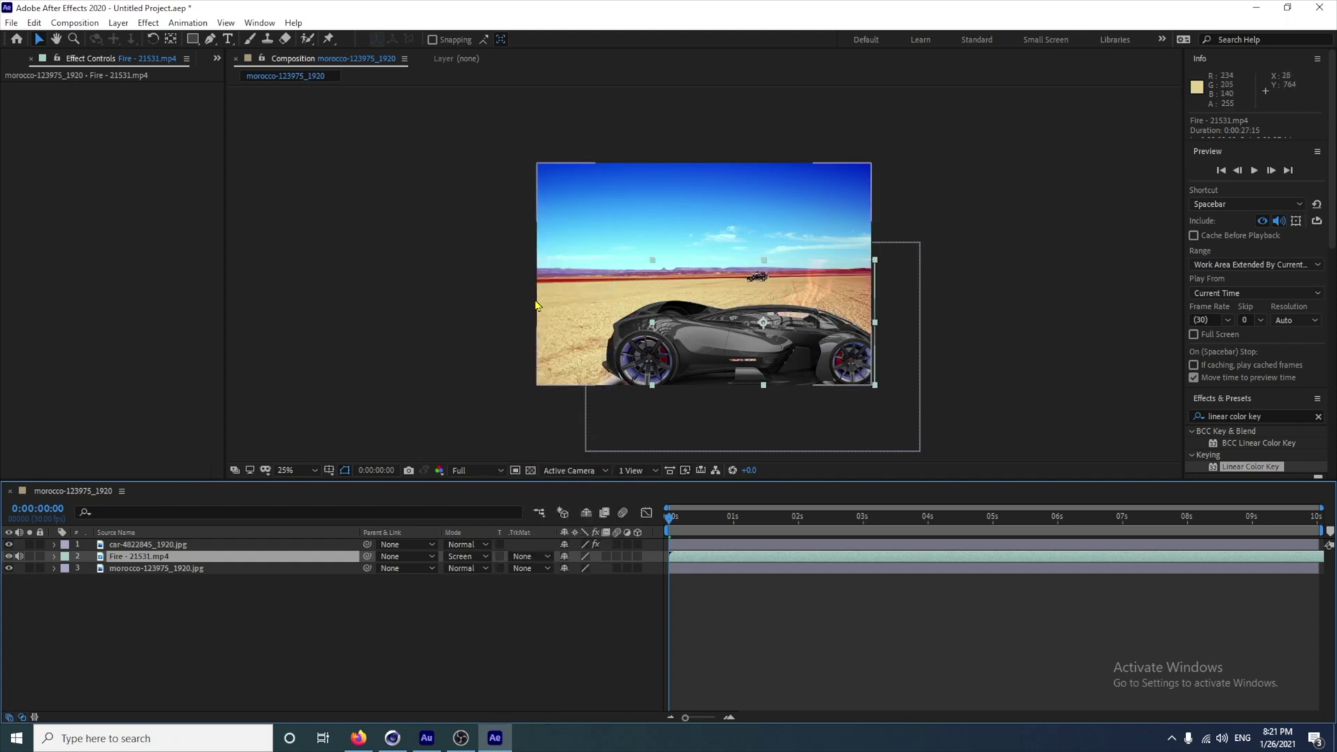
left_click(490, 561)
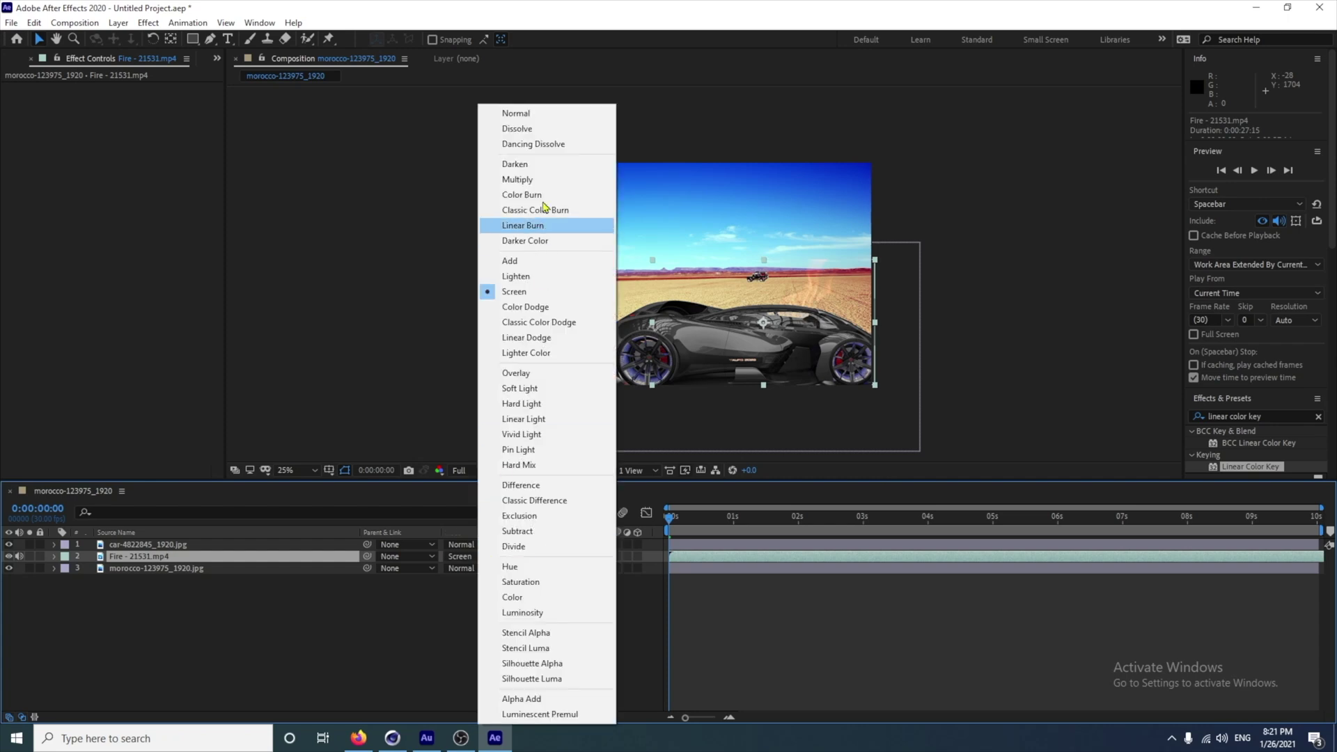
left_click(523, 114)
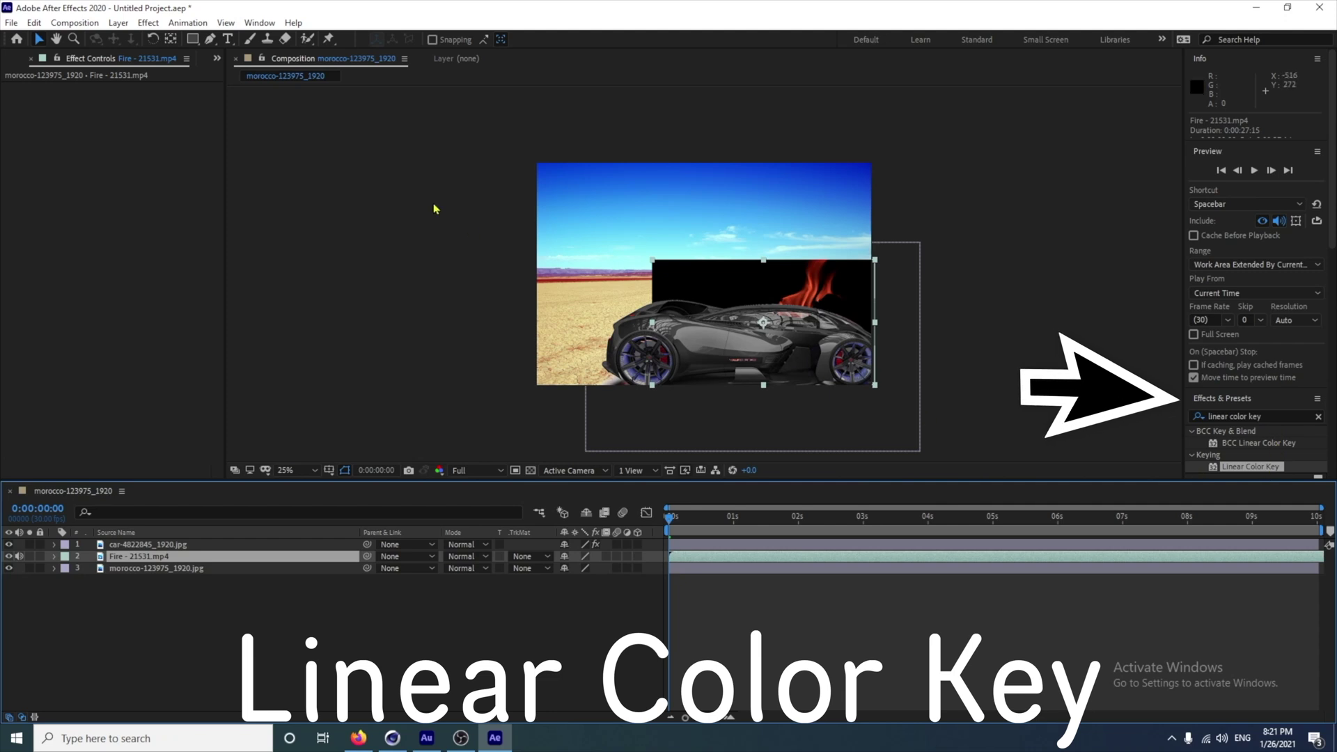
Apply Linear Color Key to the Fire layer, key out its black background, and move it above the car
left_click(148, 28)
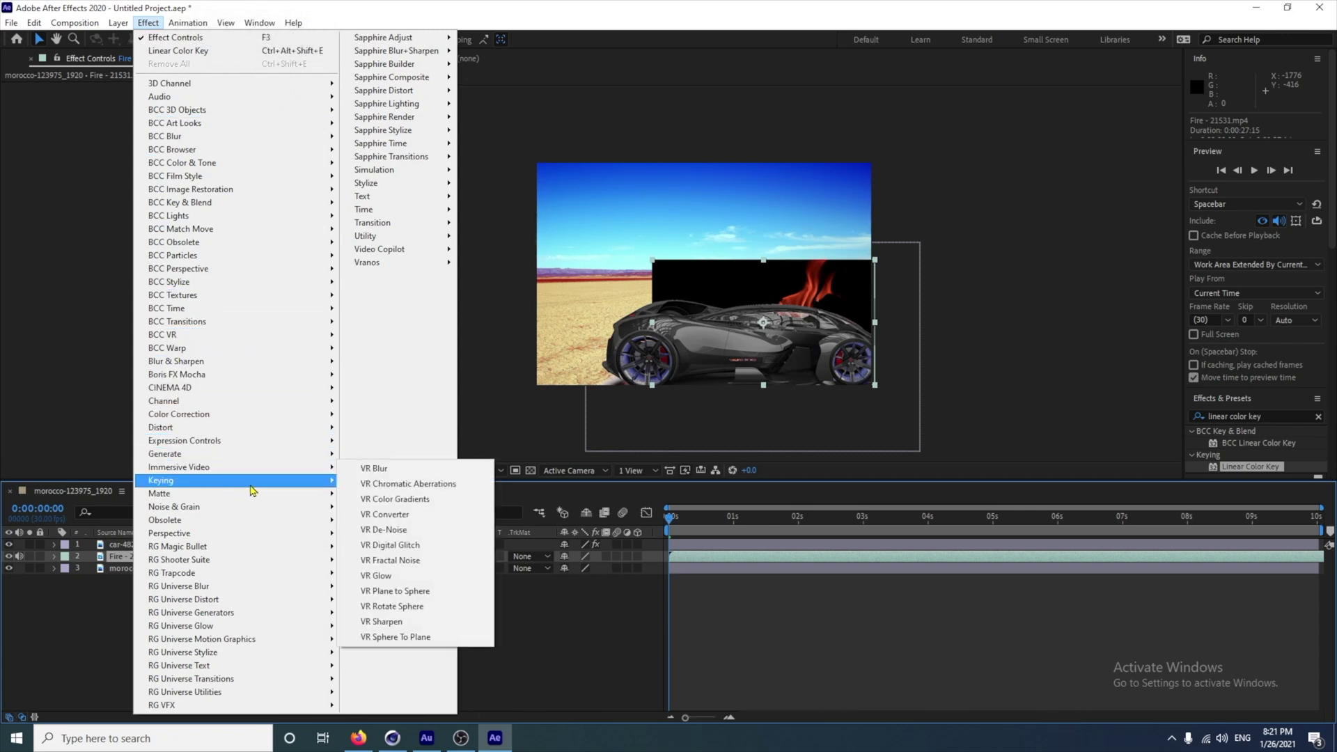
mouse_move(188, 479)
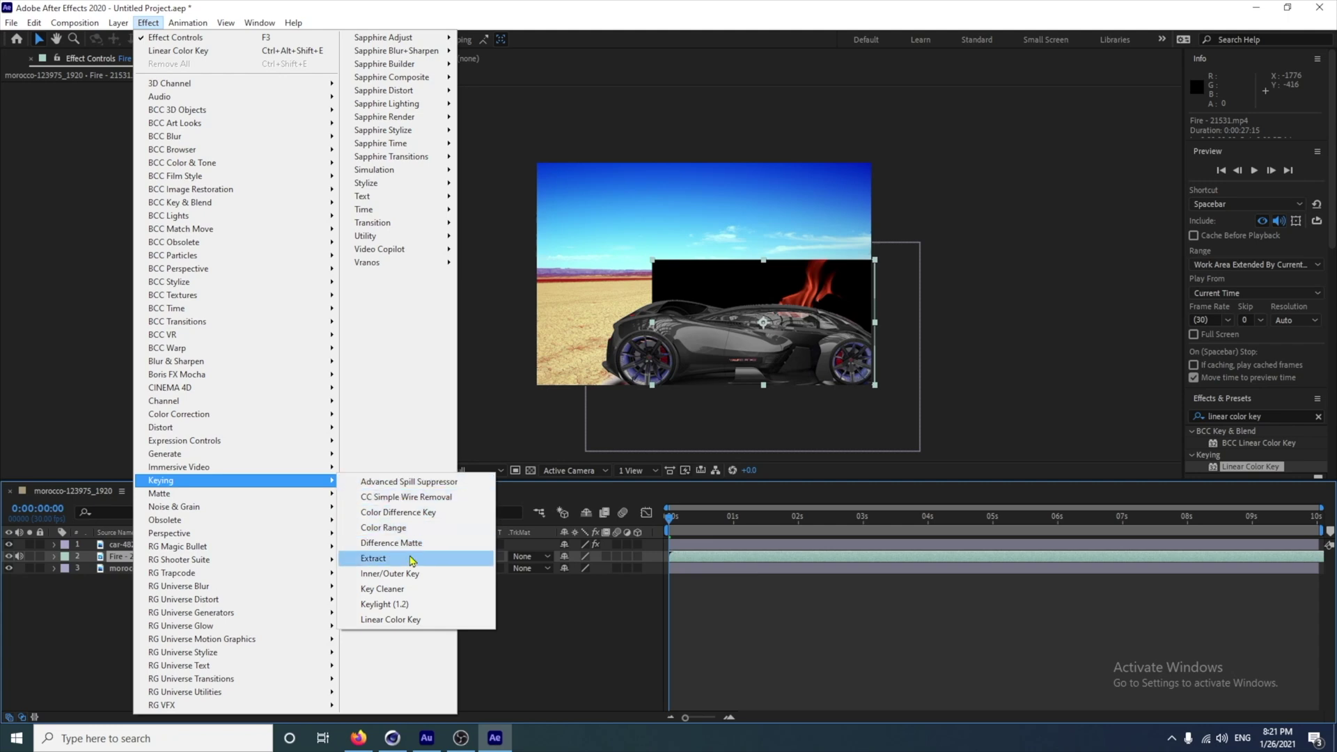
left_click(1095, 428)
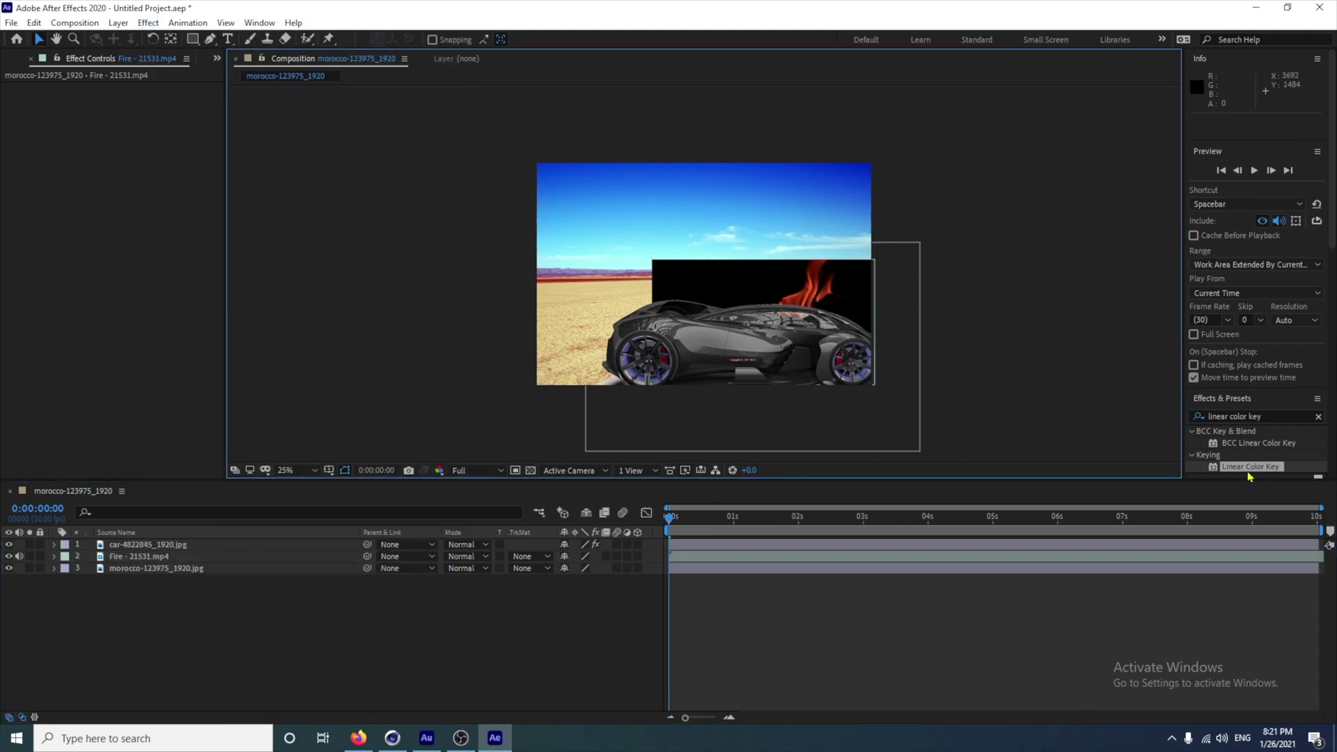
left_click_drag(1248, 475, 176, 560)
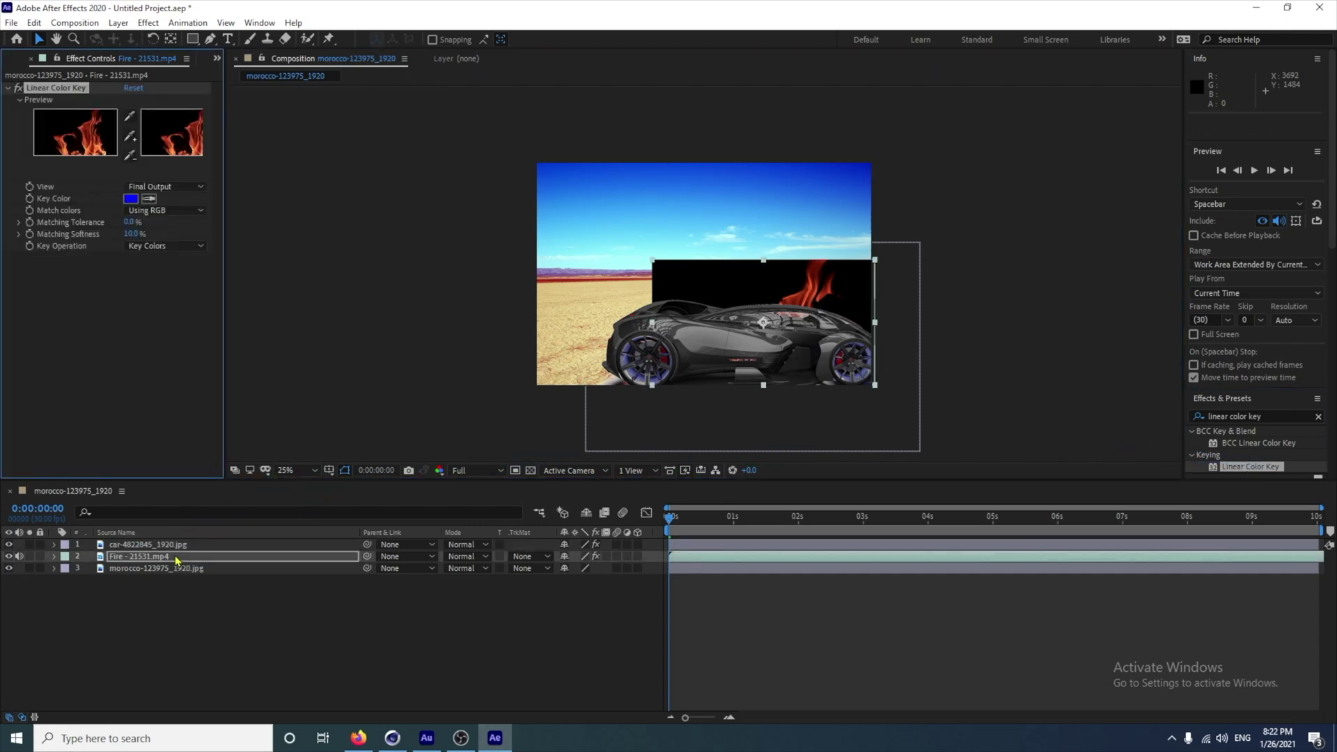
left_click(149, 199)
left_click(660, 267)
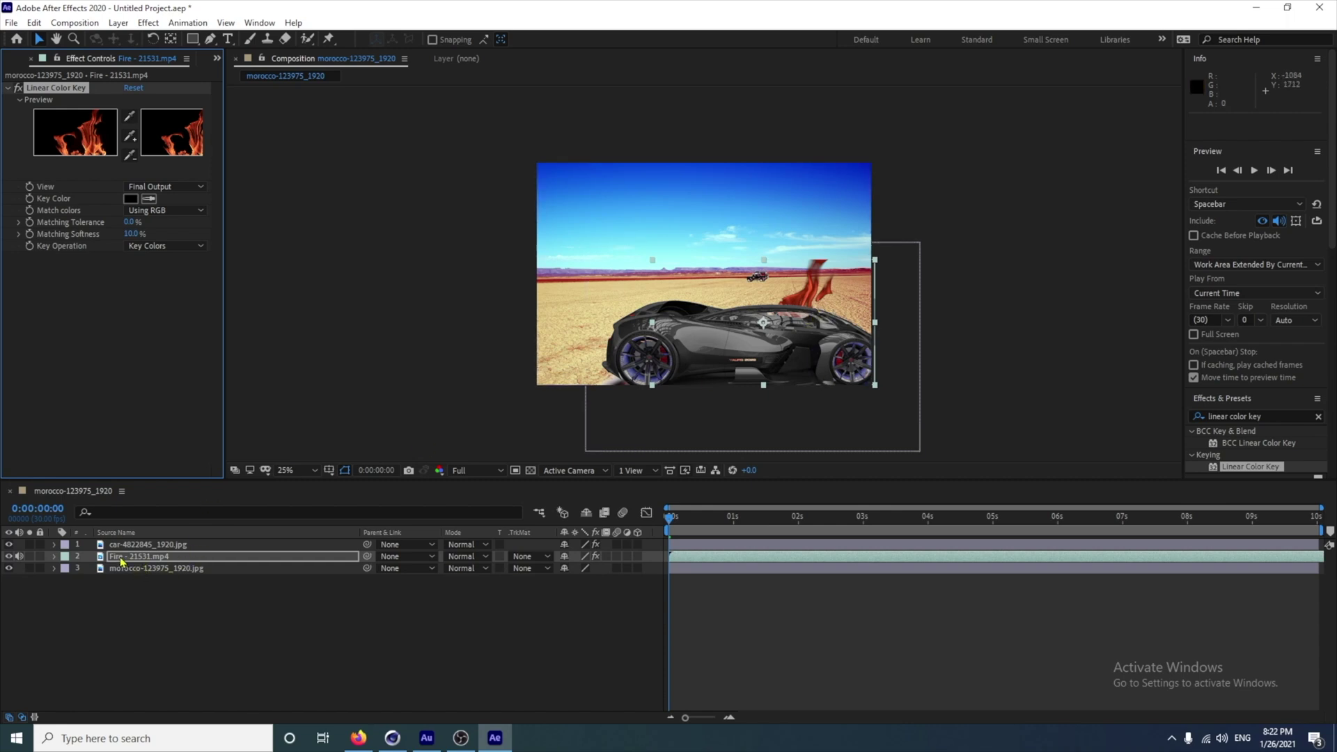
mouse_move(124, 559)
left_mouse_down()
mouse_move(126, 585)
mouse_move(141, 542)
left_mouse_up()
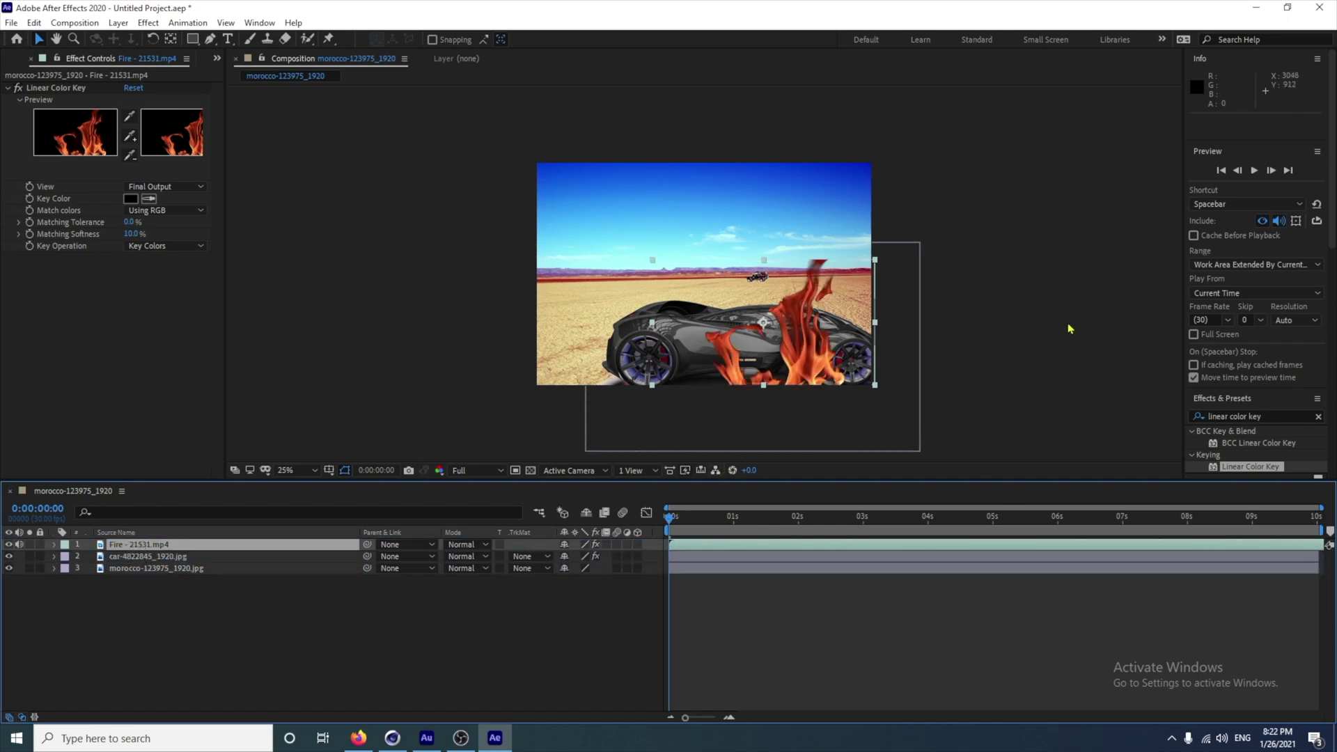
Play a preview of the flames over the car and stop it about five seconds in
key("space")
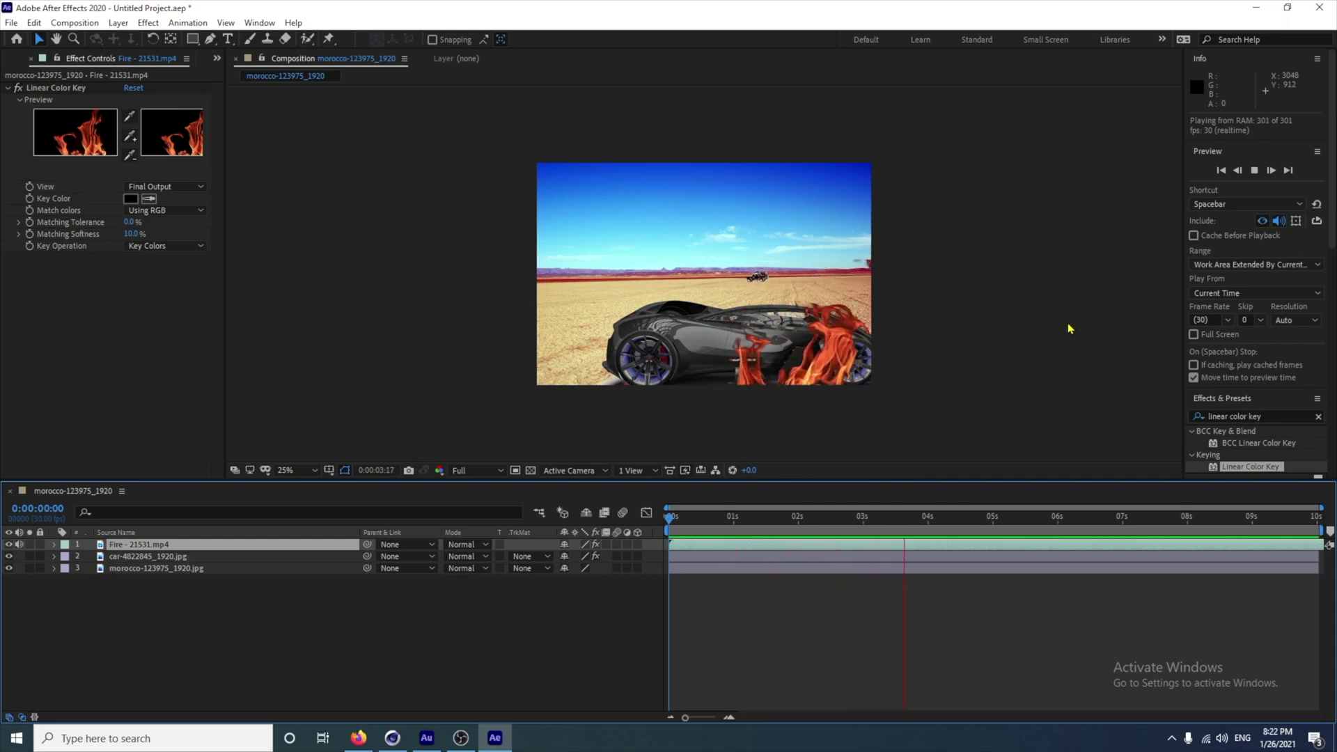
key("space")
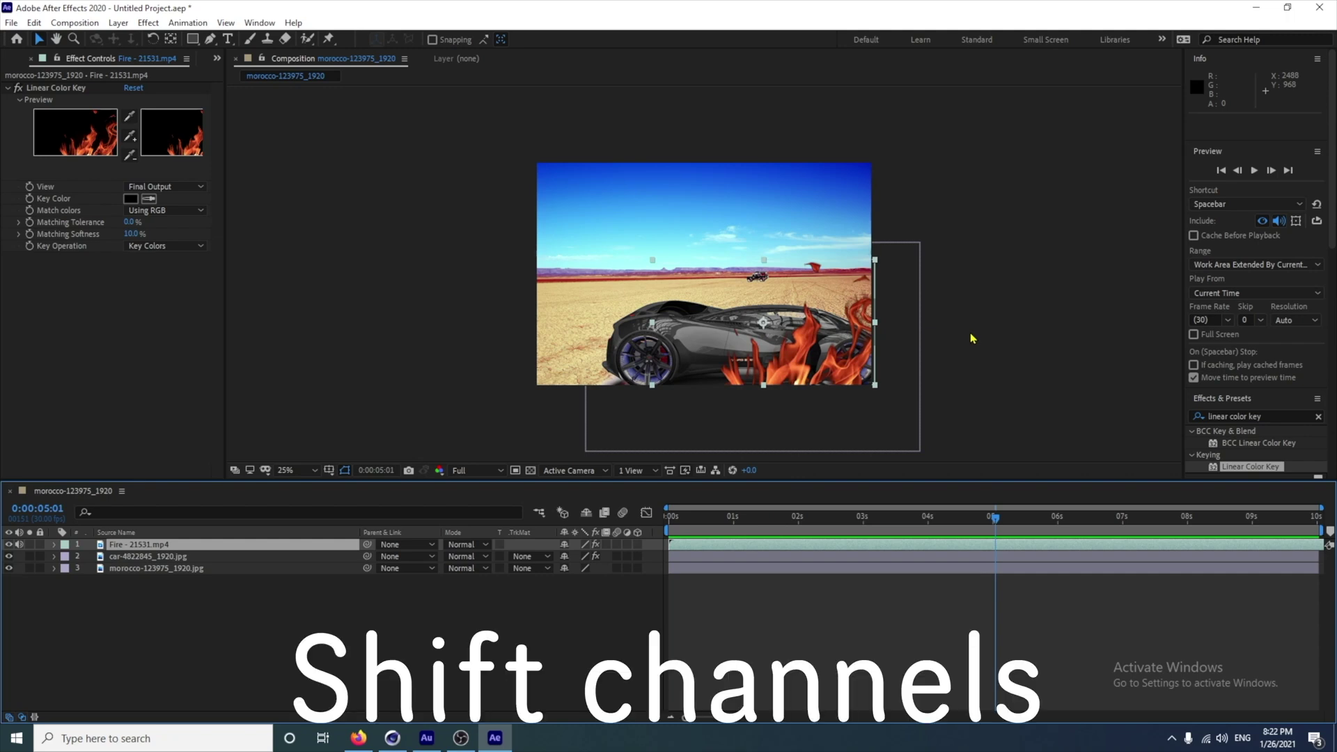
left_click(1279, 418)
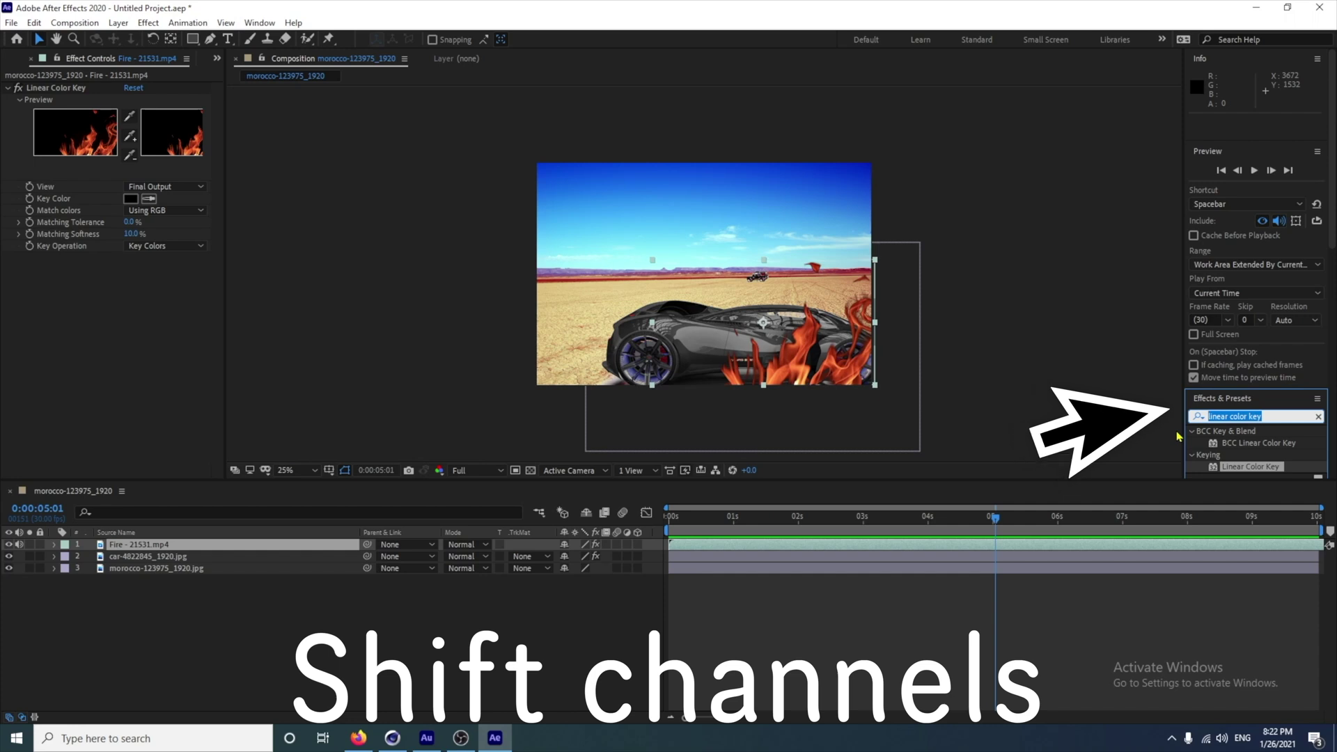
Add Shift Channels to the Fire layer with Take Alpha From set to Luminance
type("shi")
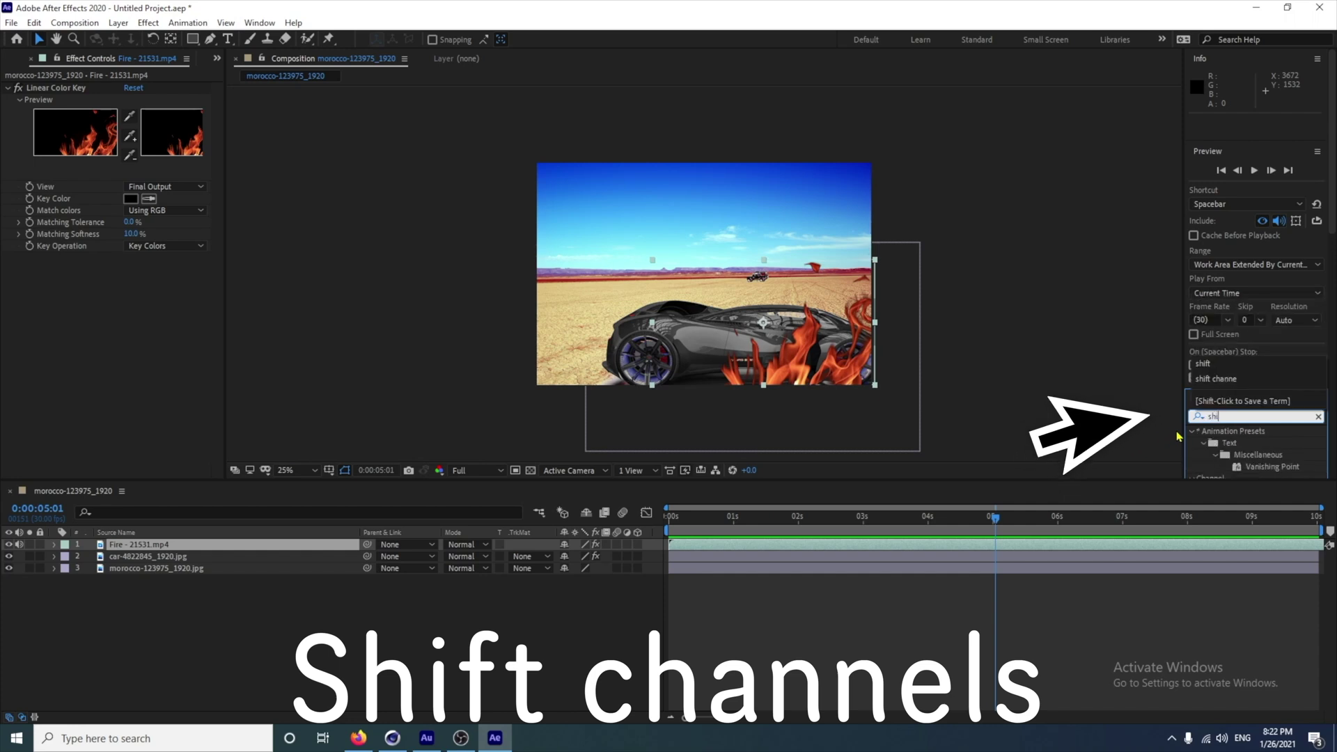
type("ft ")
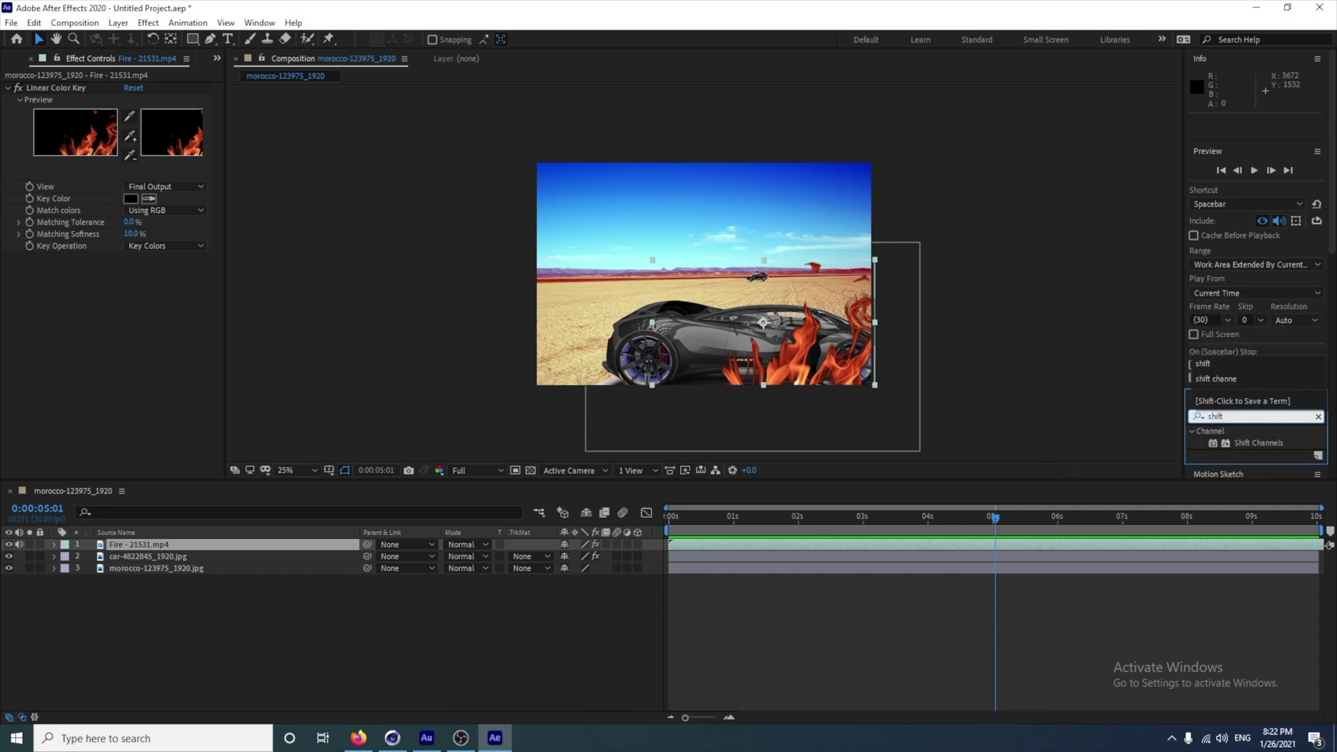
type("chann")
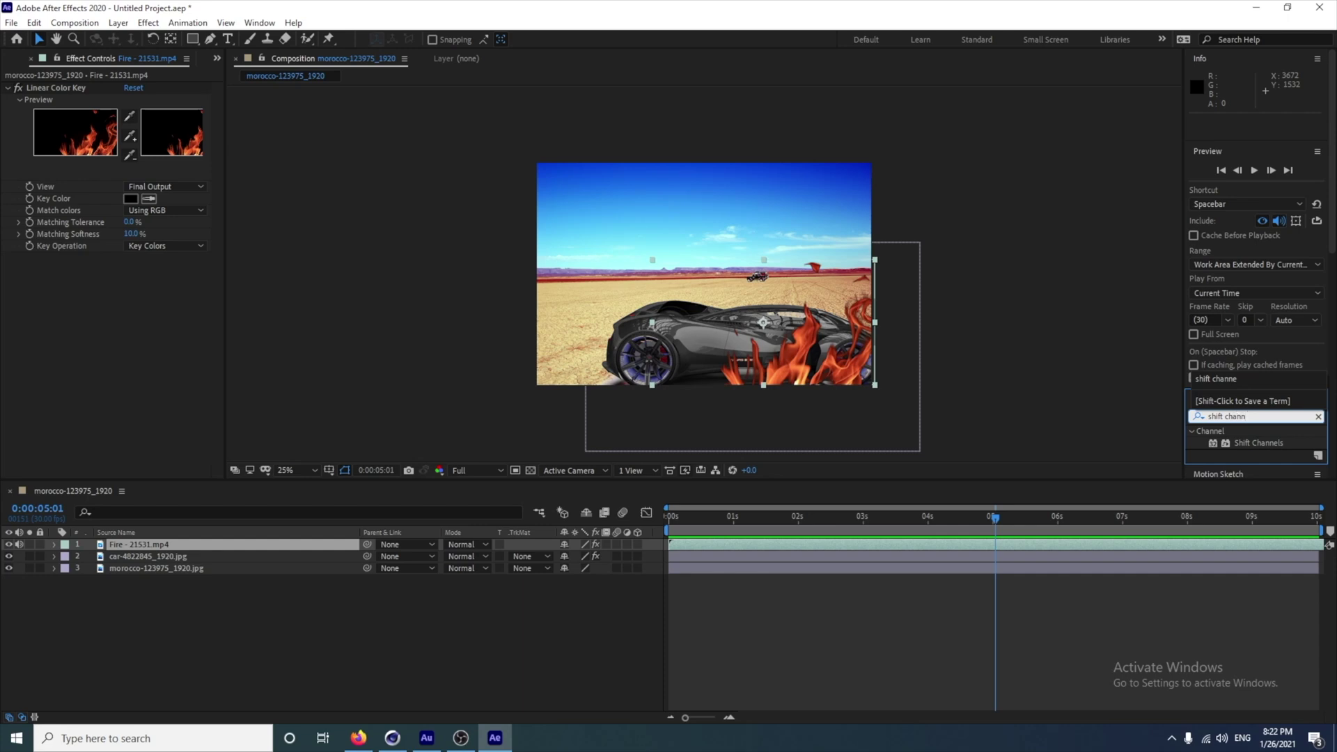
left_click(1256, 449)
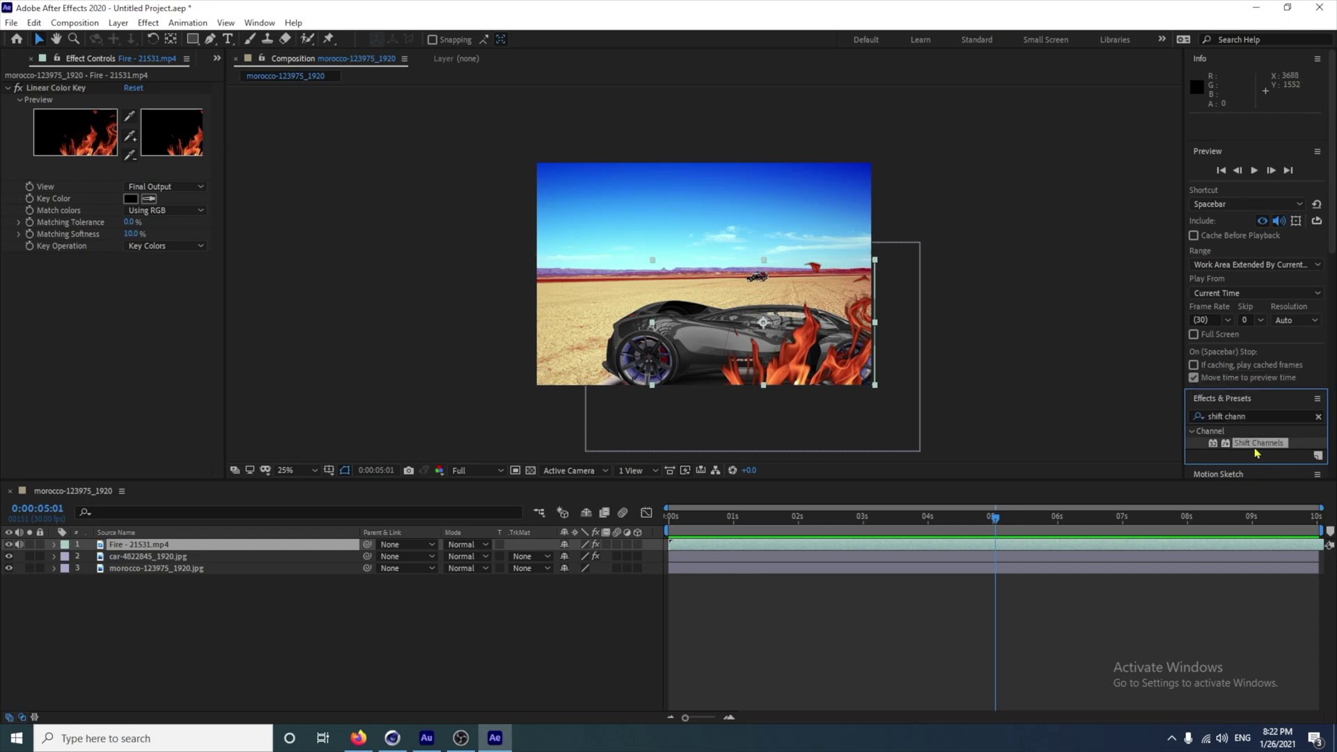
left_click_drag(1257, 454, 780, 417)
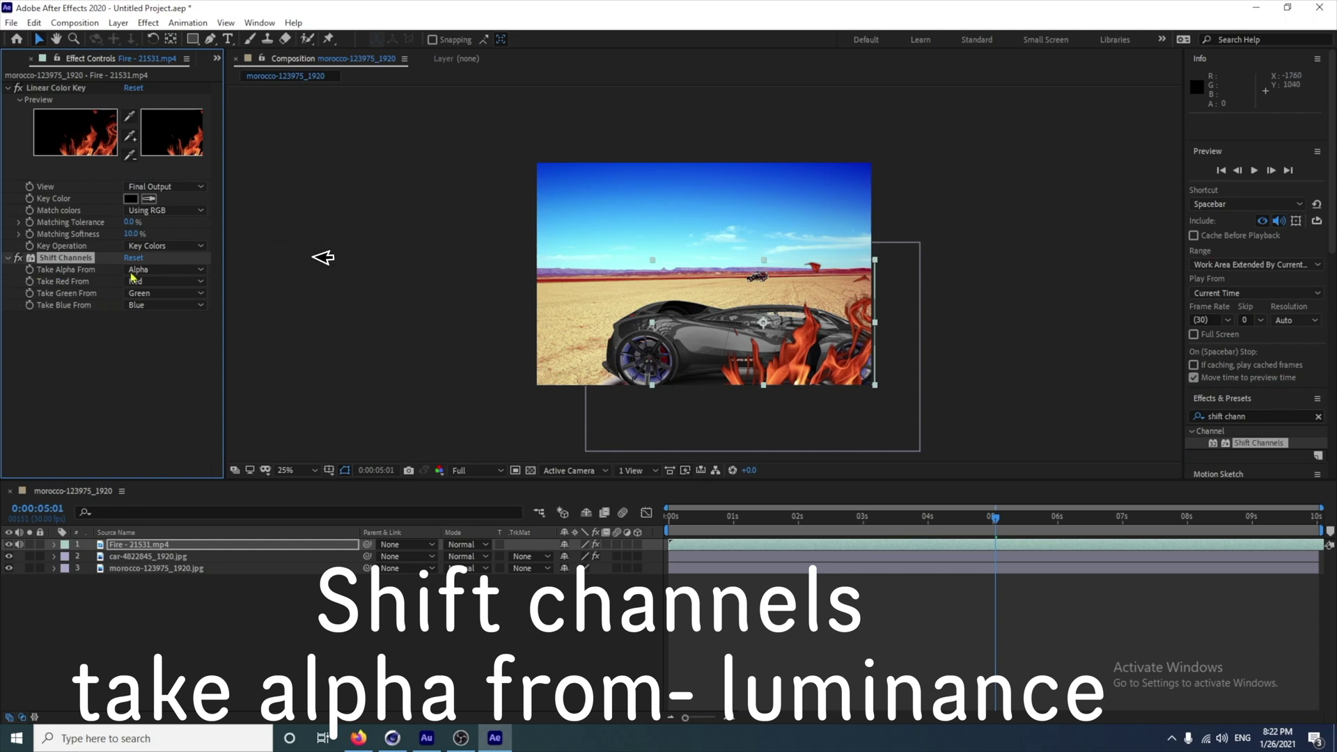
left_click(197, 271)
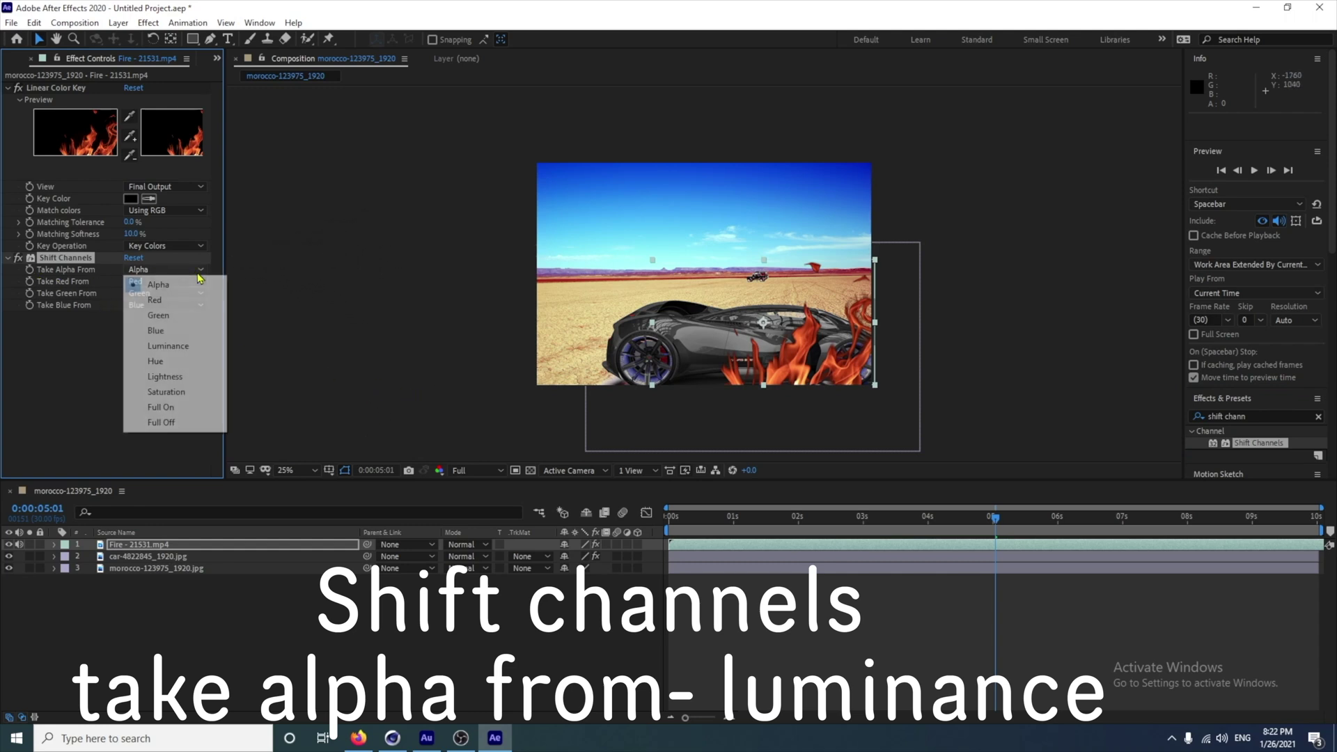
left_click(179, 346)
left_click_drag(1006, 518, 655, 530)
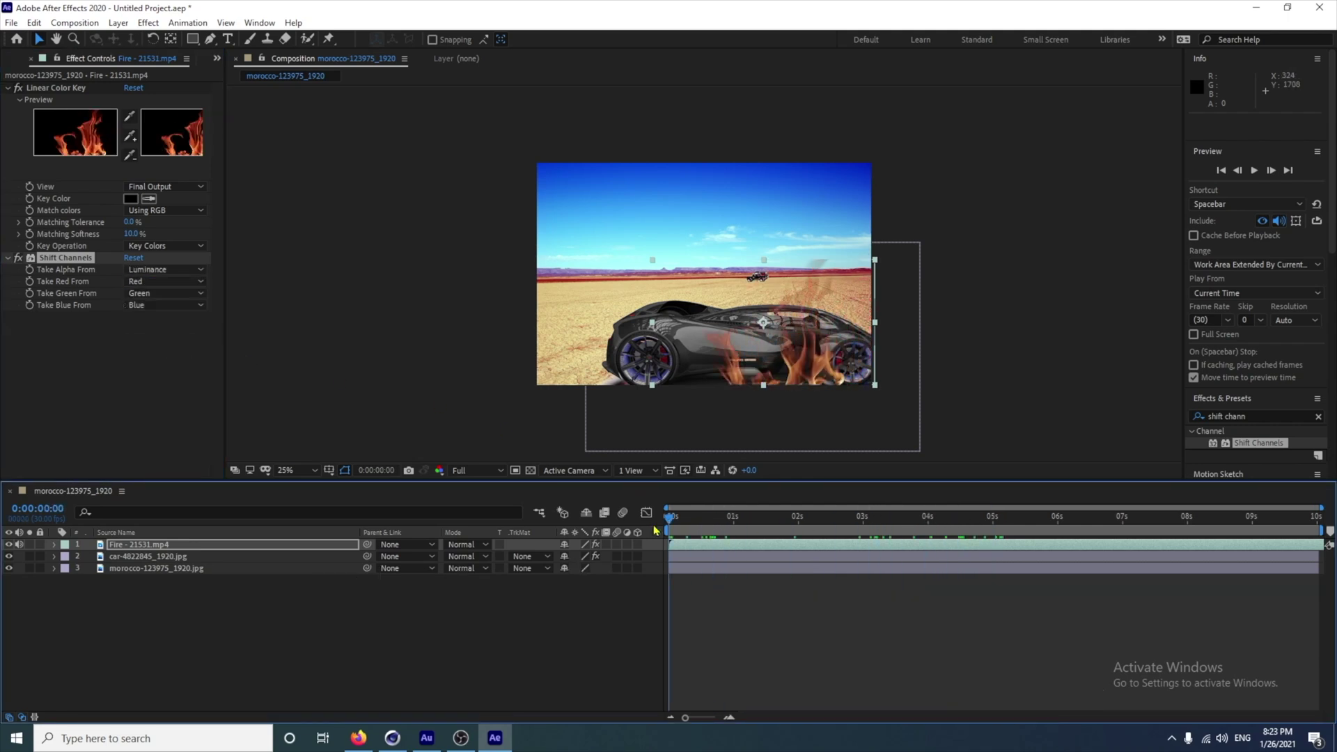
Preview the keyed fire and move the Fire layer down-left to 1340, 946 over the car's rear wheel
key("space")
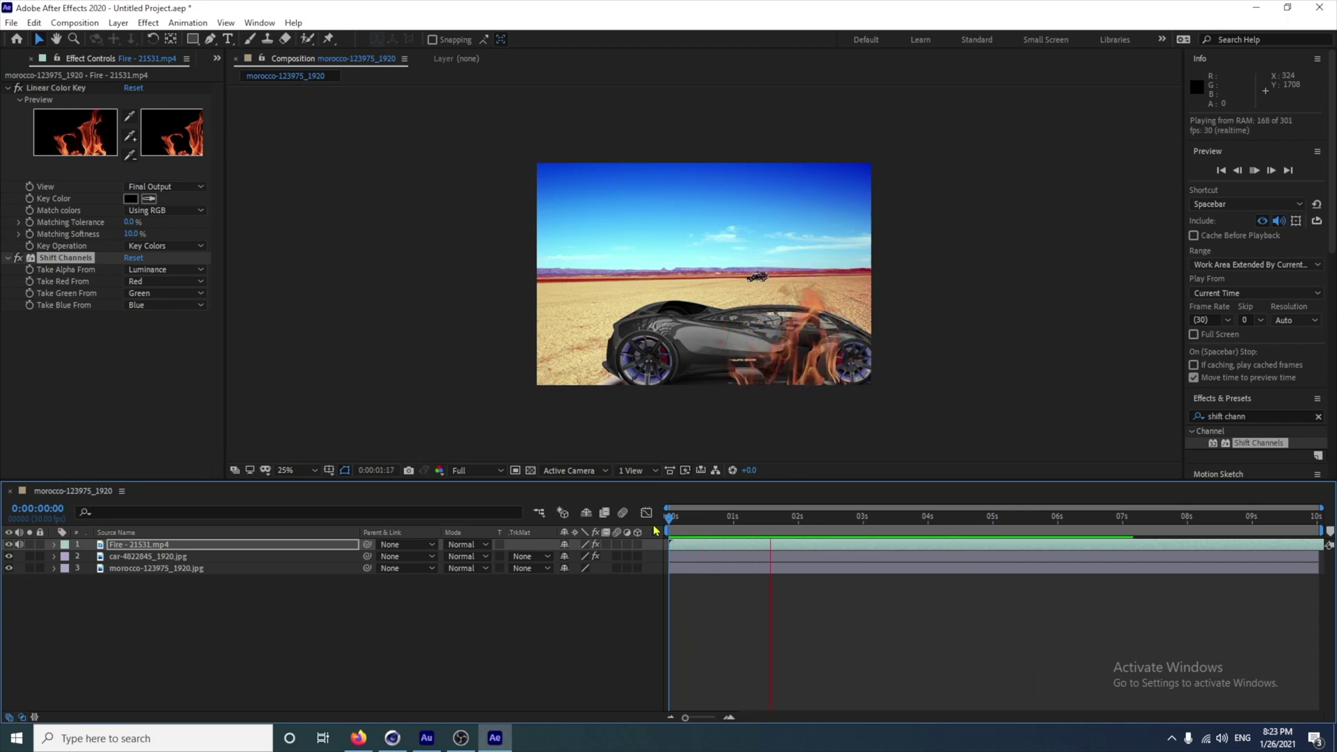
left_click(808, 342)
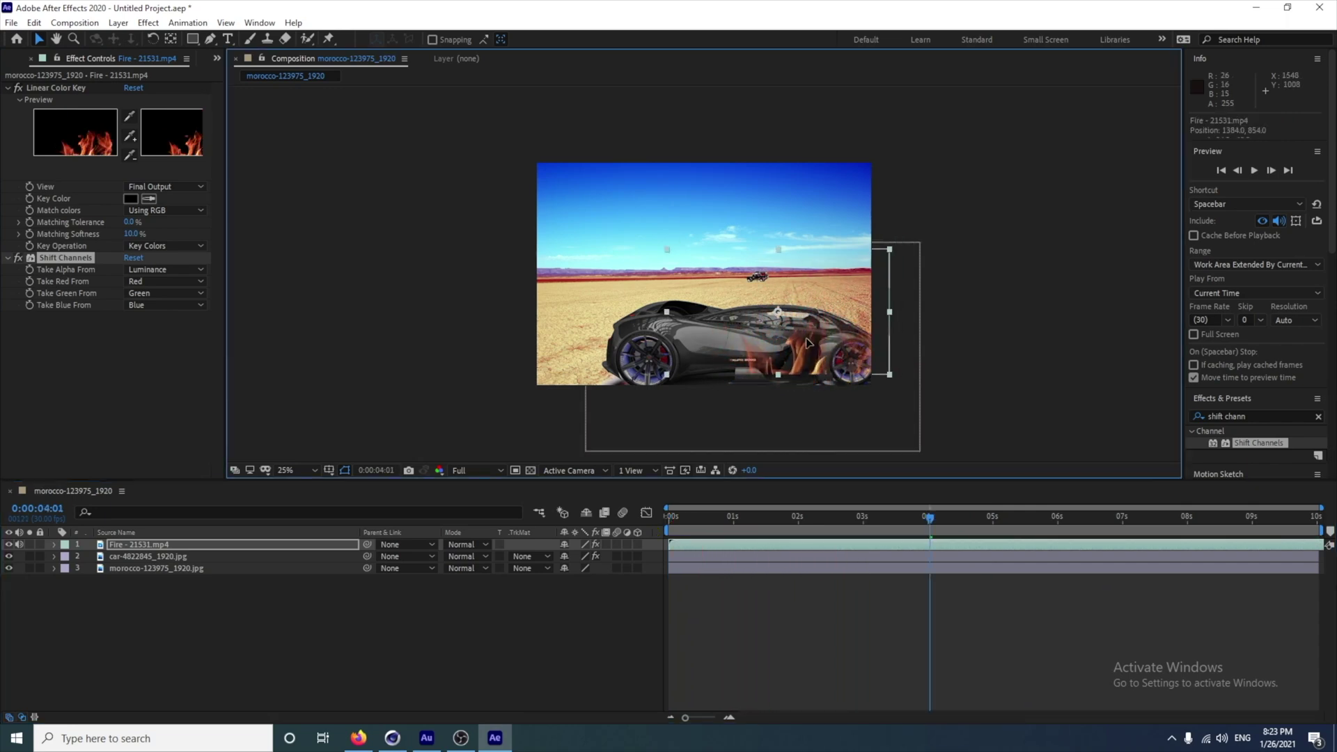
left_click_drag(808, 342, 799, 359)
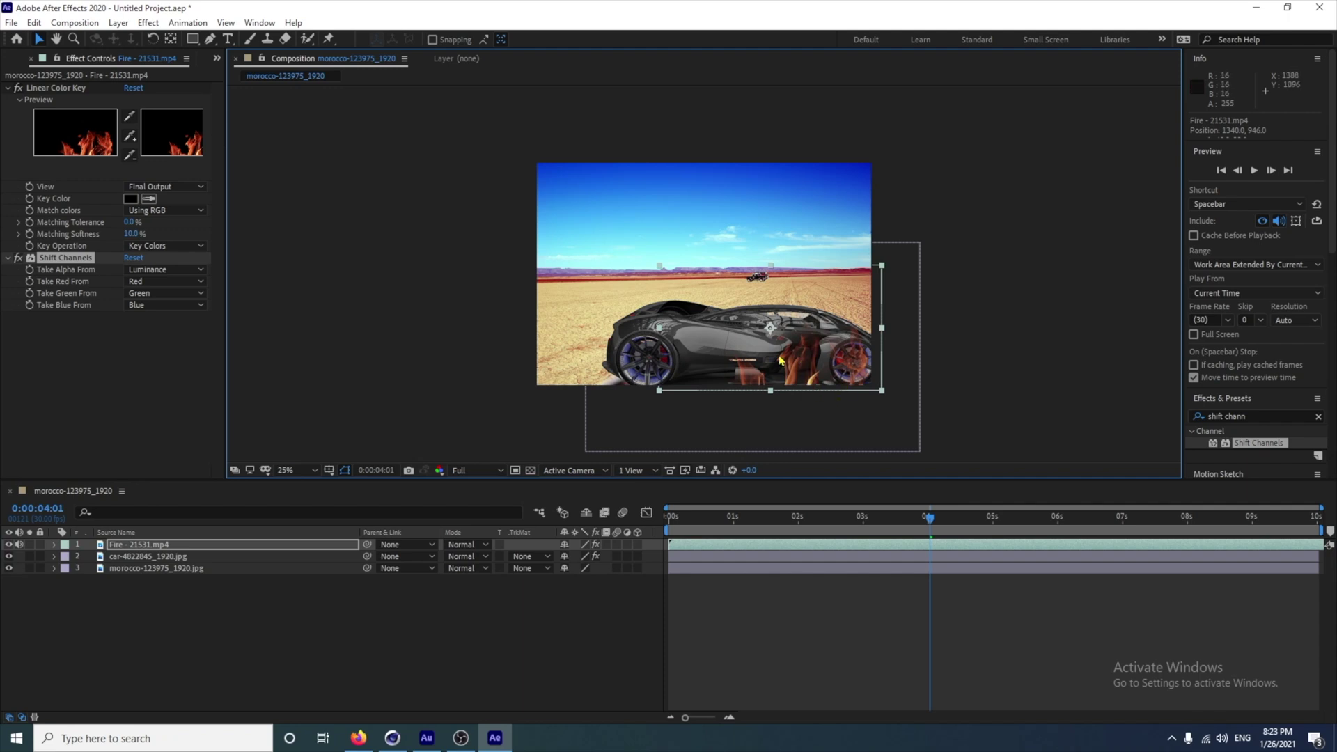
left_click_drag(934, 527, 711, 527)
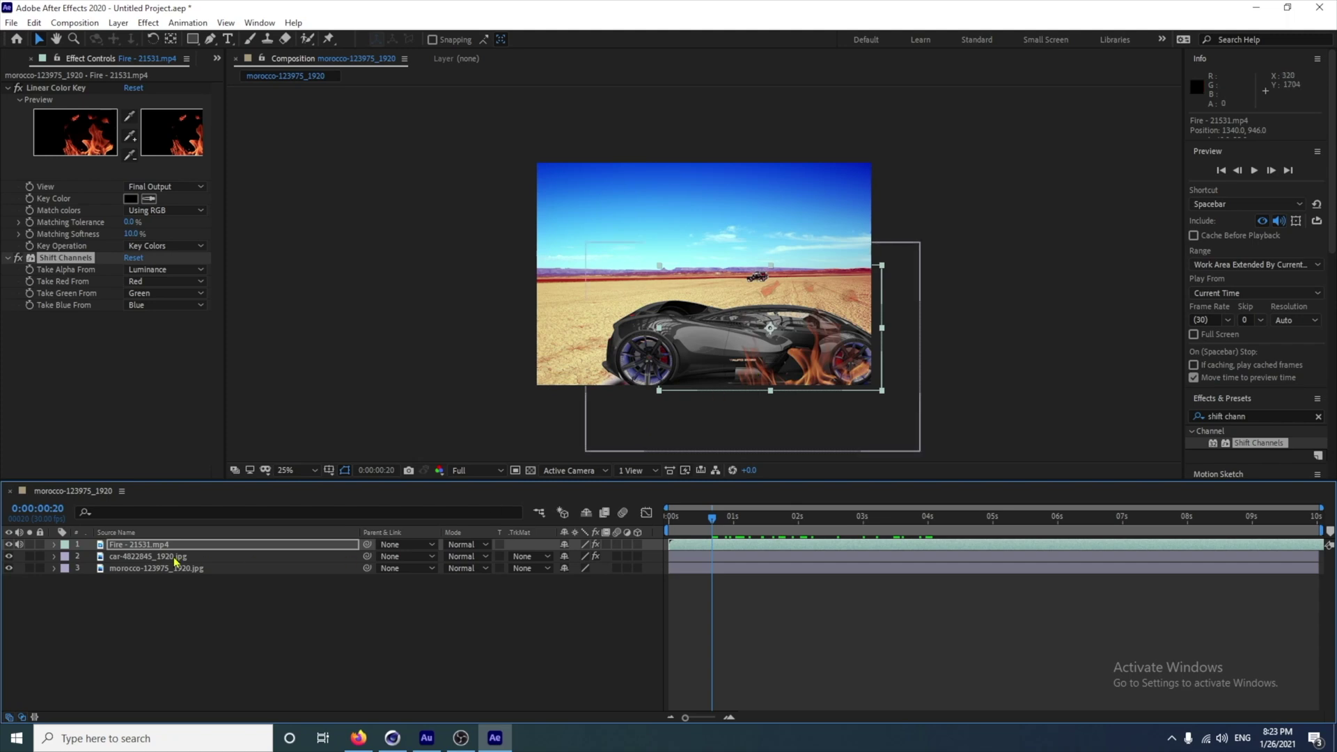
Duplicate the Fire layer, place the copy below the car layer, raise it and scale it to 117%
left_click(144, 548)
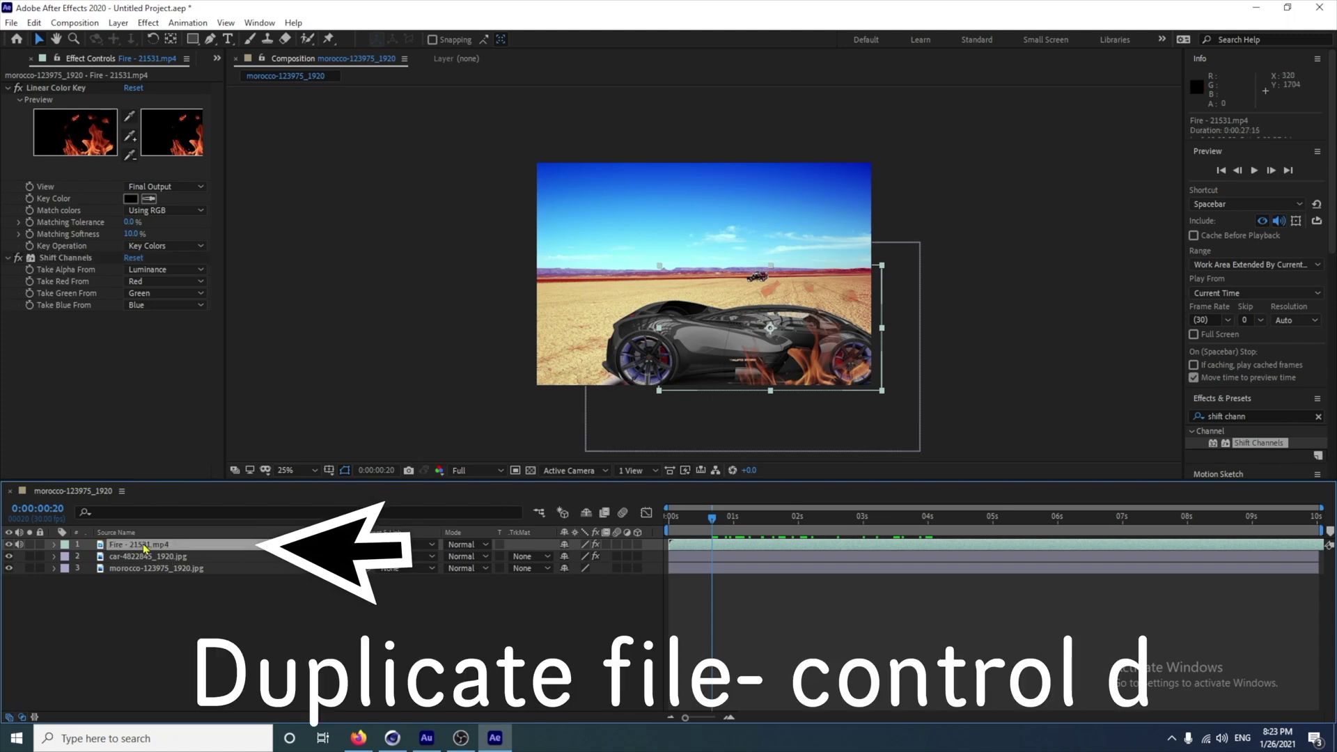
key("ctrl+d")
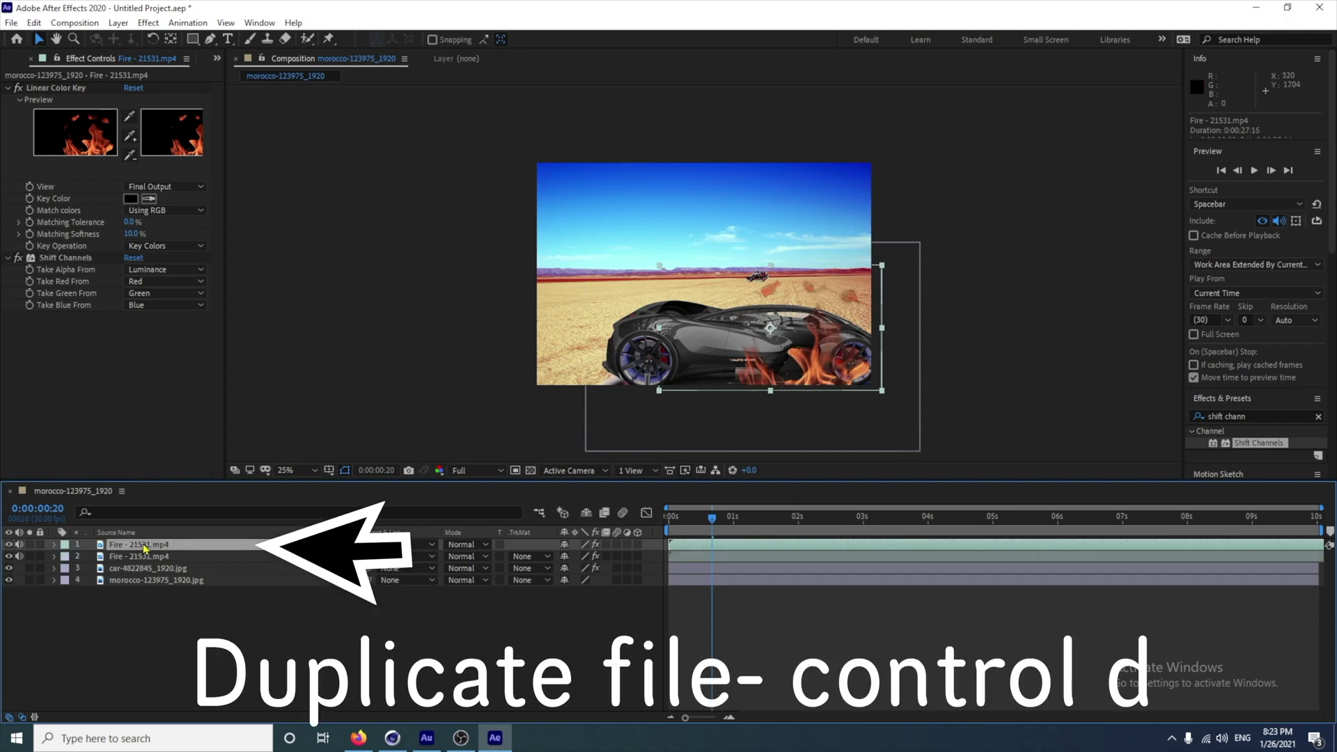
left_click_drag(144, 548, 146, 575)
left_click_drag(772, 293, 682, 250)
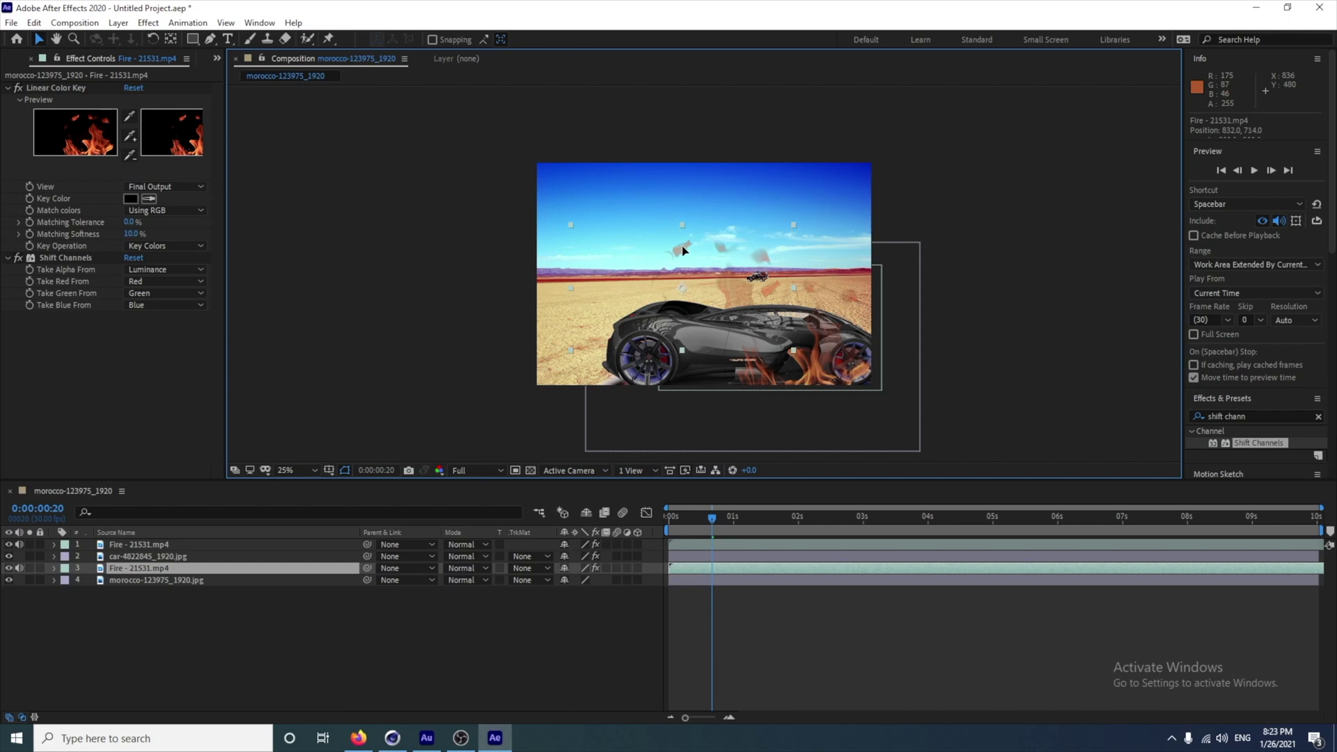
mouse_move(796, 225)
left_mouse_down()
mouse_move(839, 195)
mouse_move(806, 233)
mouse_move(820, 222)
left_mouse_up()
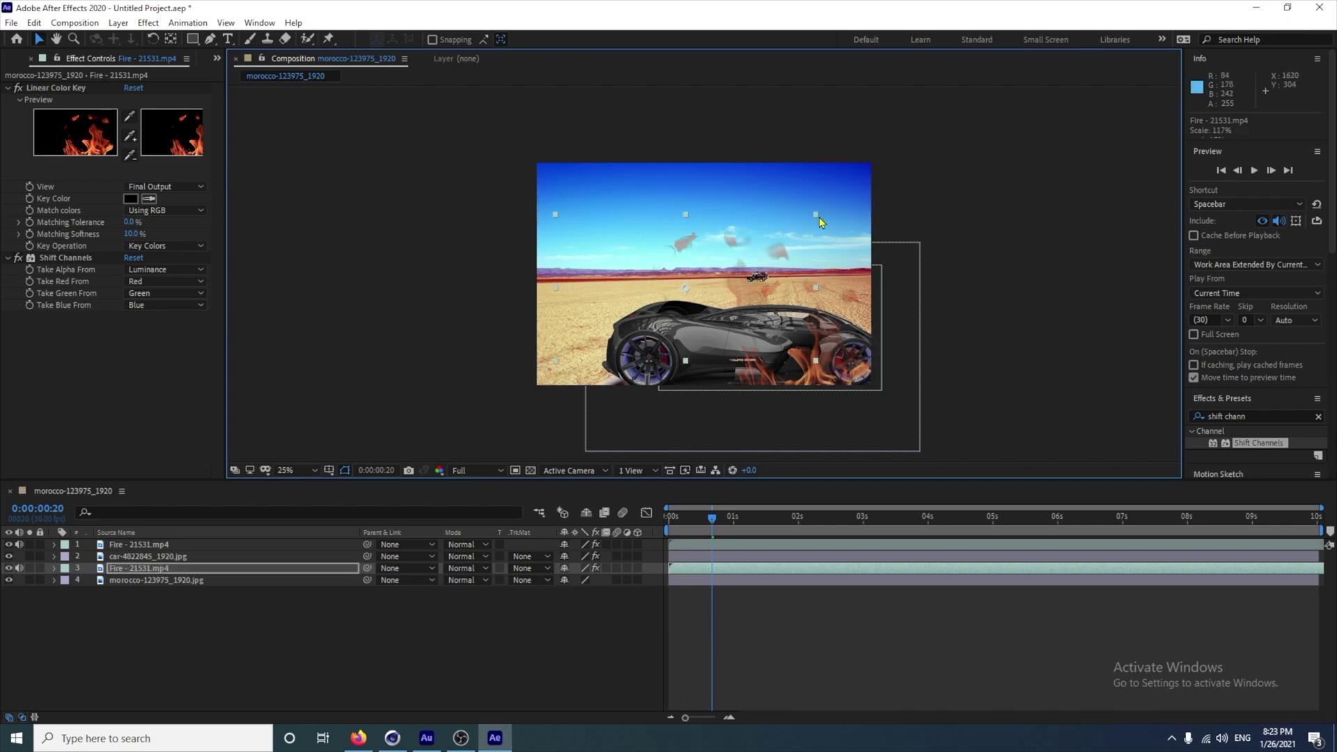
left_click_drag(774, 286, 798, 283)
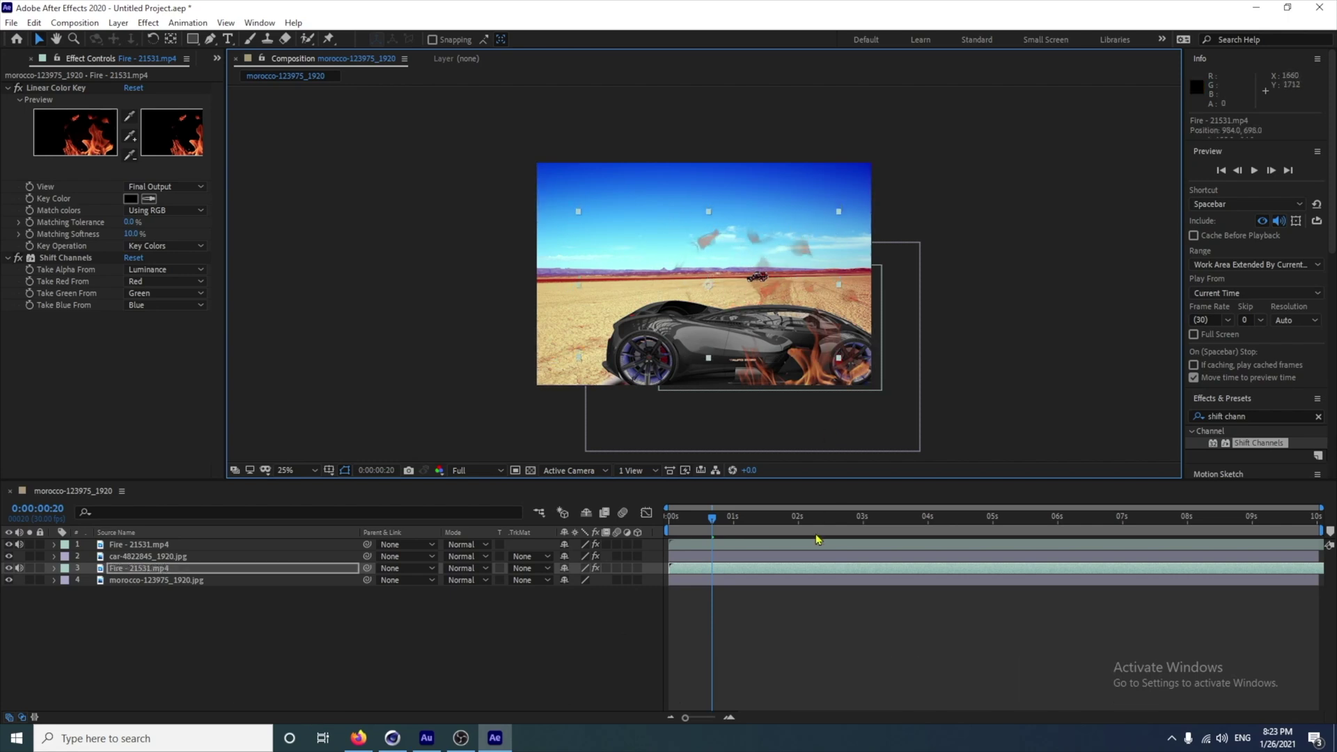
Start the rear fire copy 17 frames earlier and preview both fire layers from the start
left_click_drag(708, 515, 670, 515)
key("space")
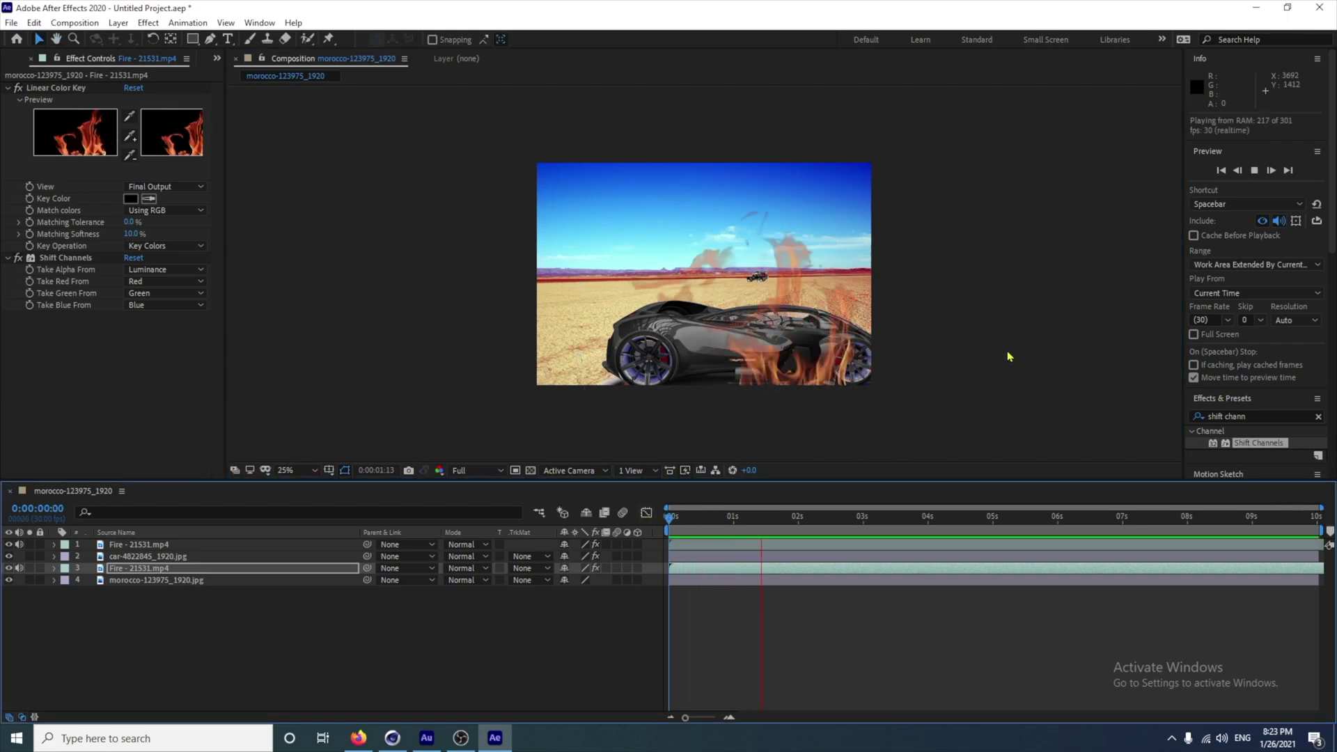
key("space")
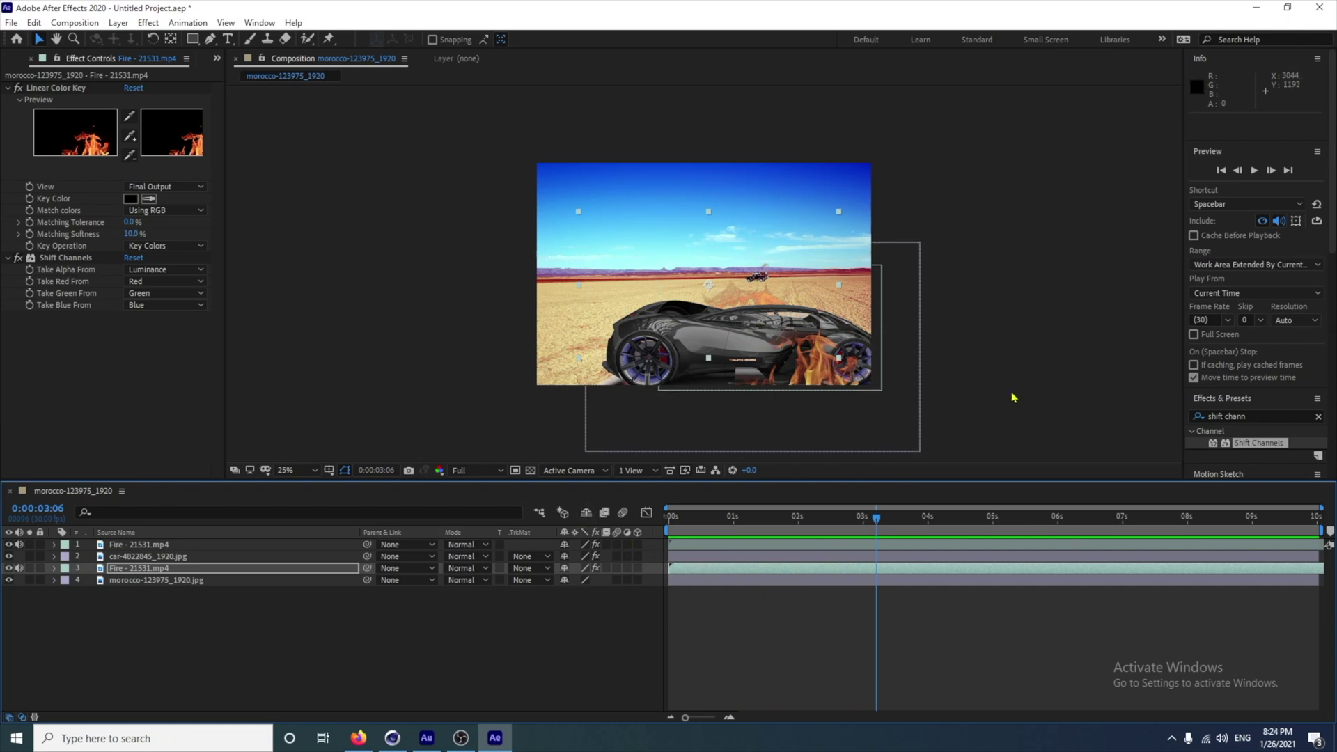
left_click(813, 568)
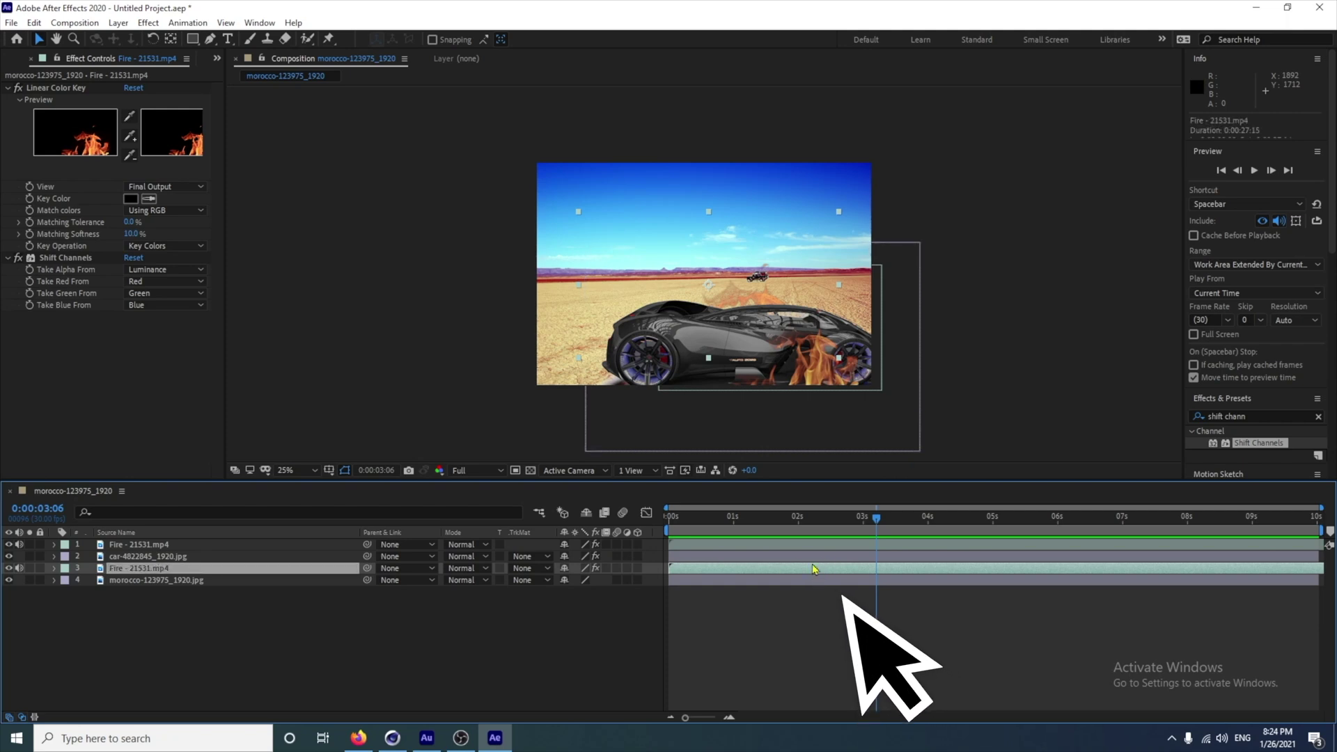
left_click_drag(813, 569, 777, 568)
left_click_drag(877, 519, 654, 517)
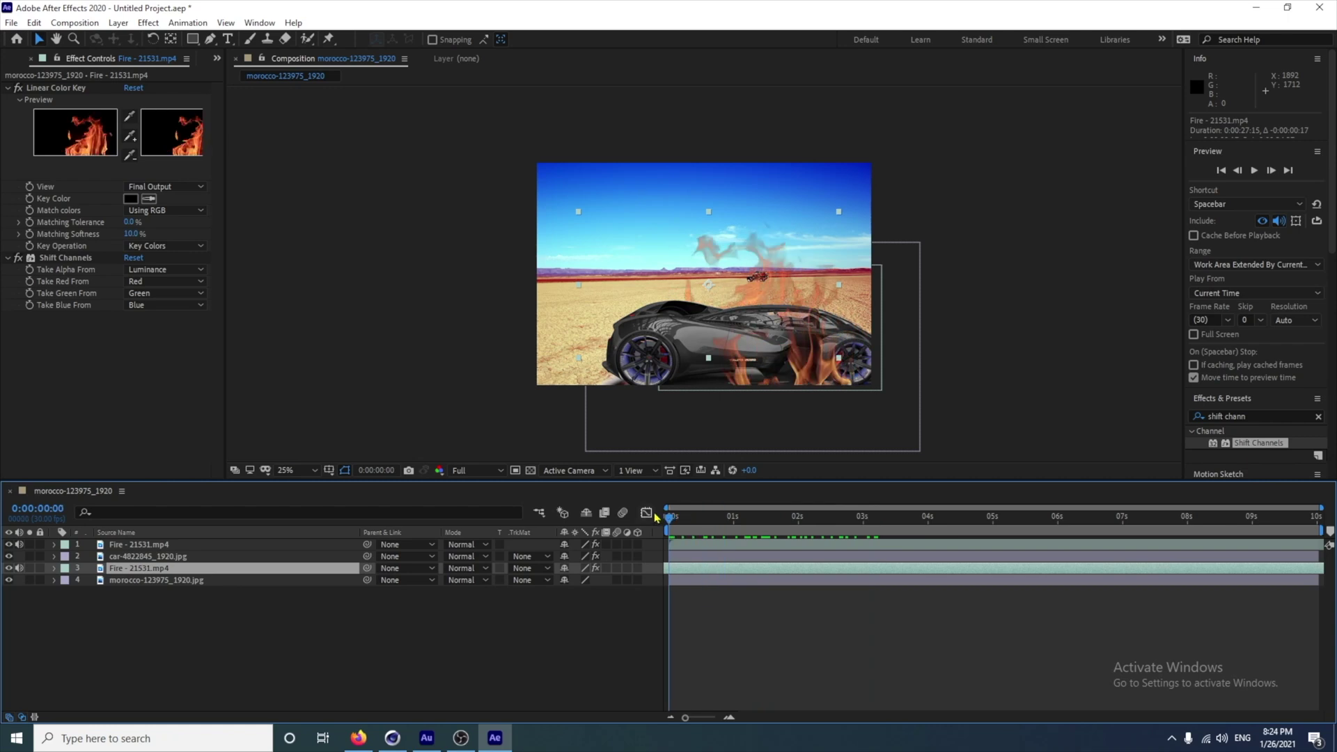
key("space")
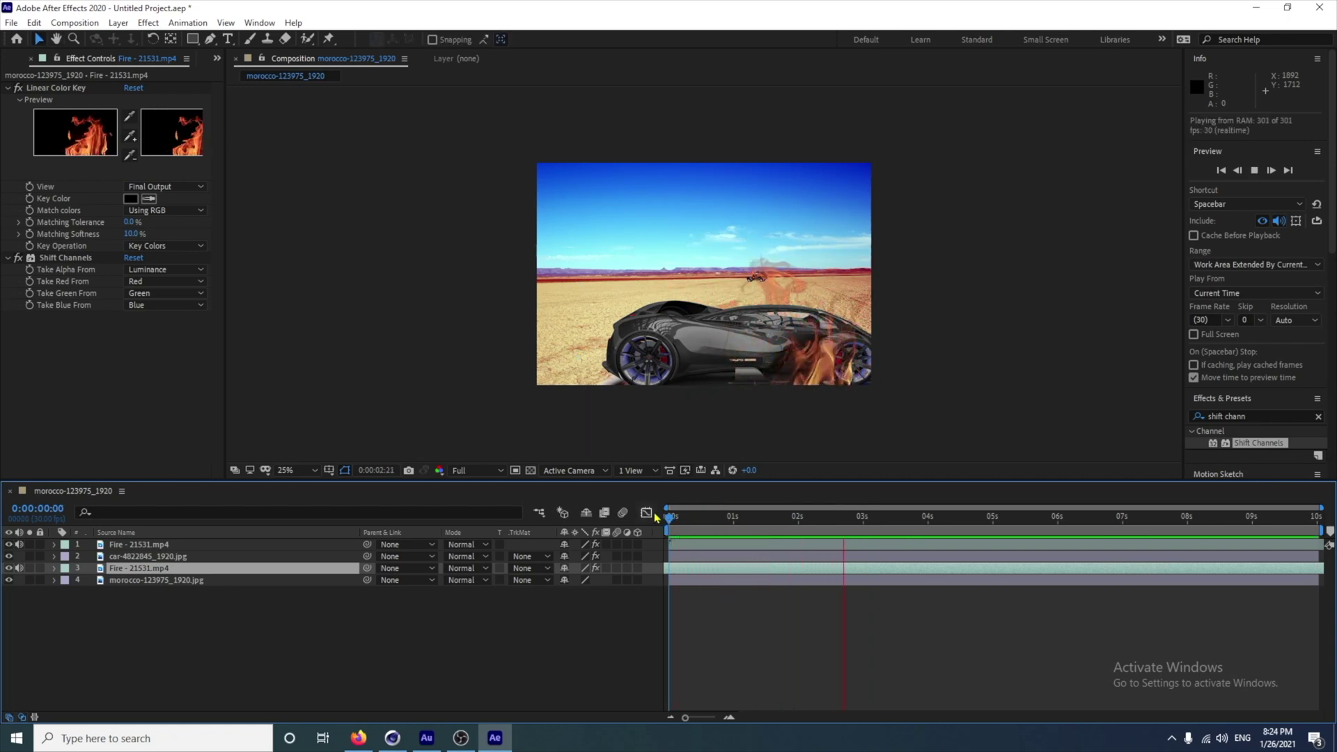
key("space")
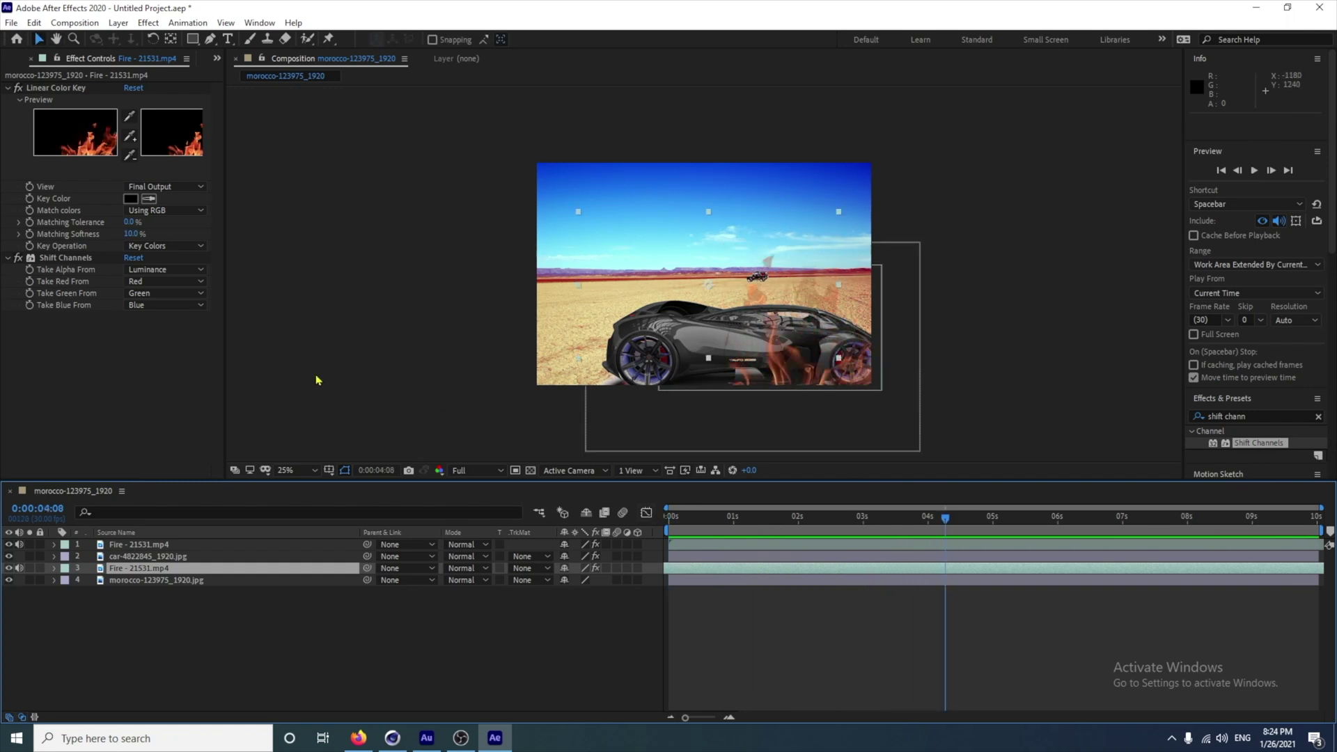
Add Smoke - 306.mp4 from the Project panel, enlarge and lower it, then rewind to 0:00:00:00
left_click(216, 60)
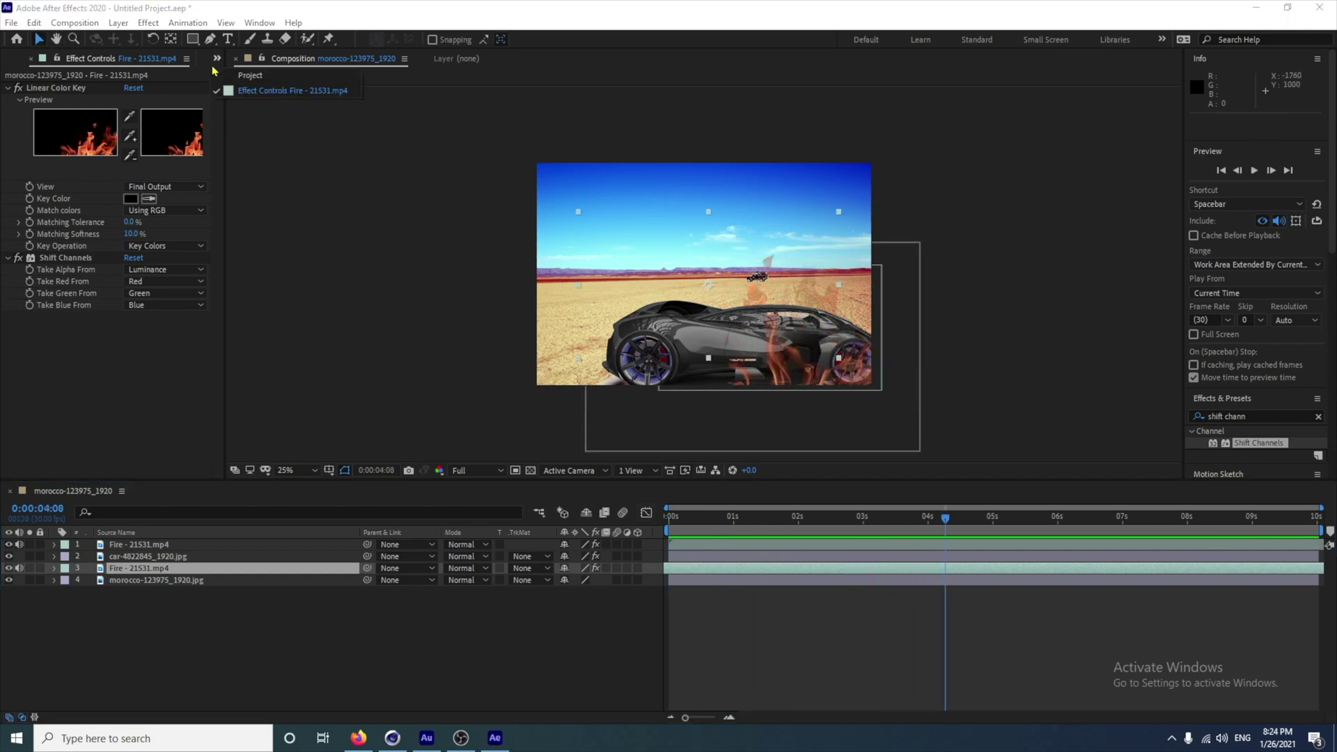
left_click(230, 77)
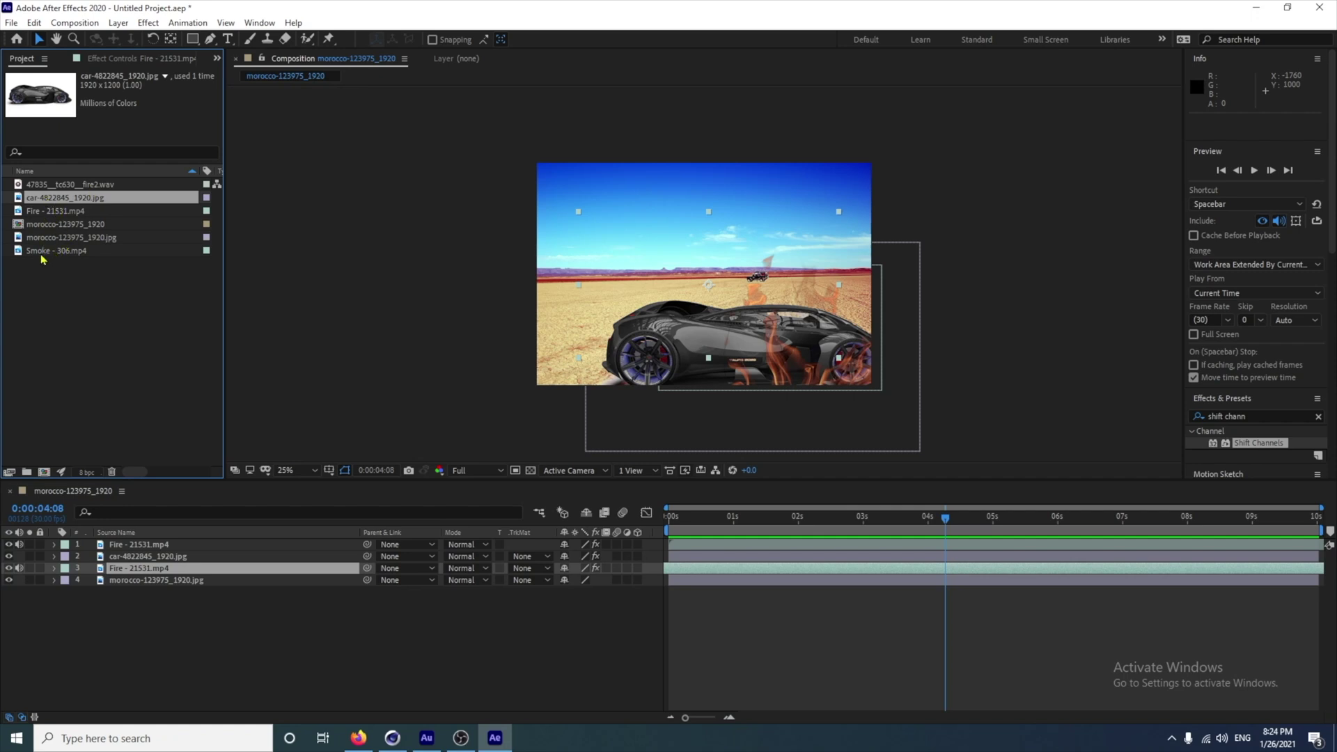
left_click_drag(41, 257, 129, 546)
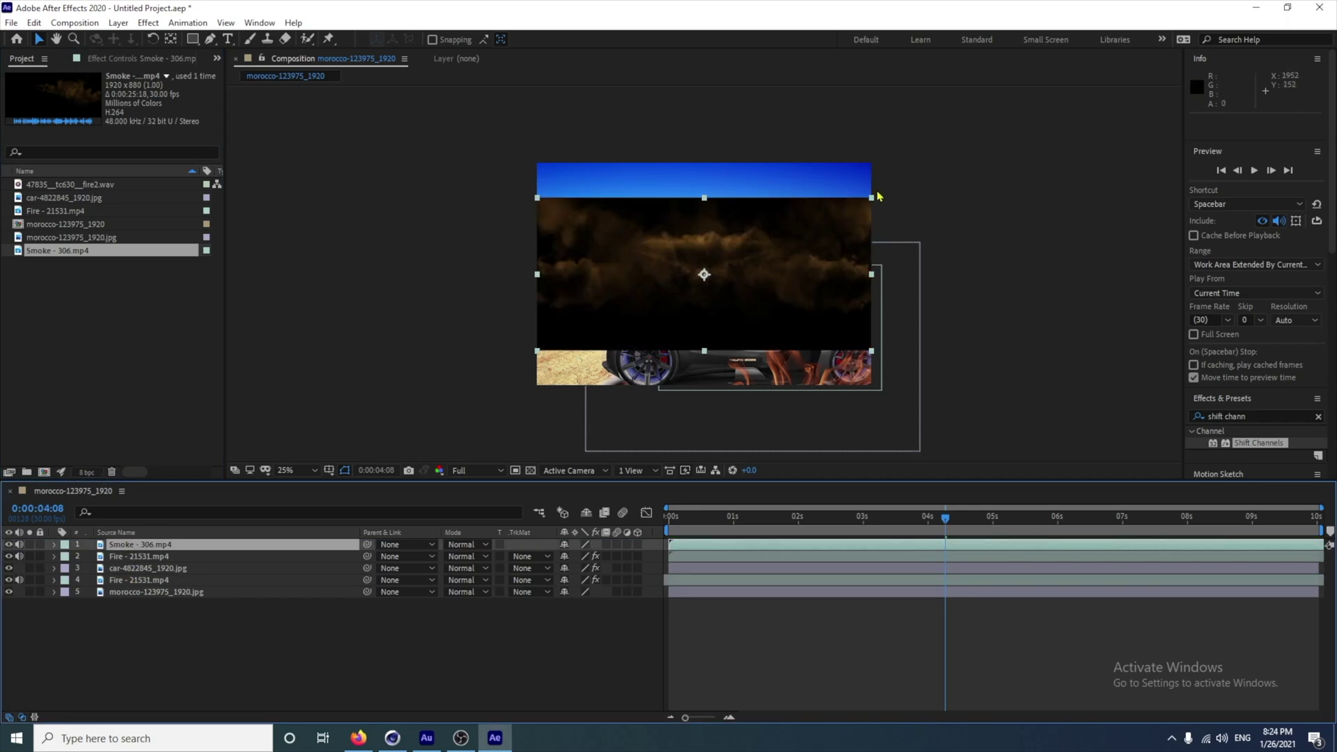
left_click_drag(871, 198, 904, 179)
left_click_drag(736, 265, 742, 308)
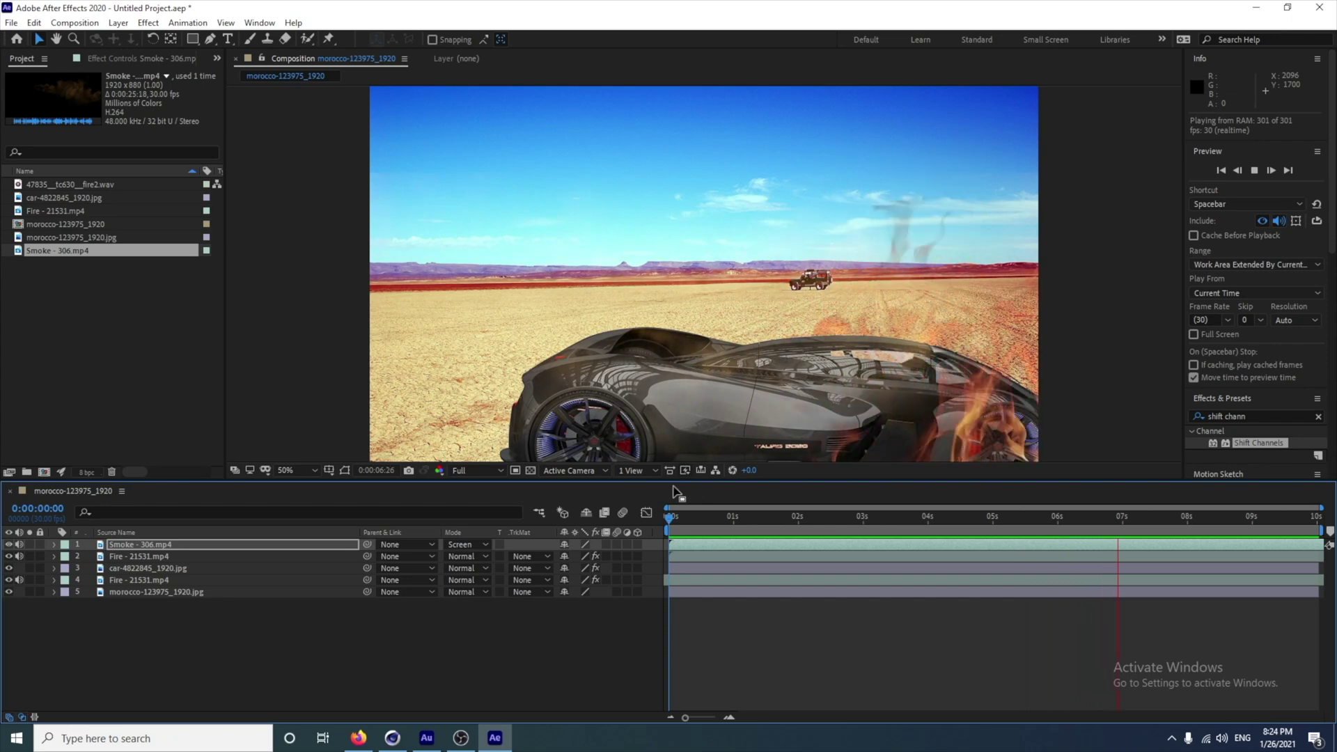
key("space")
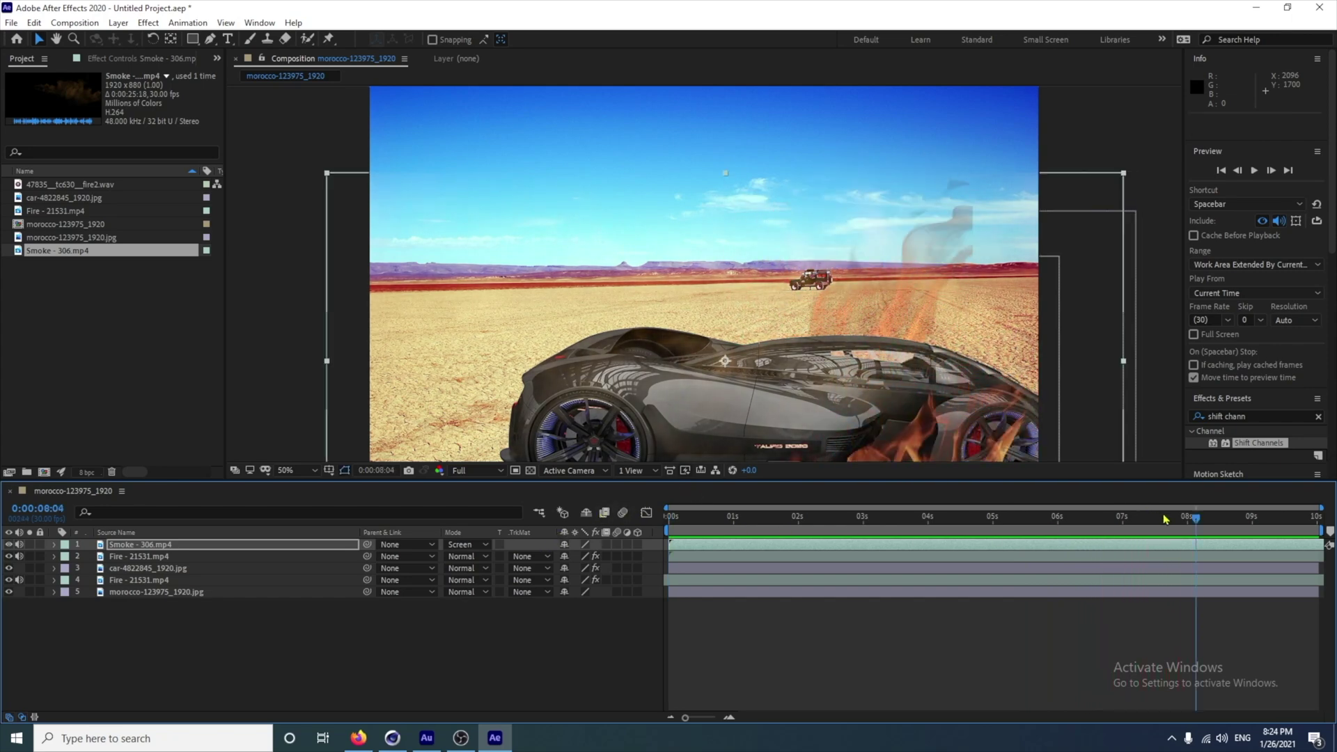
left_click_drag(1199, 522, 520, 545)
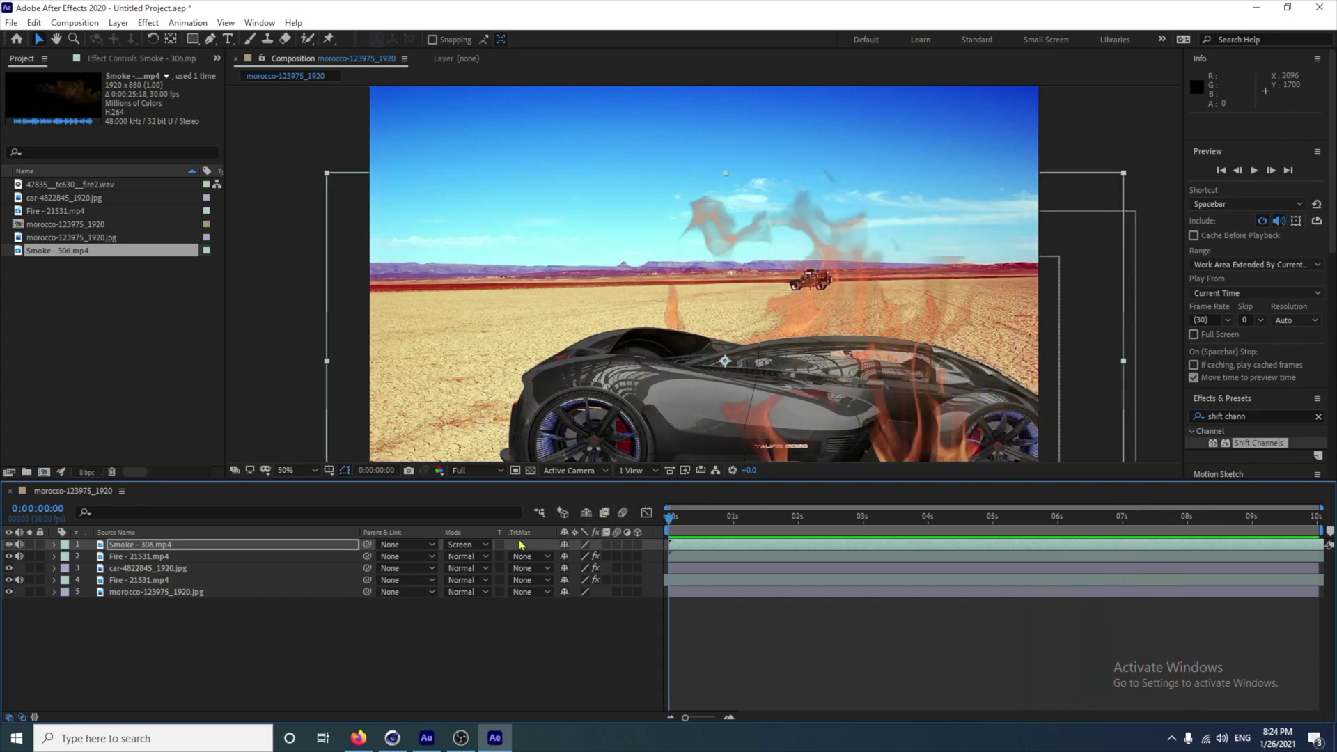
Set the smoke layer to Normal blending and key out its black with Linear Color Key
left_click(484, 544)
left_click(522, 112)
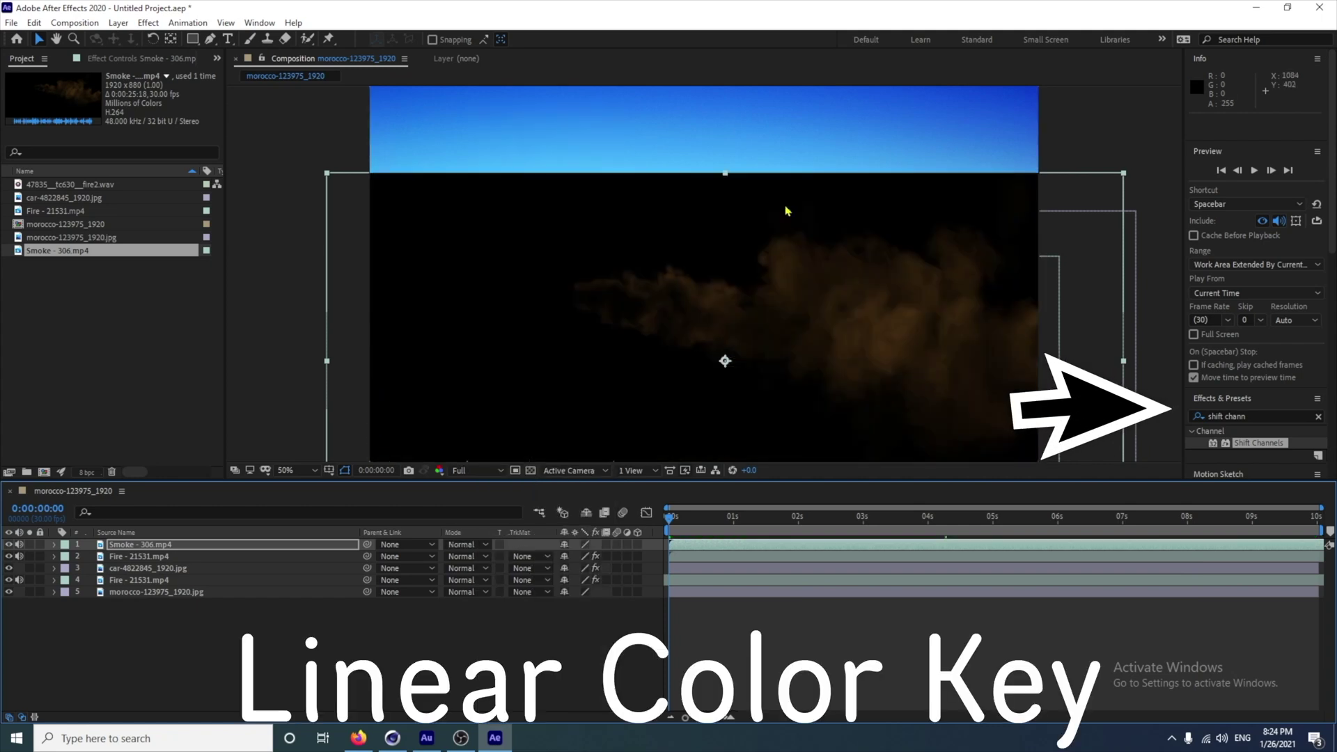
left_click(1229, 416)
type("linear colo")
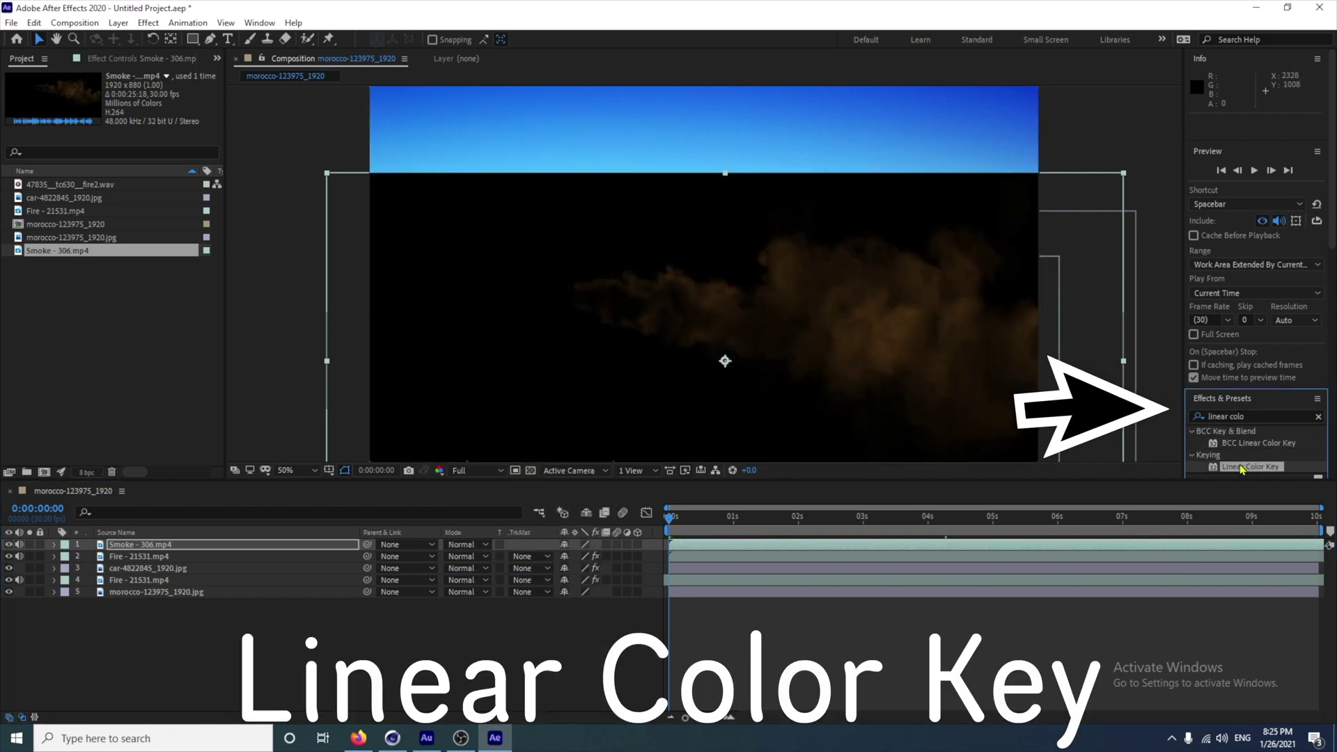
left_click_drag(1241, 467, 171, 548)
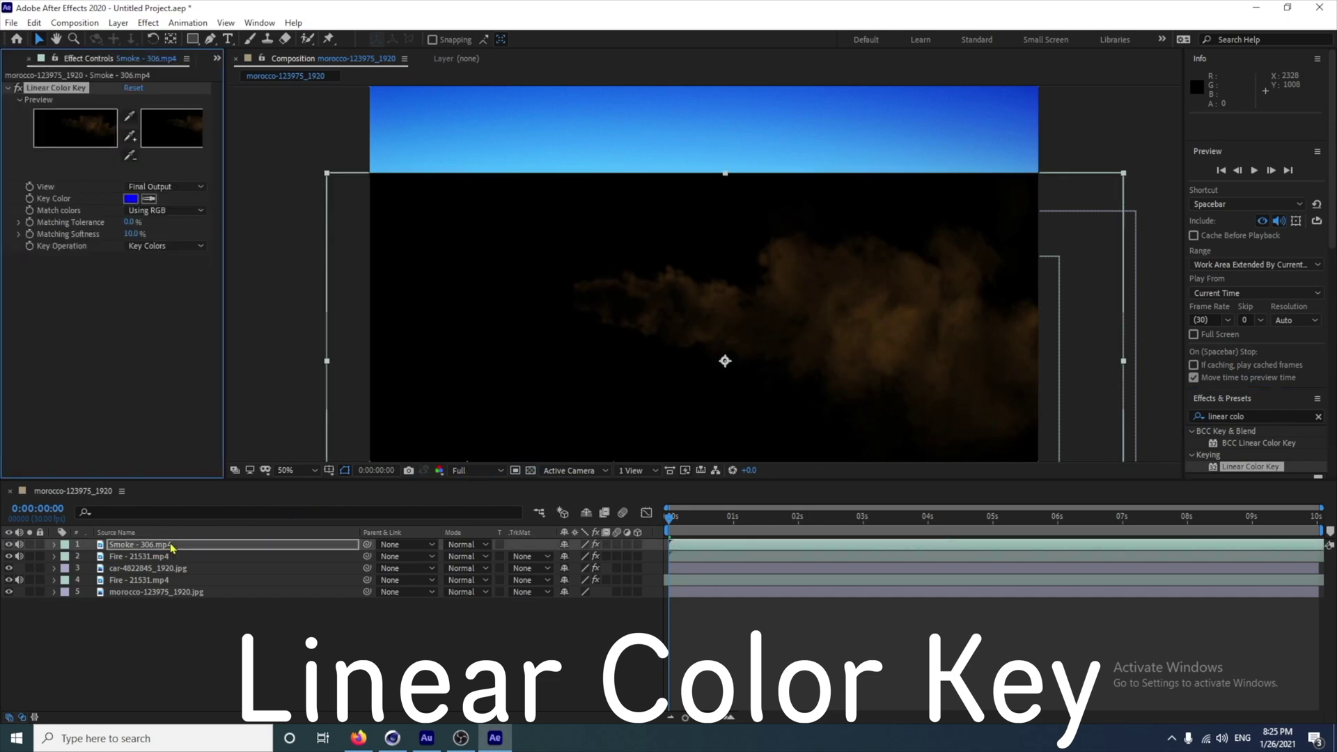
left_click(149, 199)
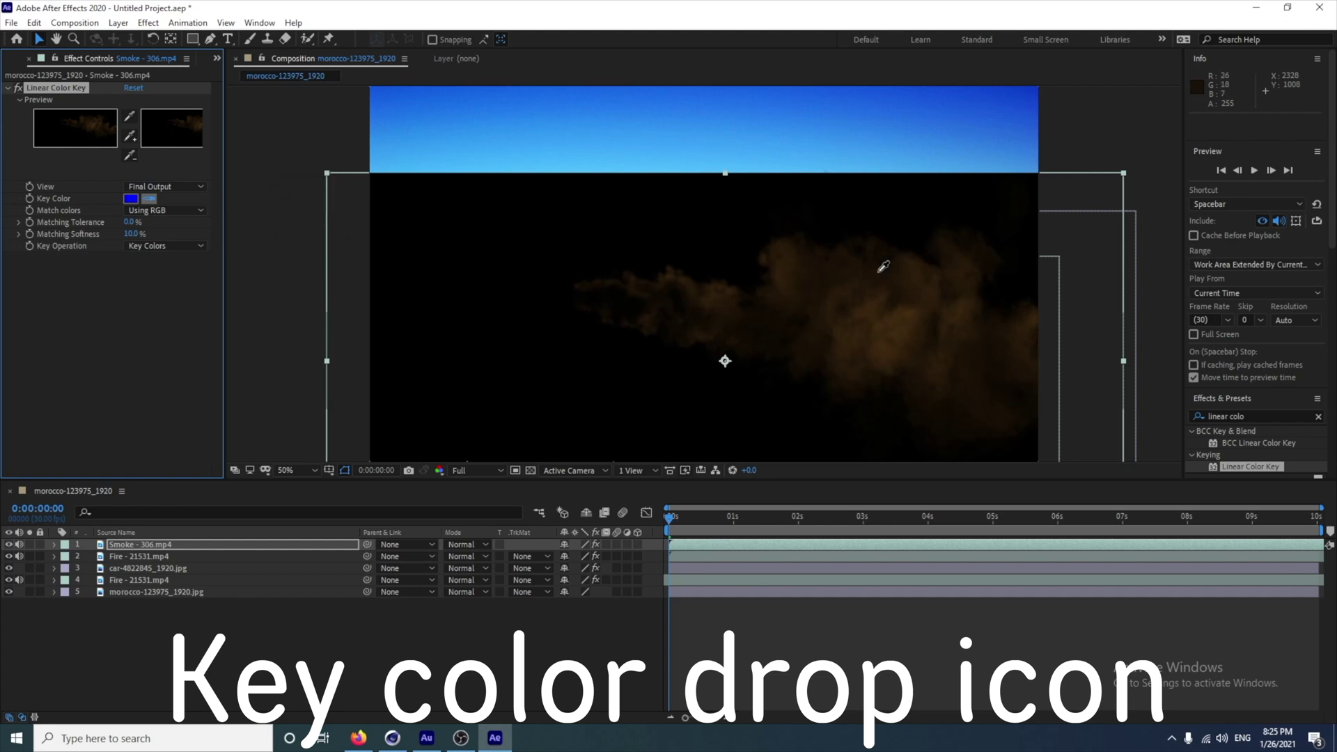
left_click(373, 177)
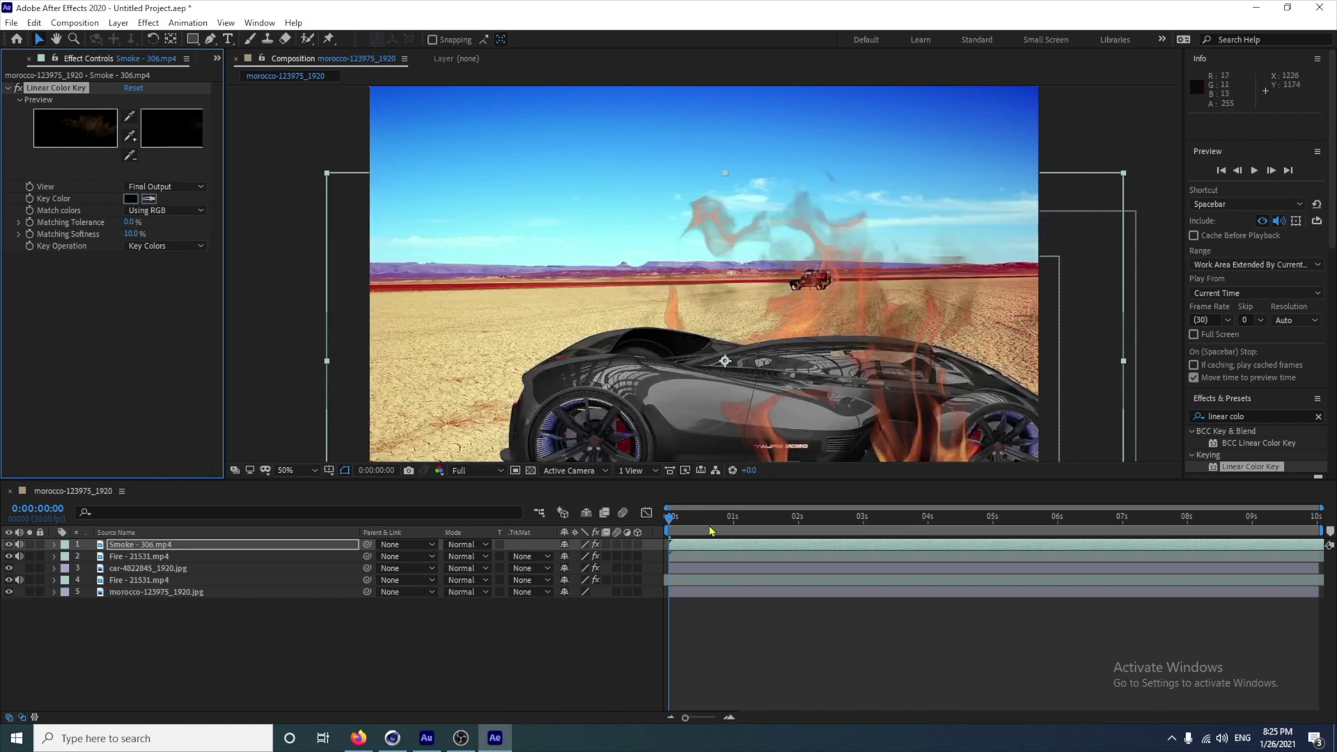
Zoom out to the full frame and preview the keyed smoke from the start
key("comma")
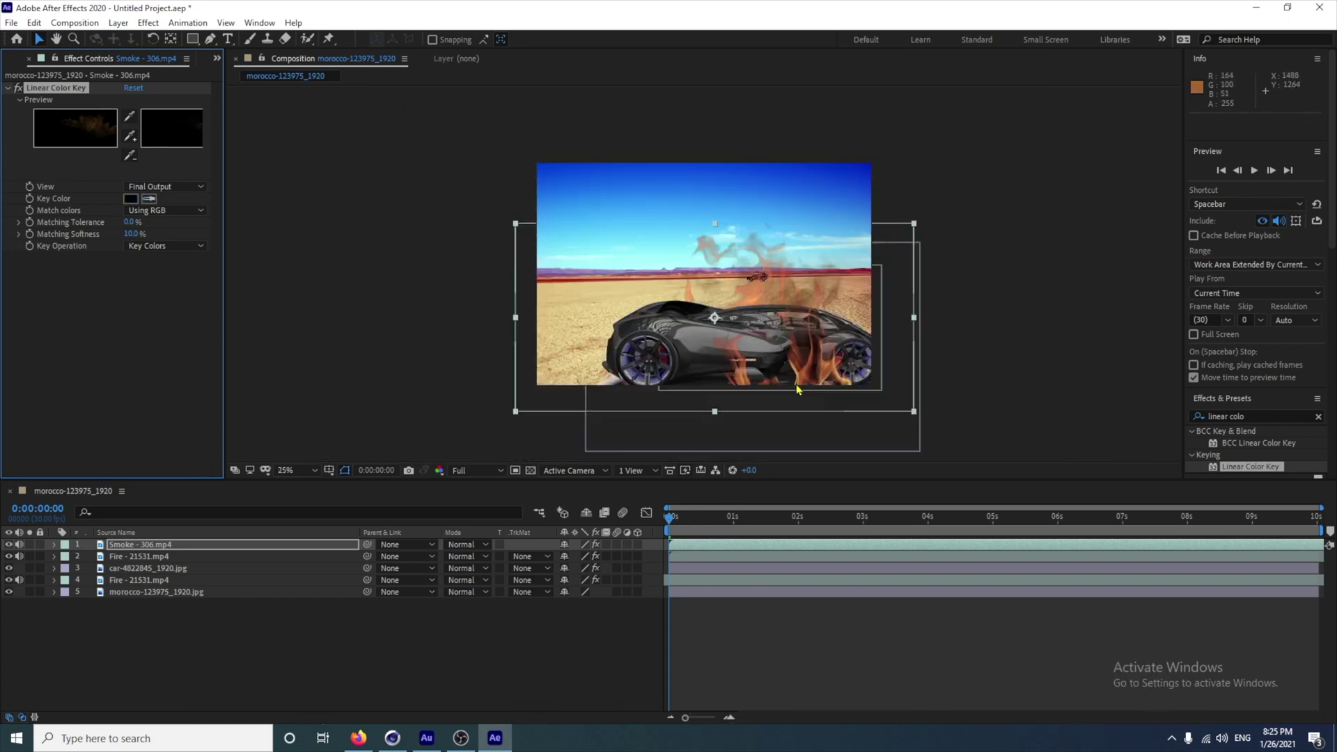
key("space")
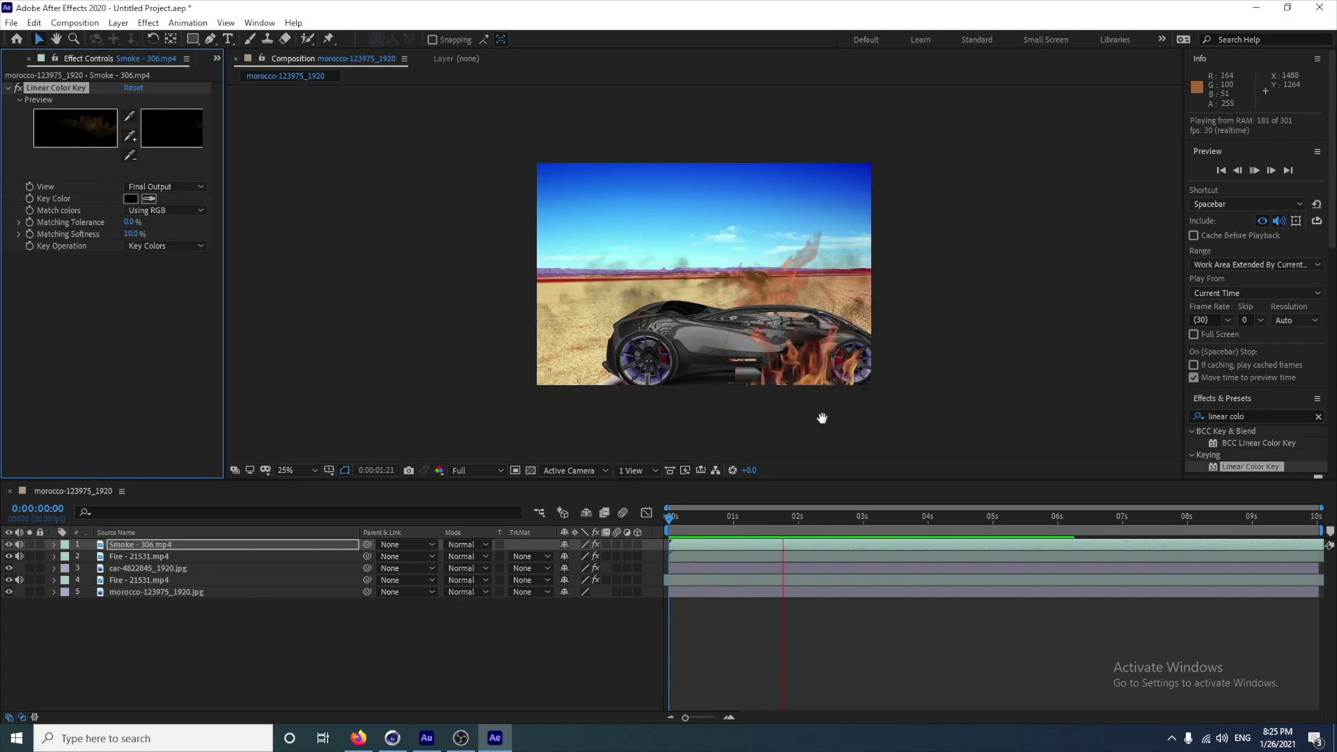
key("space")
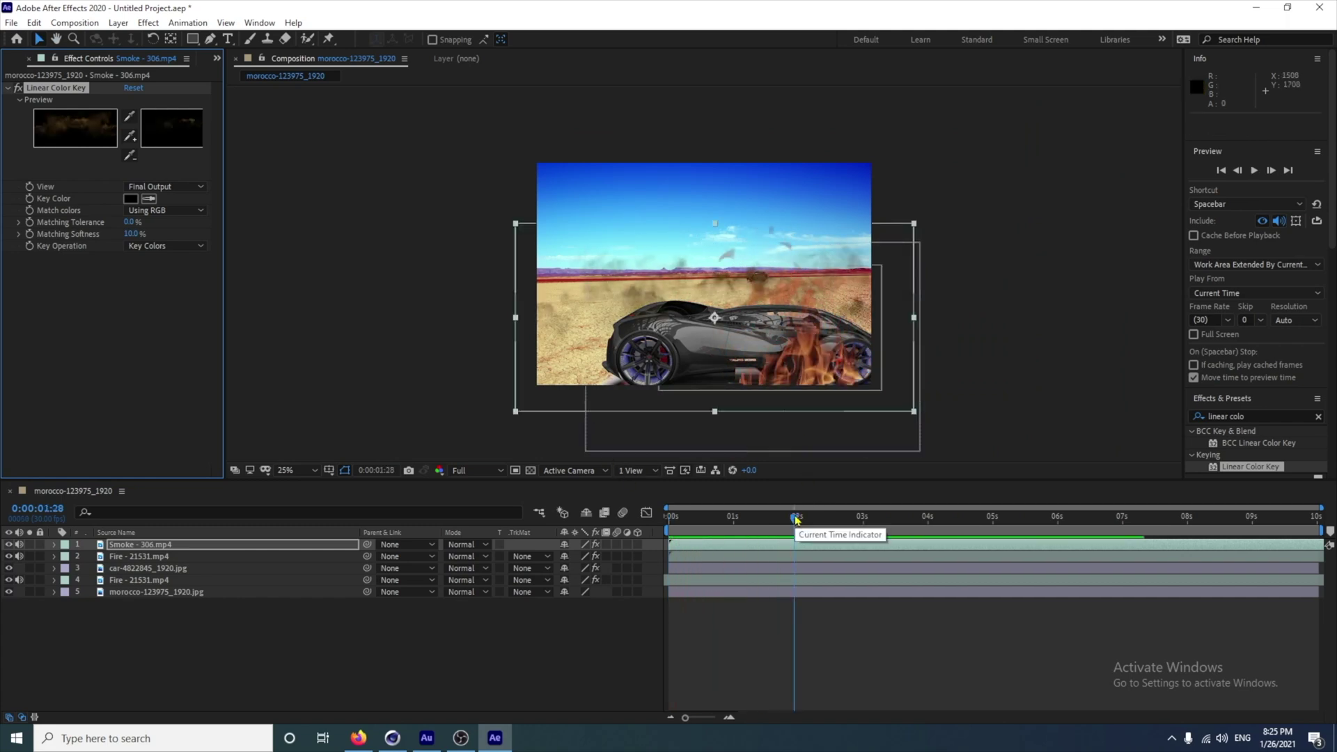
left_click_drag(796, 519, 613, 514)
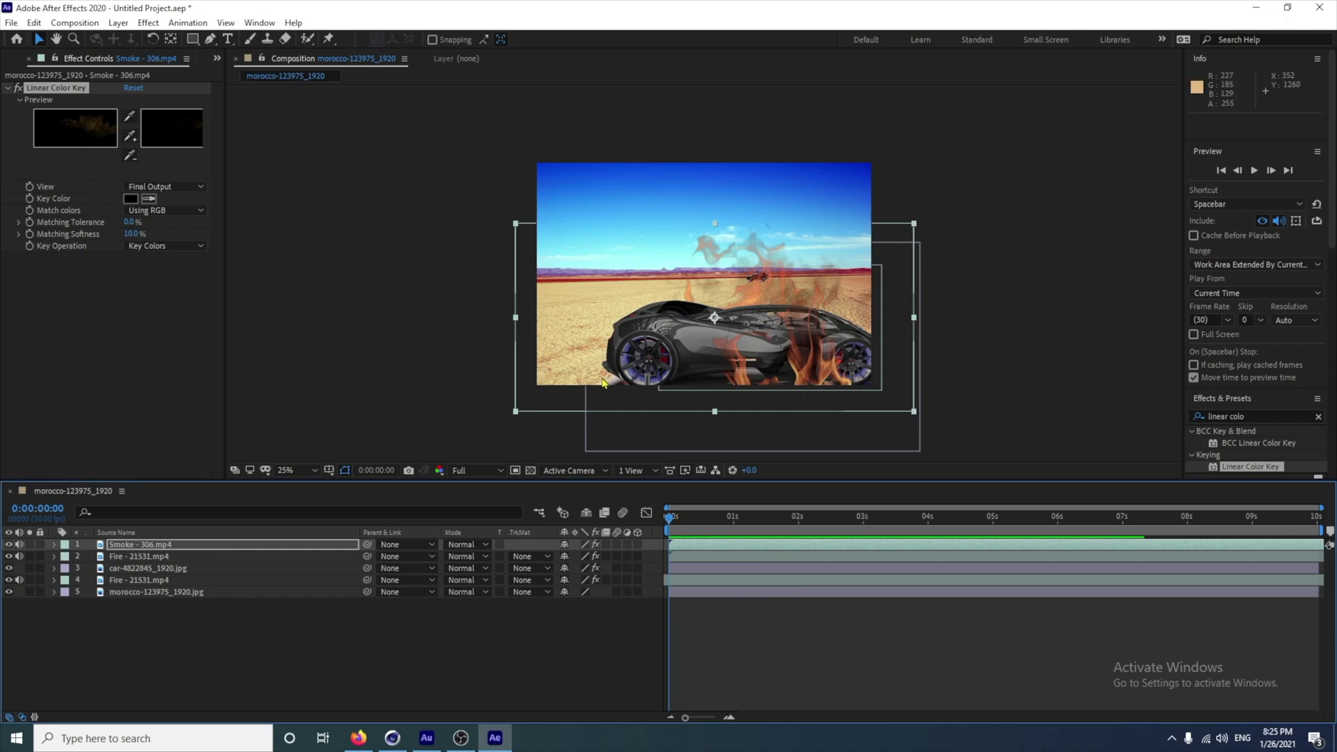
key("space")
key("space")
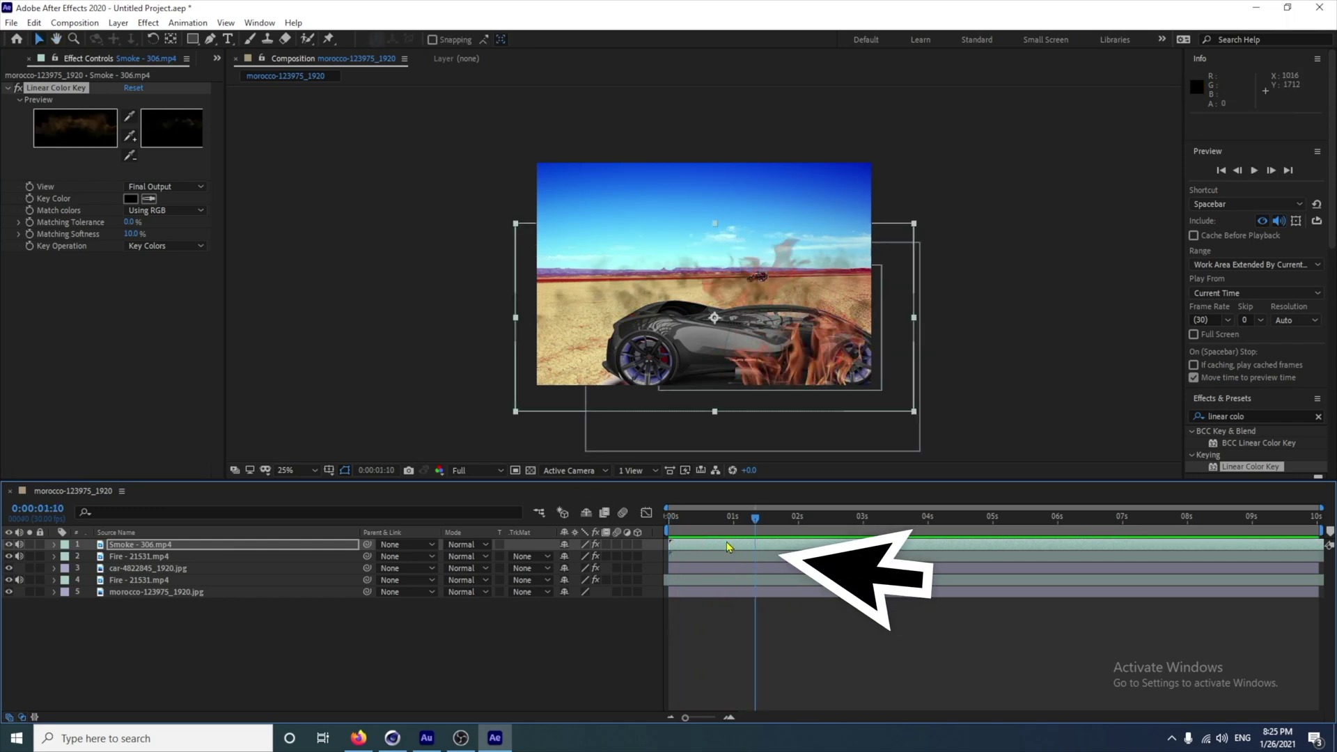
Start the smoke layer 28 frames earlier and replay the composition with the fire sound
left_click_drag(727, 549, 720, 522)
key("Home")
key("space")
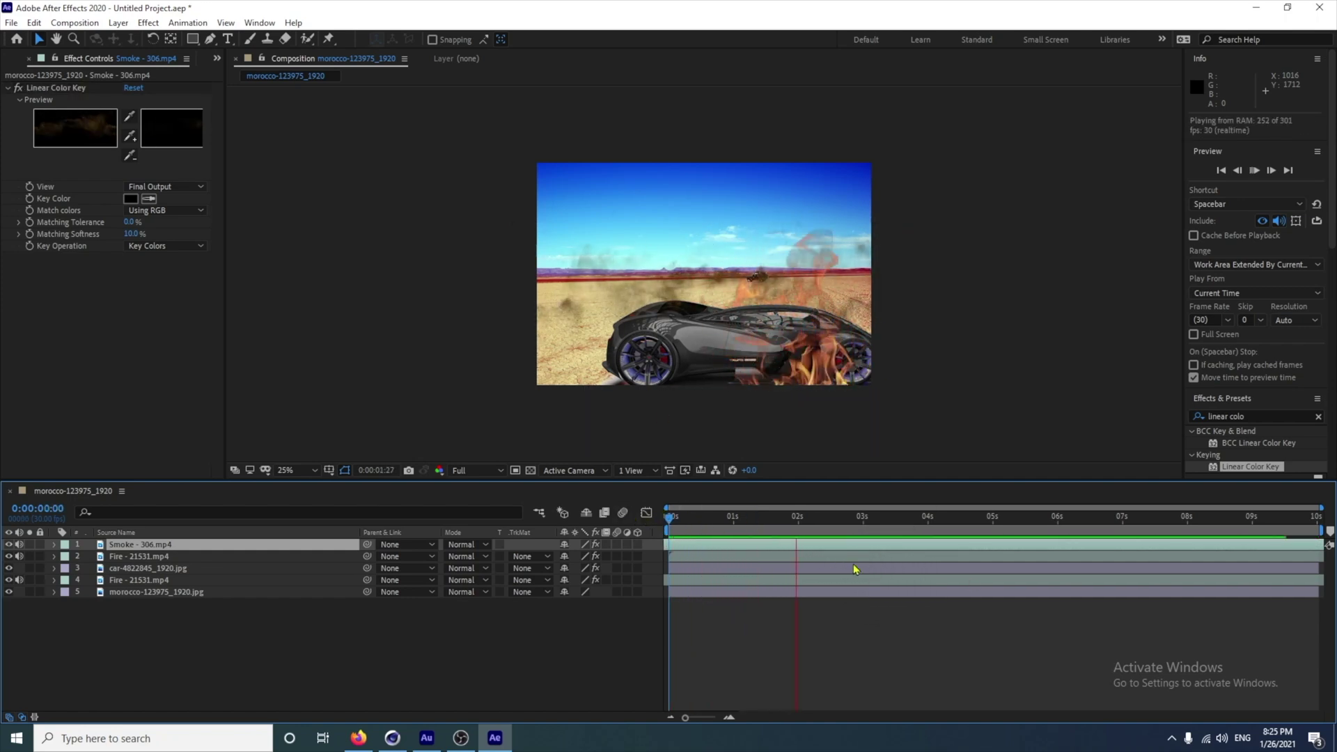
left_click(785, 548)
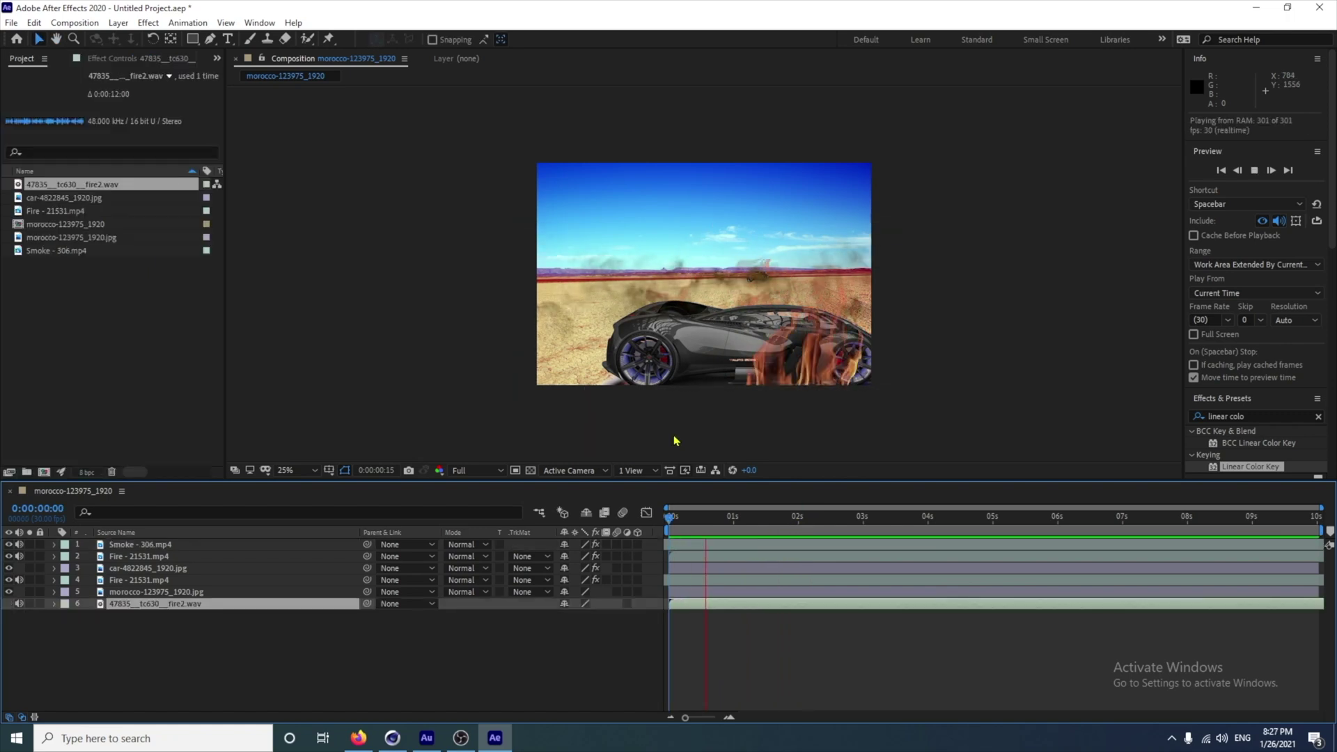
key("space")
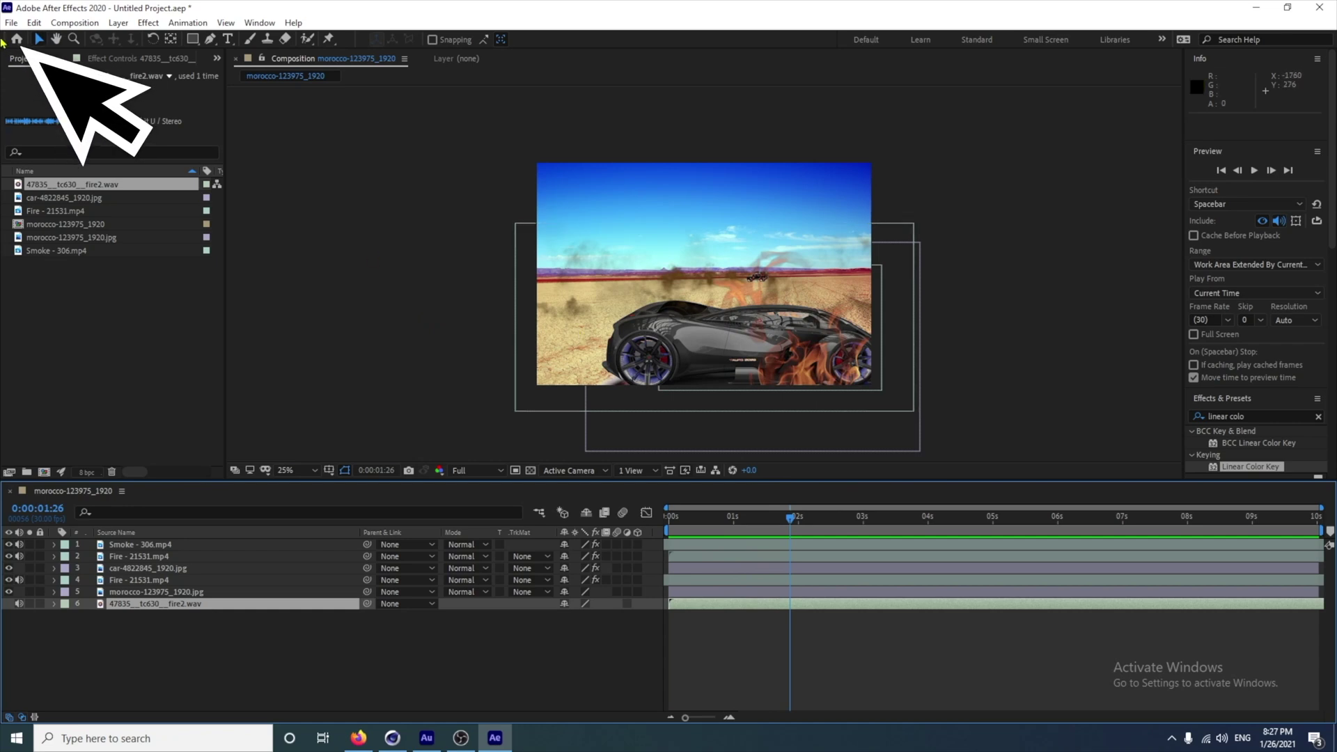
Queue the morocco-123975_1920 composition in Adobe Media Encoder via File > Export
left_click(11, 22)
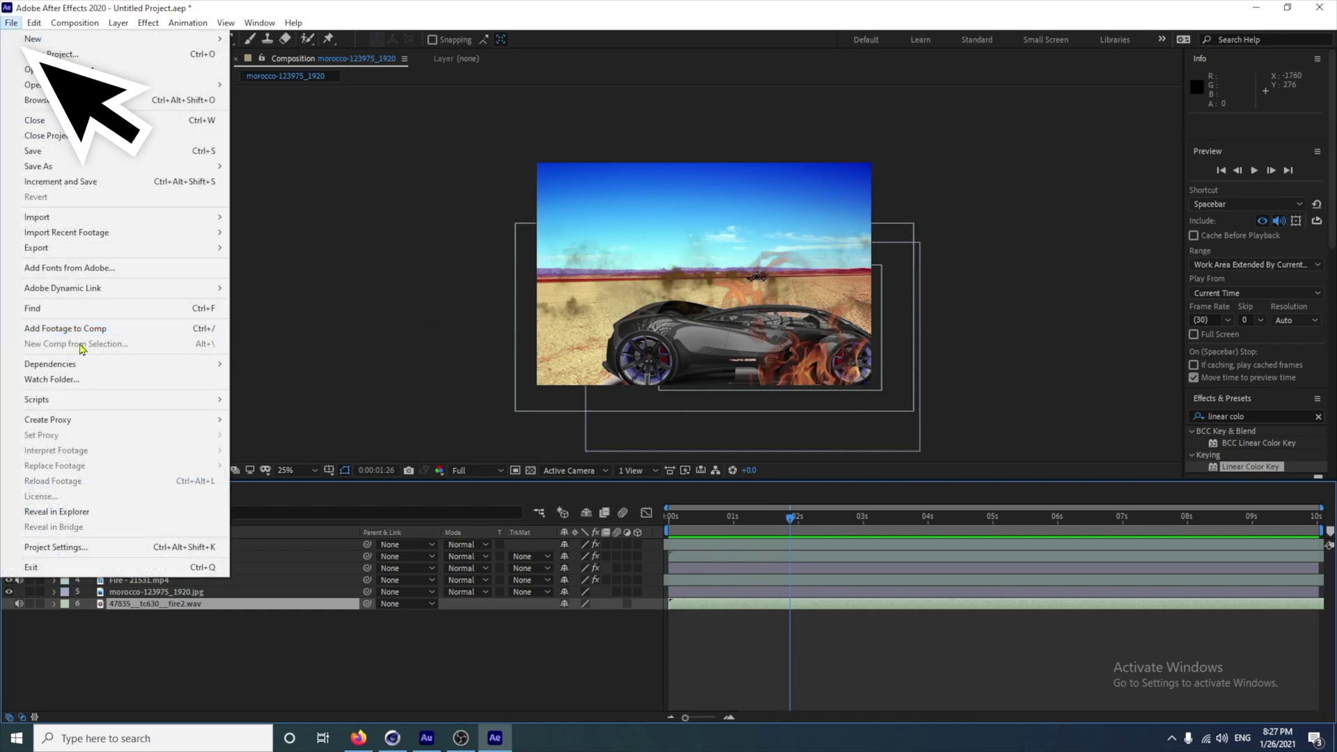
mouse_move(146, 251)
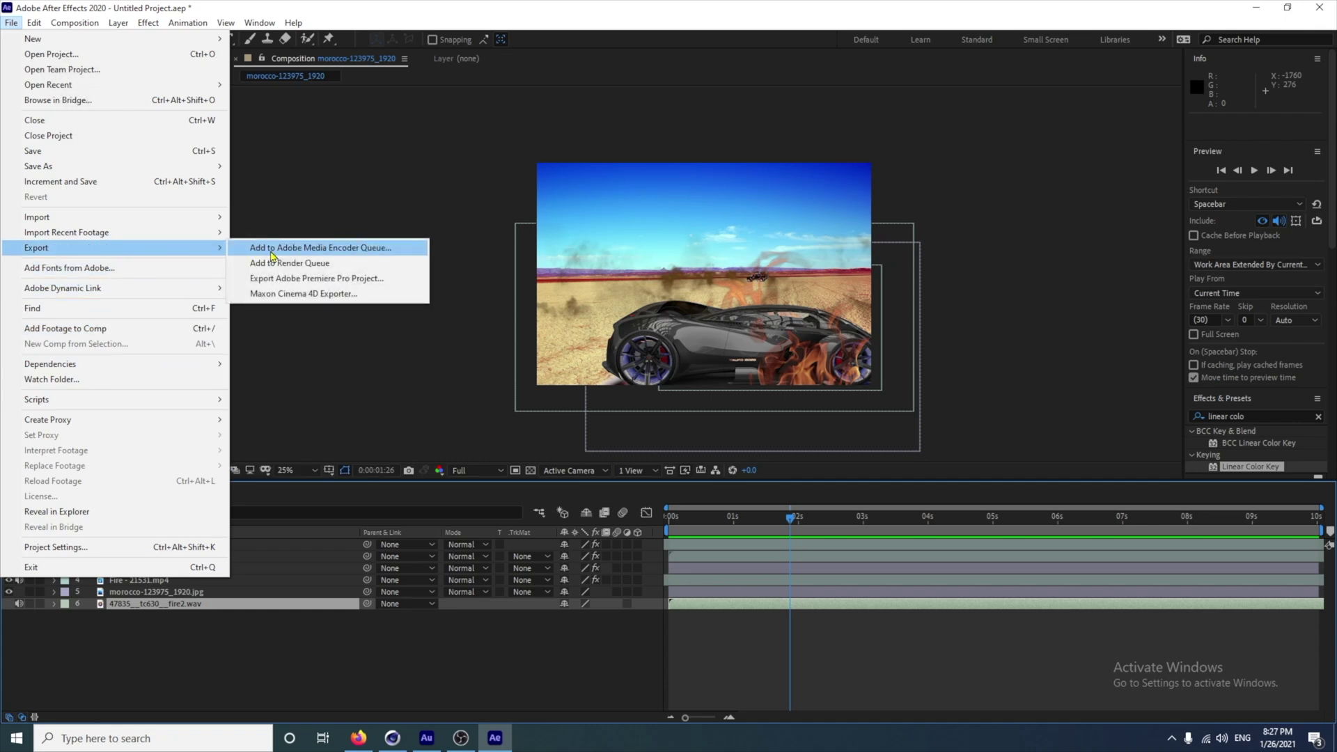
left_click(271, 252)
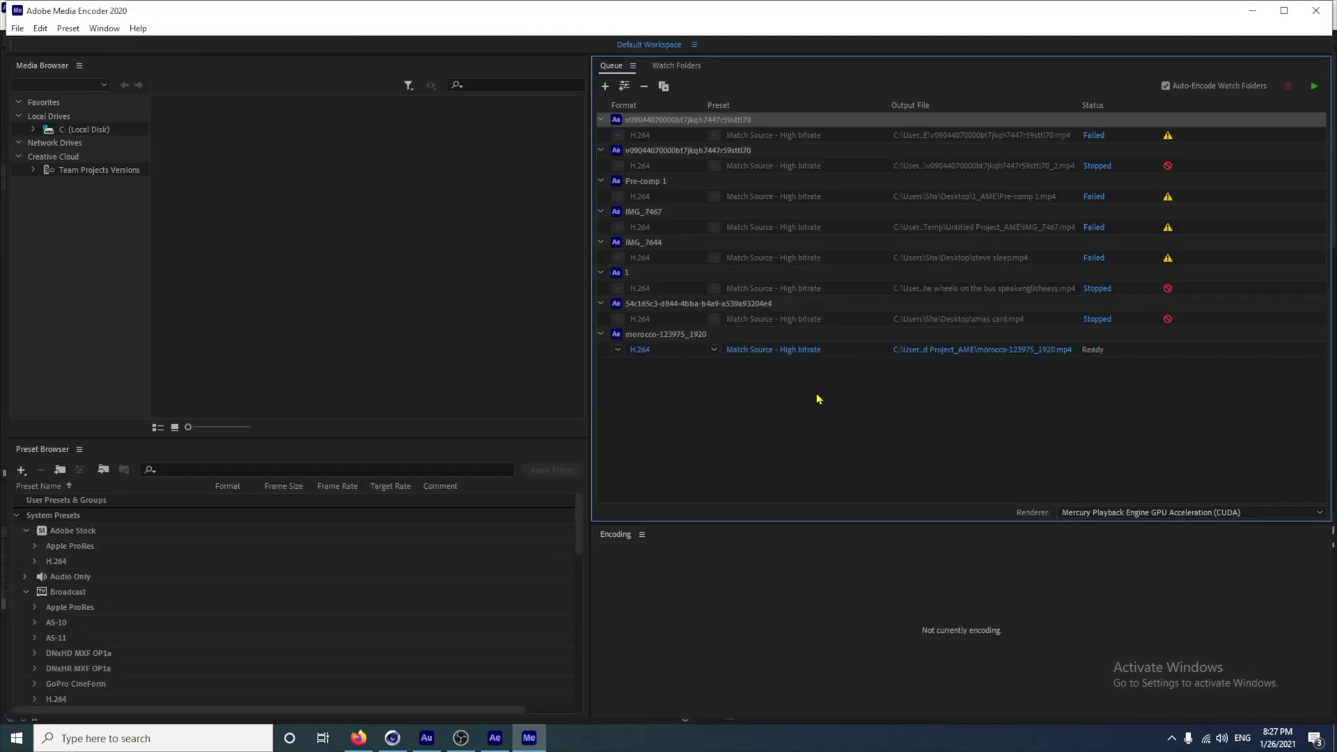
Set the output to burning car.mp4 on the Desktop, replacing the existing file
left_click(964, 350)
left_click(43, 143)
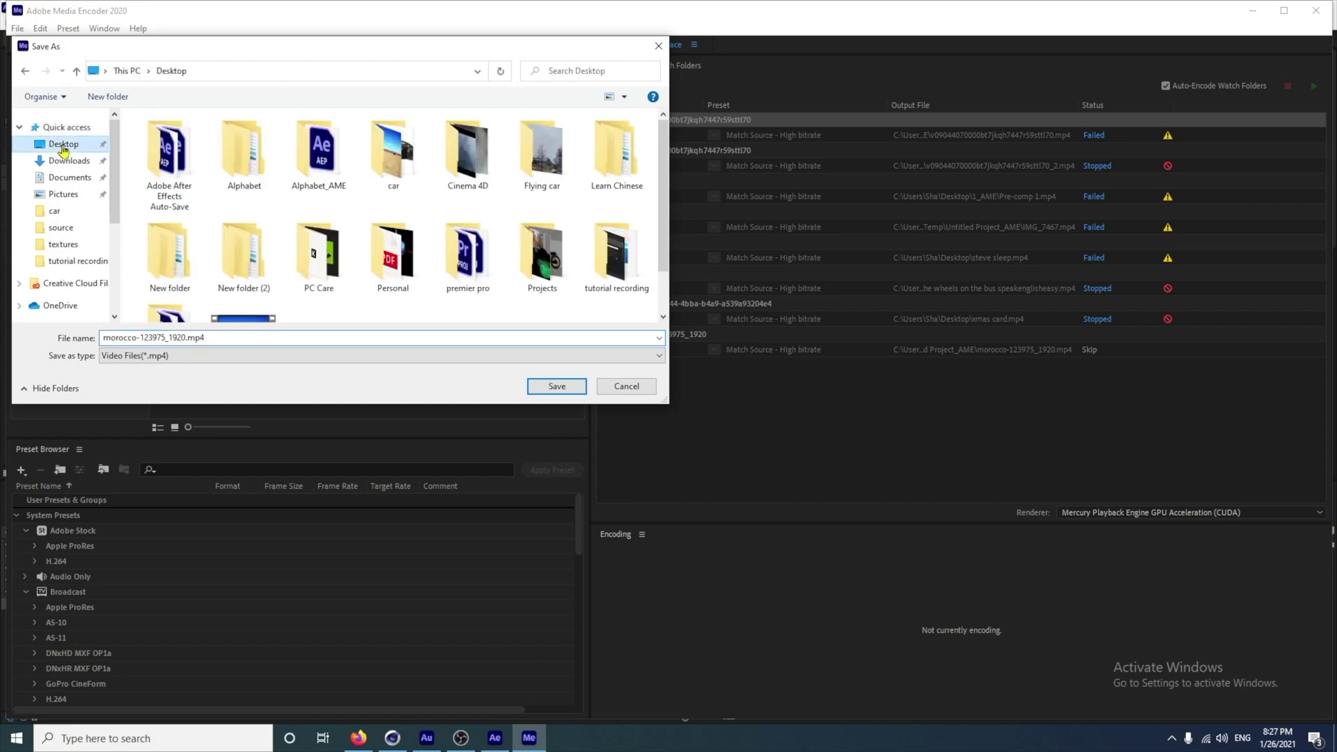
type("burning car")
left_click(557, 385)
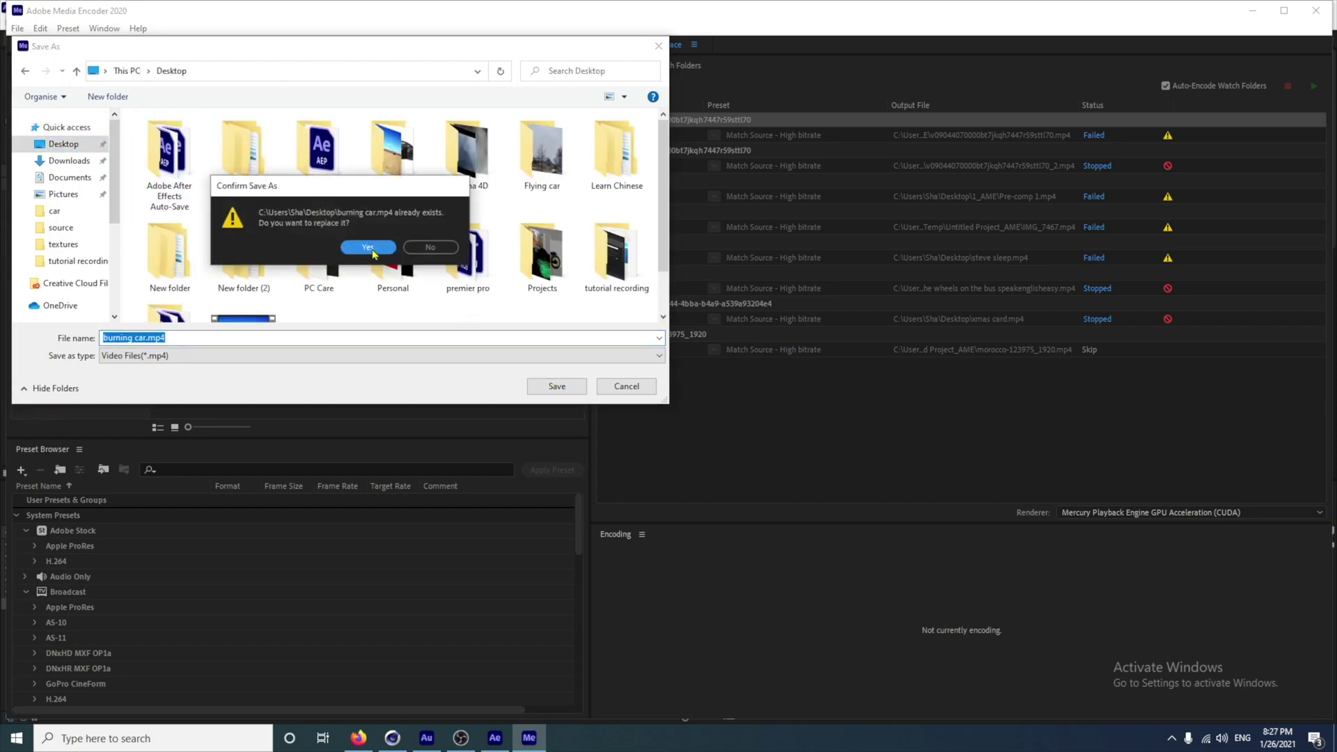
left_click(368, 248)
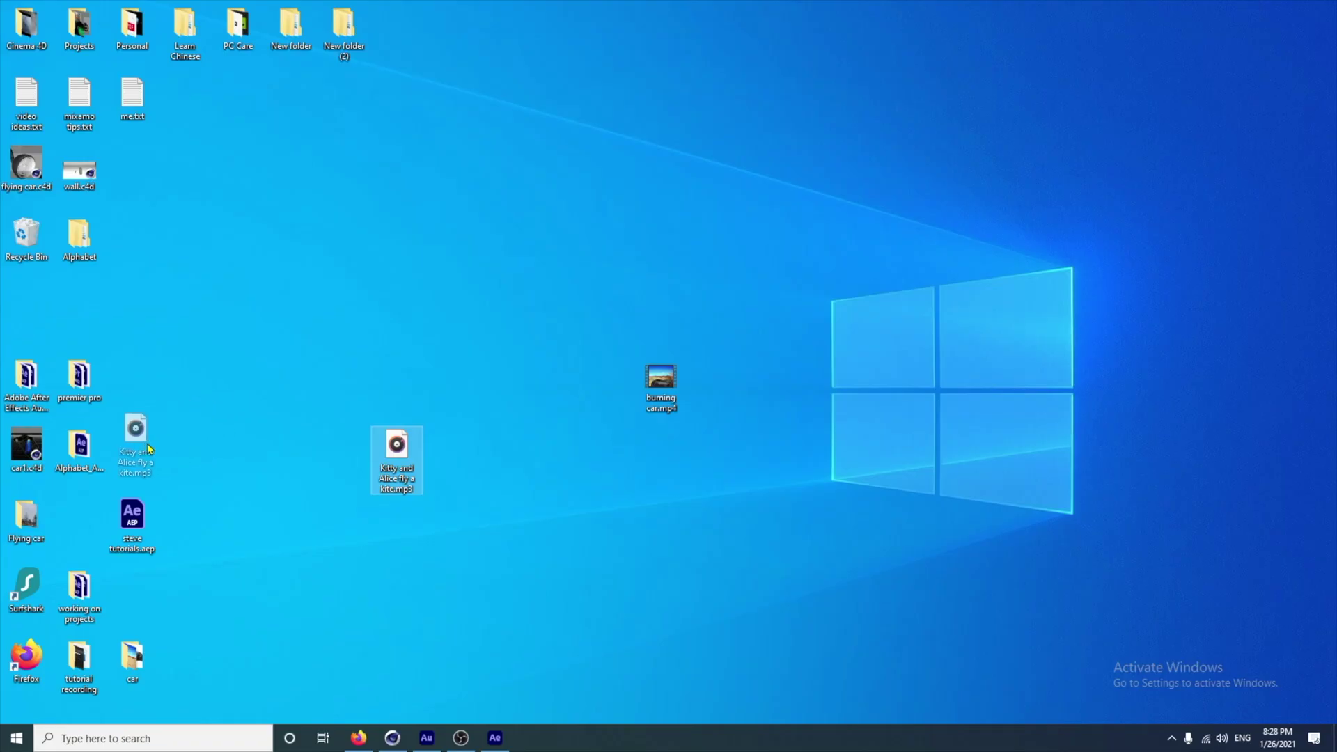
left_click_drag(397, 449, 657, 452)
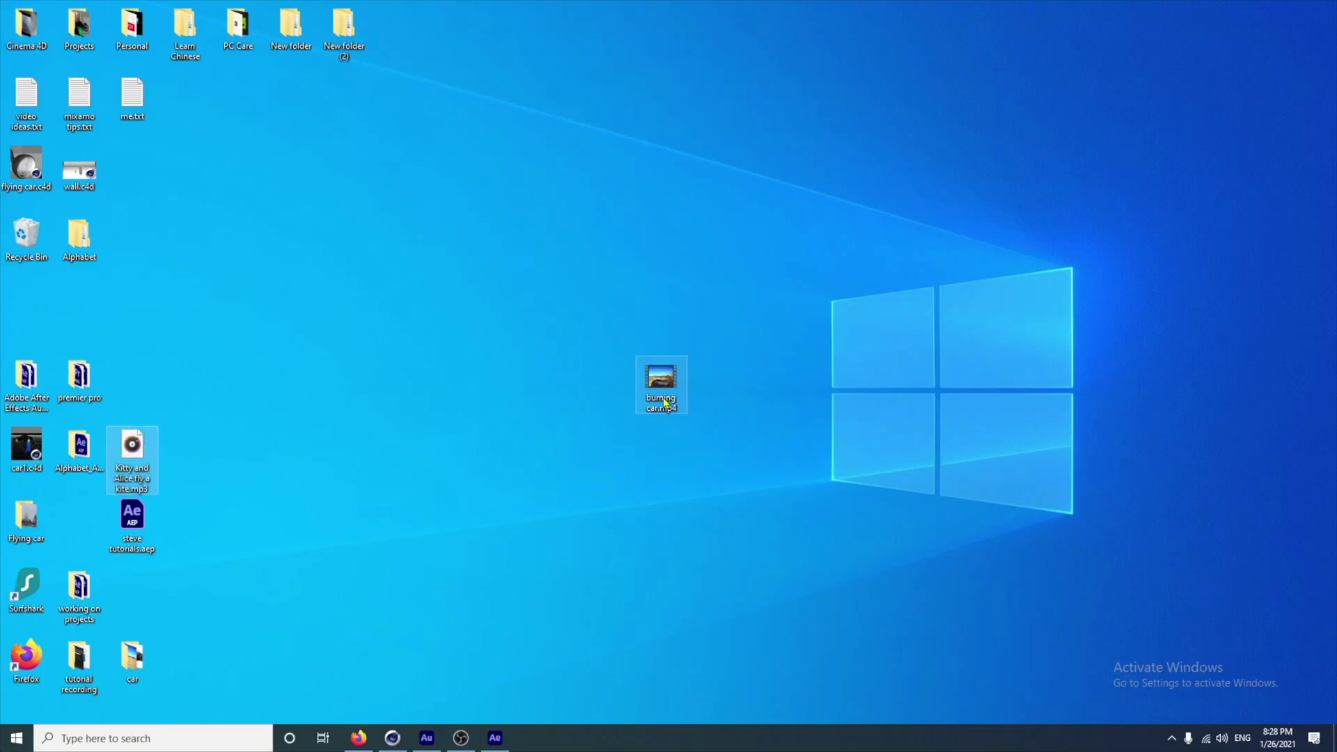